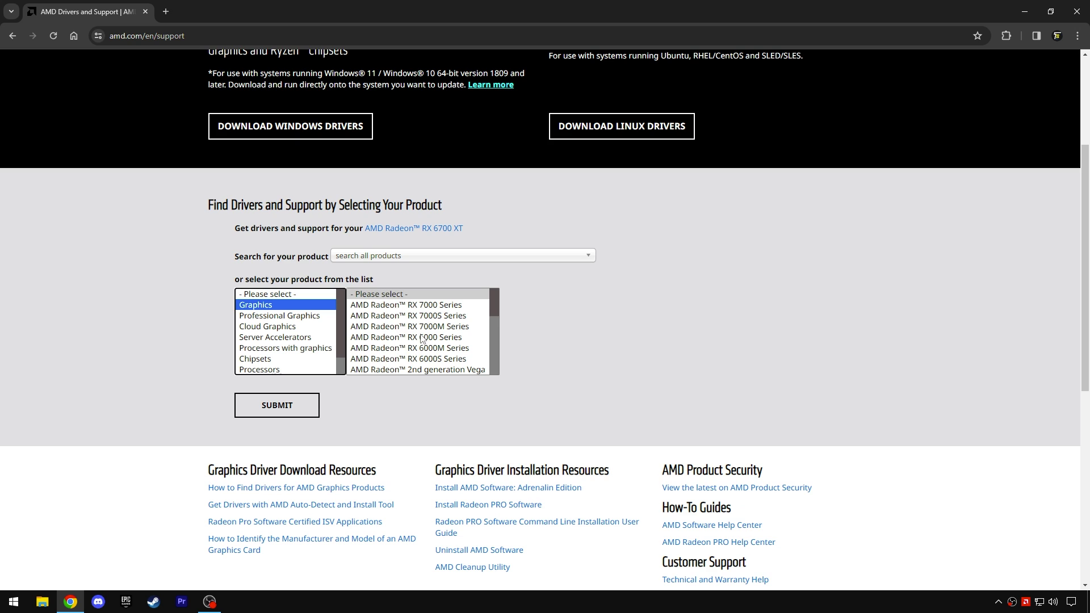
Choose the AMD Radeon RX 6000 Series, RX 6700 Series and RX 6700 XT as the product for driver support
{"action": "left_click", "coordinate": [497, 325]}
{"action": "left_click_drag", "start_coordinate": [499, 316], "coordinate": [497, 324]}
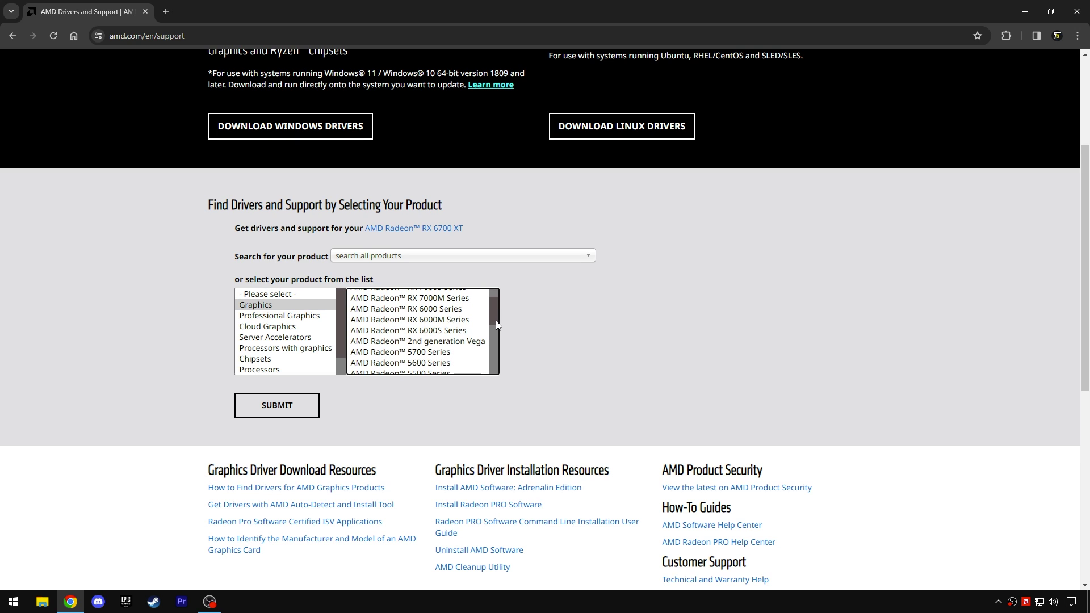
{"action": "left_click", "coordinate": [452, 310]}
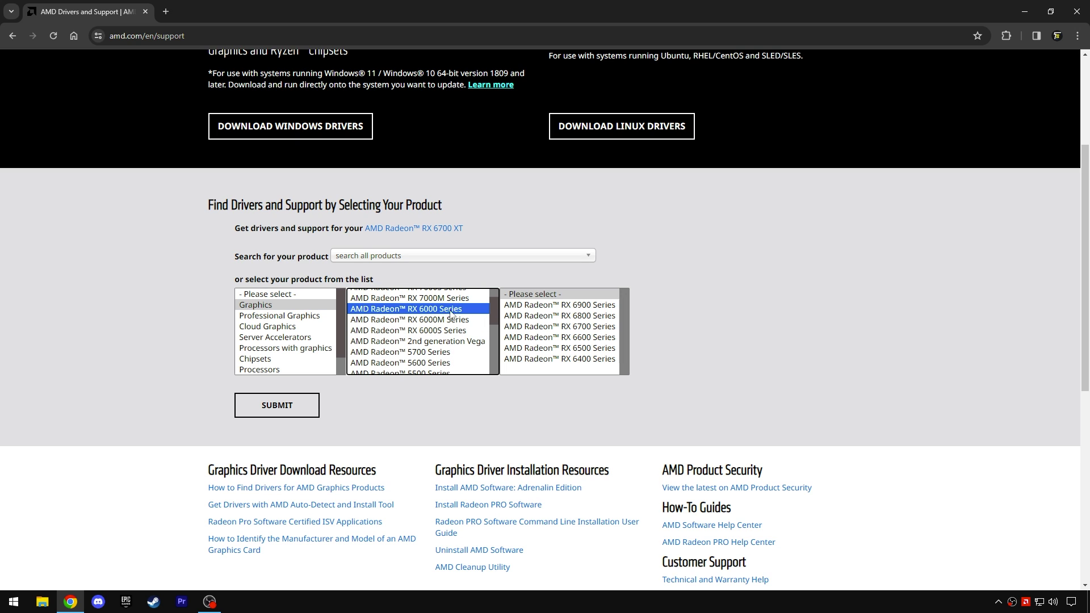
{"action": "left_click", "coordinate": [580, 327]}
{"action": "left_click", "coordinate": [716, 316]}
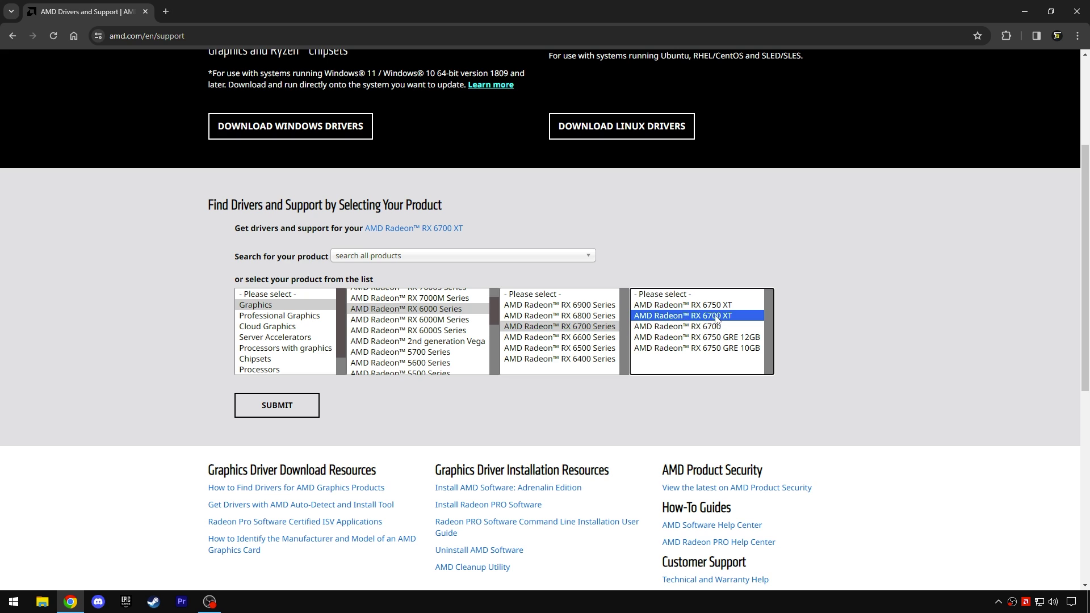
Check the installed GPU model in Task Manager's performance view, and close Task Manager
{"action": "right_click", "coordinate": [13, 602]}
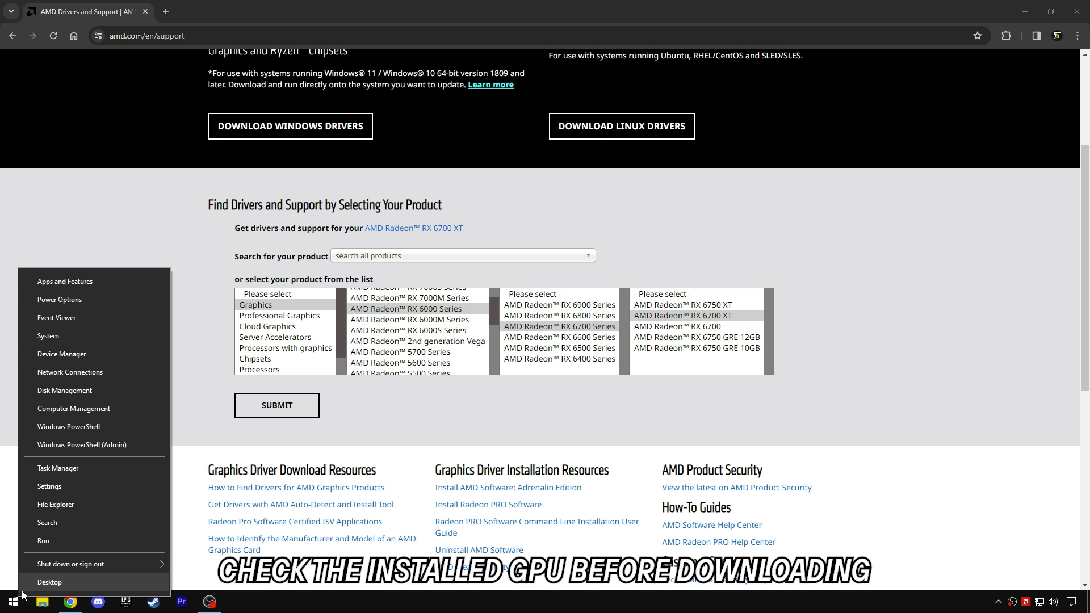
{"action": "left_click", "coordinate": [40, 472]}
{"action": "left_click", "coordinate": [729, 121]}
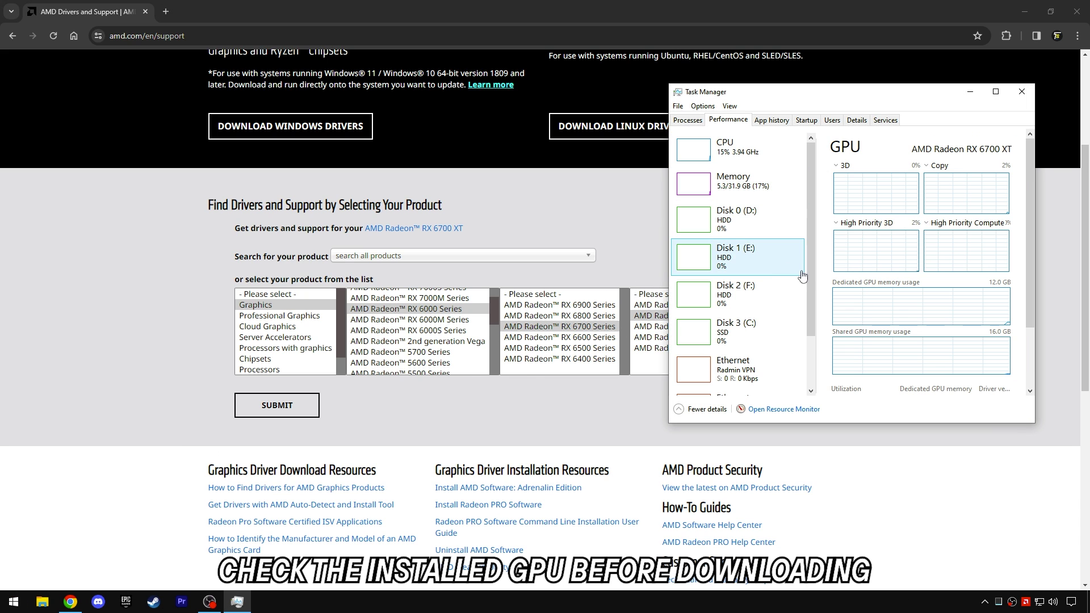
{"action": "scroll", "coordinate": [810, 301], "scroll_direction": "down", "scroll_amount": 1}
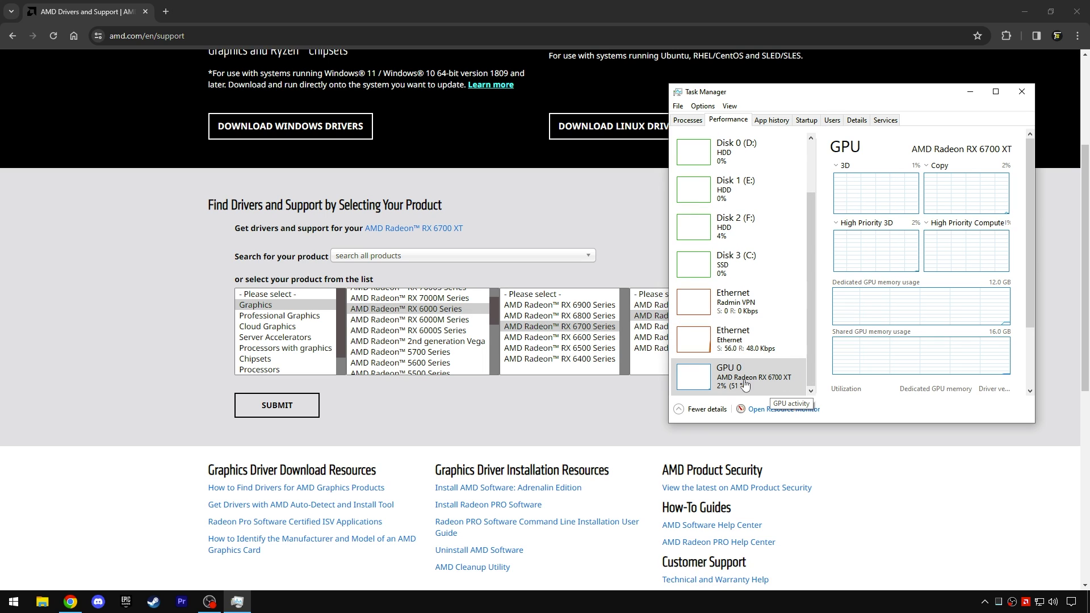
{"action": "left_click", "coordinate": [1022, 91]}
Submit the selected graphics card and expand its Windows 10 - 64-Bit Edition driver list
{"action": "left_click", "coordinate": [315, 400]}
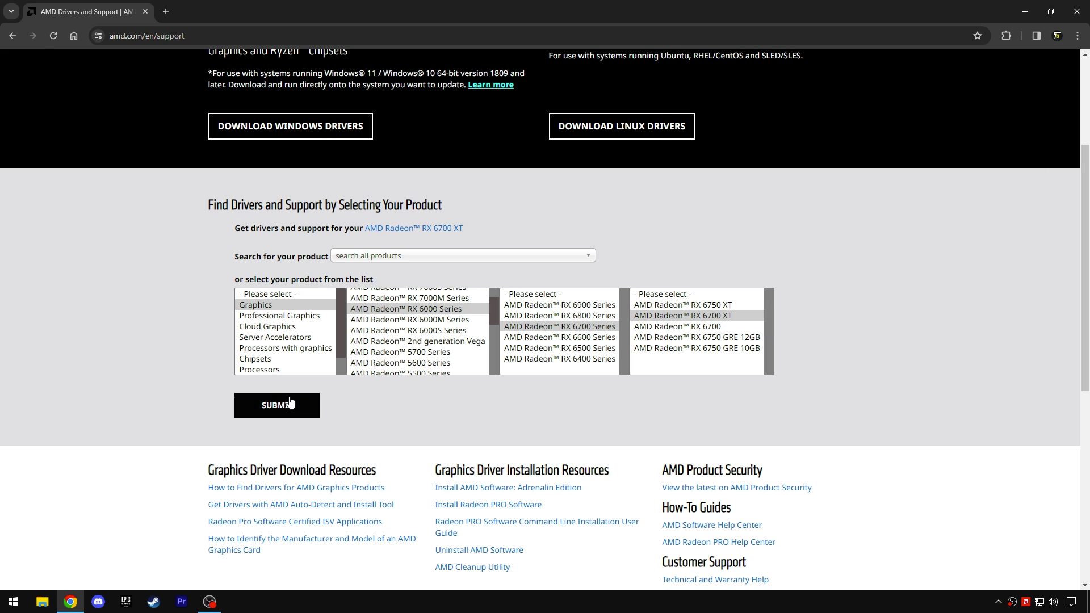
{"action": "left_click", "coordinate": [153, 416]}
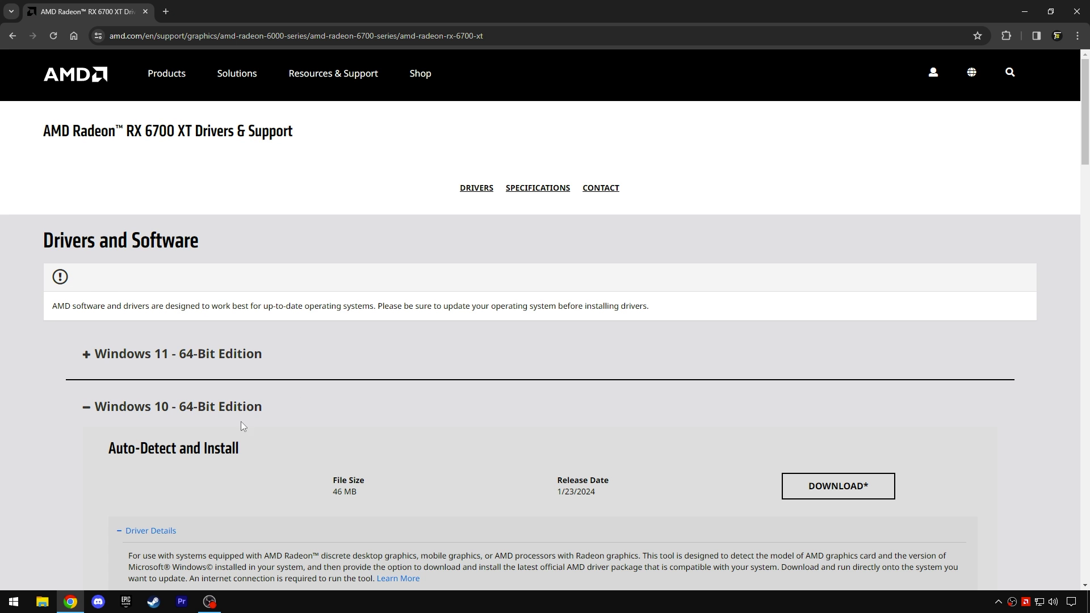
{"action": "scroll", "coordinate": [727, 361], "scroll_direction": "down", "scroll_amount": 6}
{"action": "scroll", "coordinate": [727, 362], "scroll_direction": "up", "scroll_amount": 2}
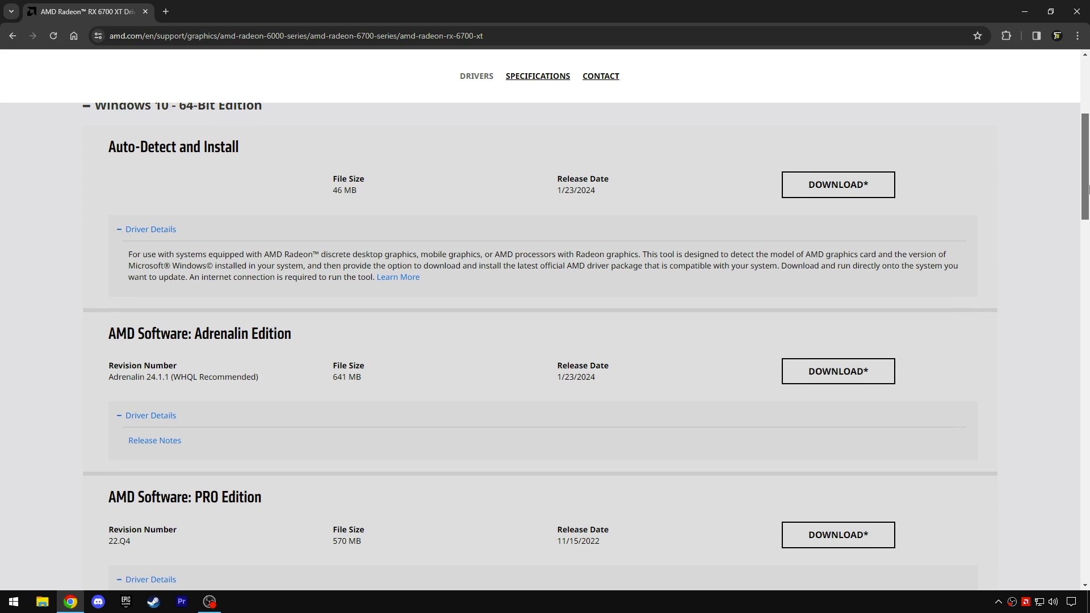
Download AMD Software: Adrenalin Edition 24.1.1 (WHQL Recommended) for Windows 10
{"action": "left_click_drag", "start_coordinate": [110, 381], "coordinate": [265, 391]}
{"action": "left_click", "coordinate": [264, 390]}
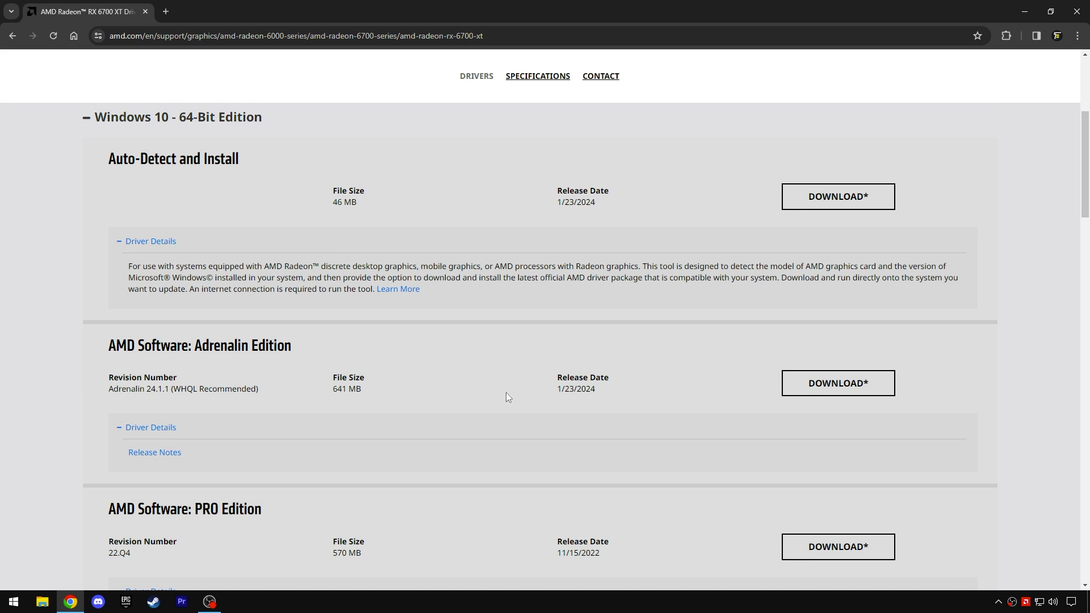
{"action": "left_click", "coordinate": [792, 384]}
{"action": "left_click", "coordinate": [301, 92]}
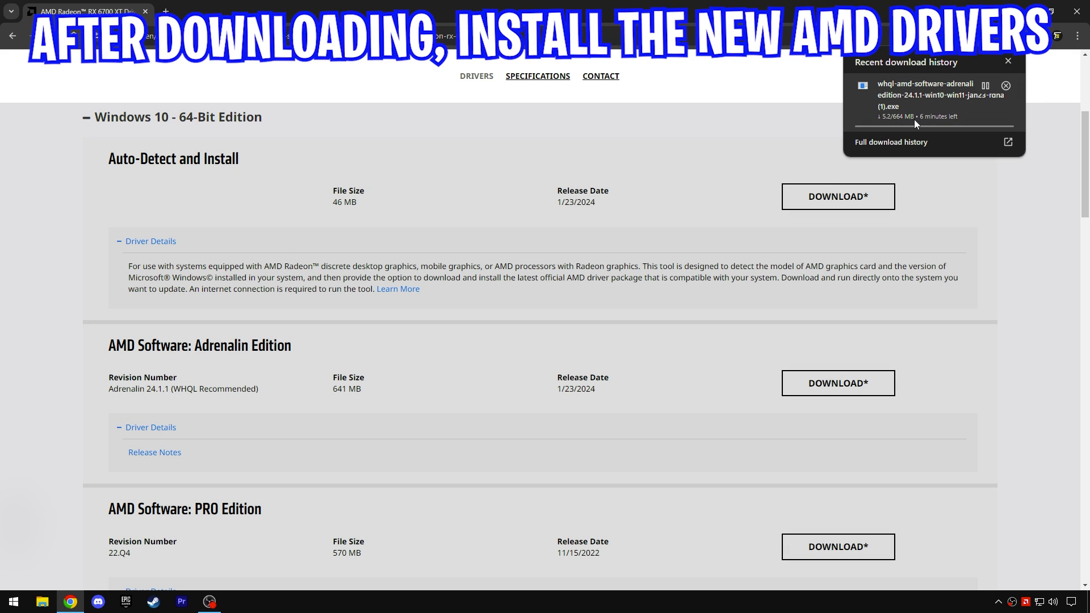
Close the browser, exiting despite the download in progress
{"action": "left_click", "coordinate": [984, 86]}
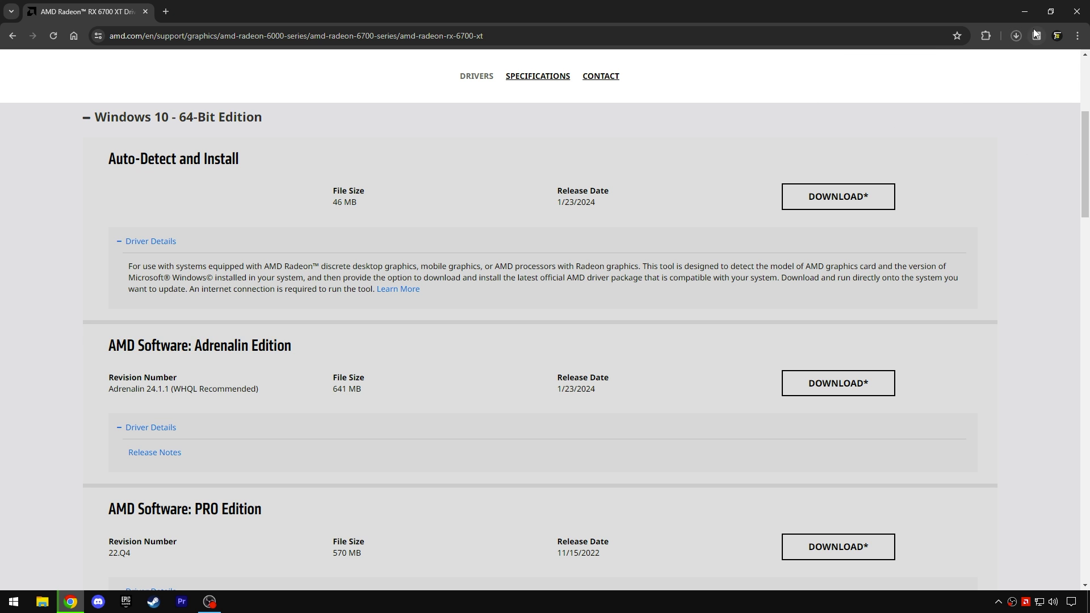
{"action": "left_click", "coordinate": [1079, 13]}
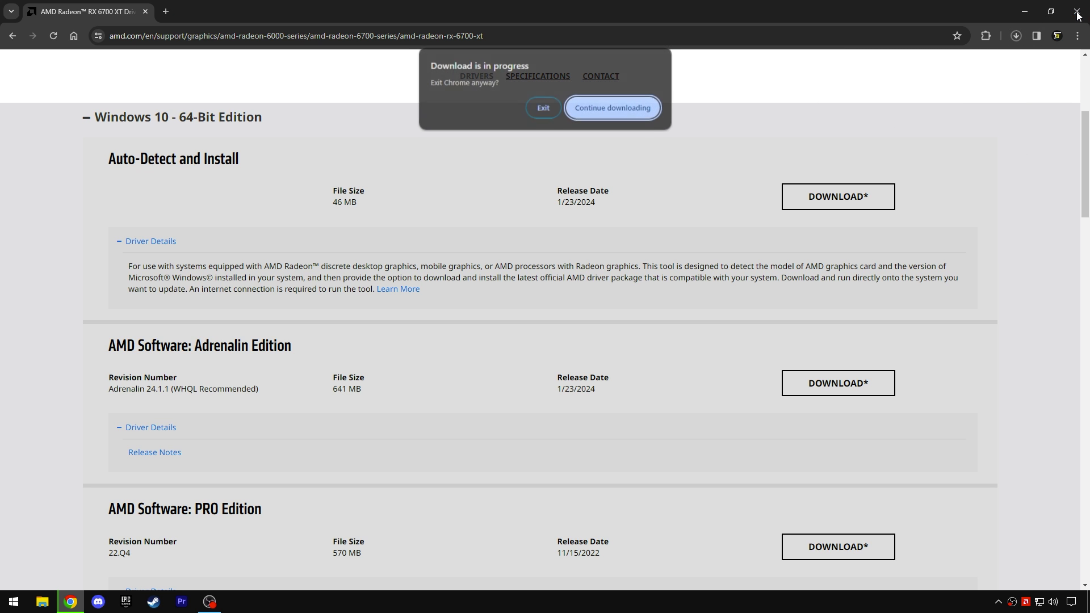
{"action": "left_click", "coordinate": [544, 113]}
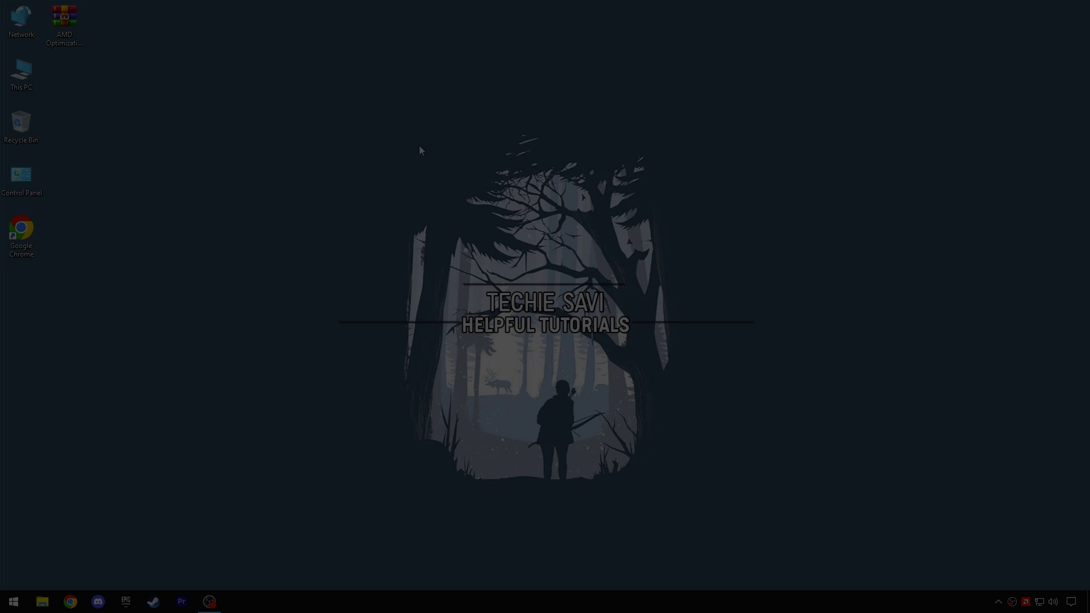
Switch to AMD Software: Adrenalin Edition and check the driver version and update status in its system settings
{"action": "right_click", "coordinate": [390, 128]}
{"action": "left_click", "coordinate": [428, 138]}
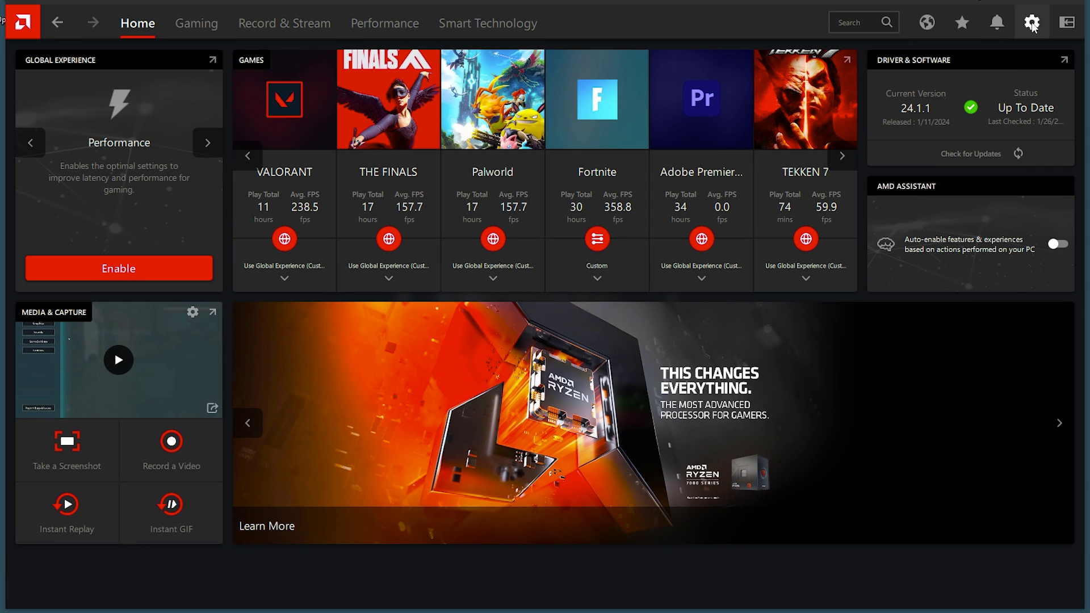
{"action": "left_click", "coordinate": [987, 53]}
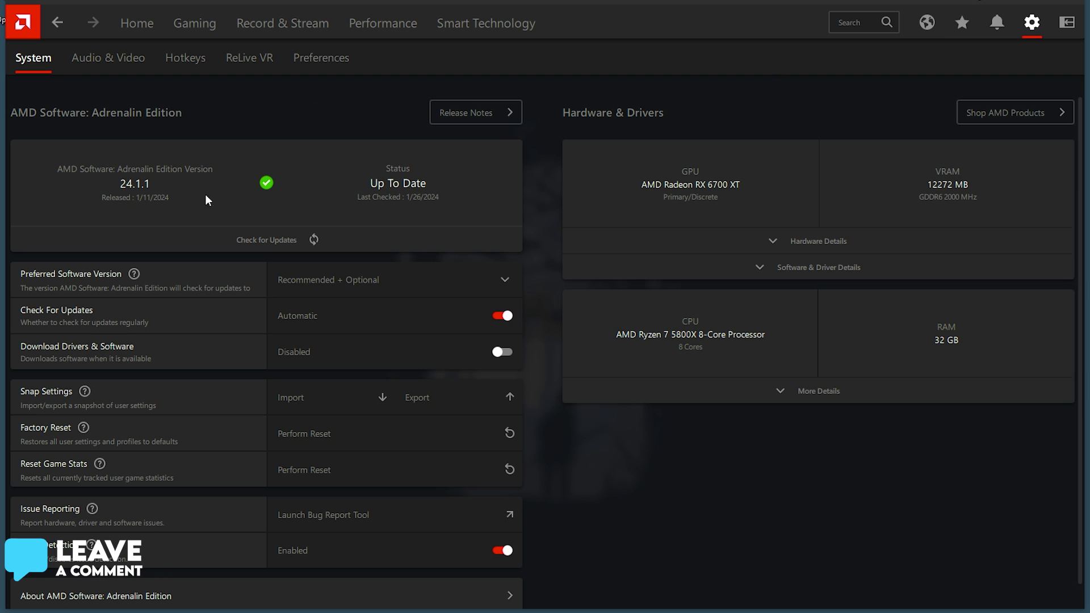
{"action": "left_click", "coordinate": [227, 239]}
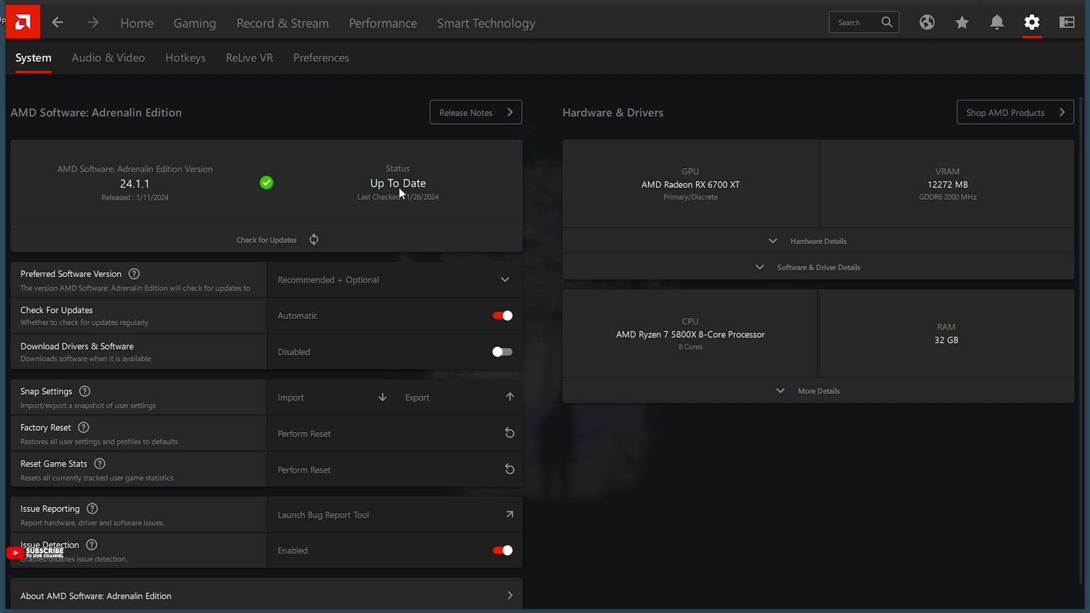
Open the global gaming graphics settings and set Radeon Super Resolution's Sharpen Effect to 75
{"action": "left_click", "coordinate": [150, 26]}
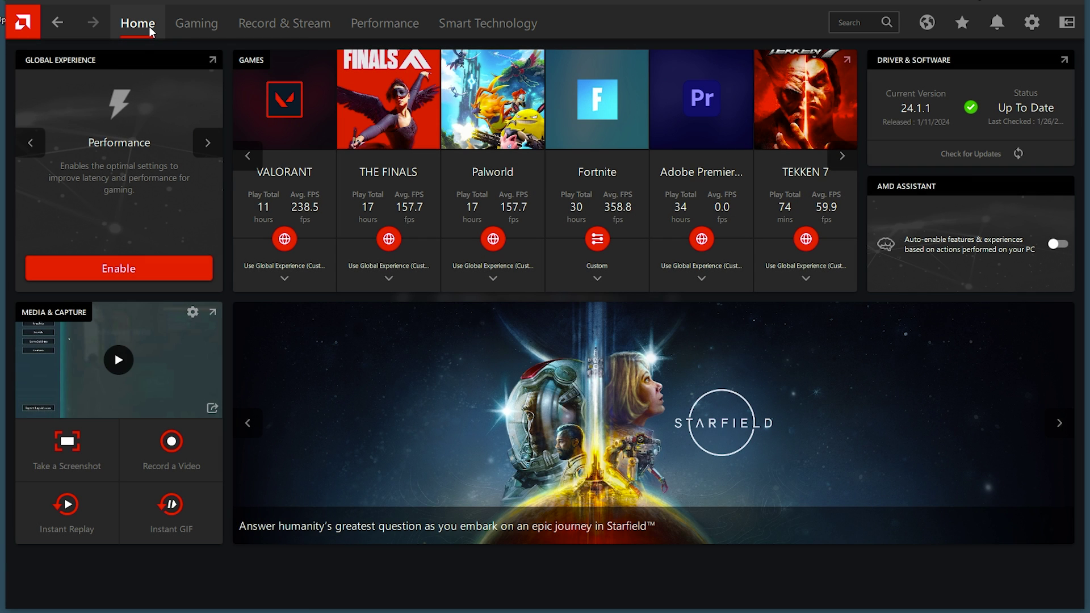
{"action": "left_click", "coordinate": [196, 26]}
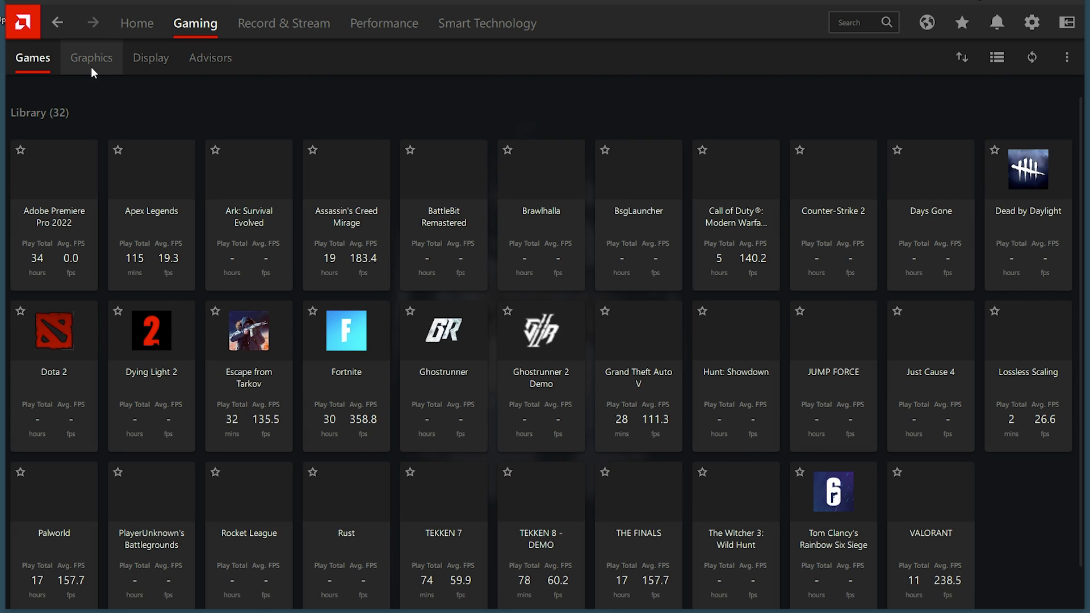
{"action": "left_click", "coordinate": [91, 67]}
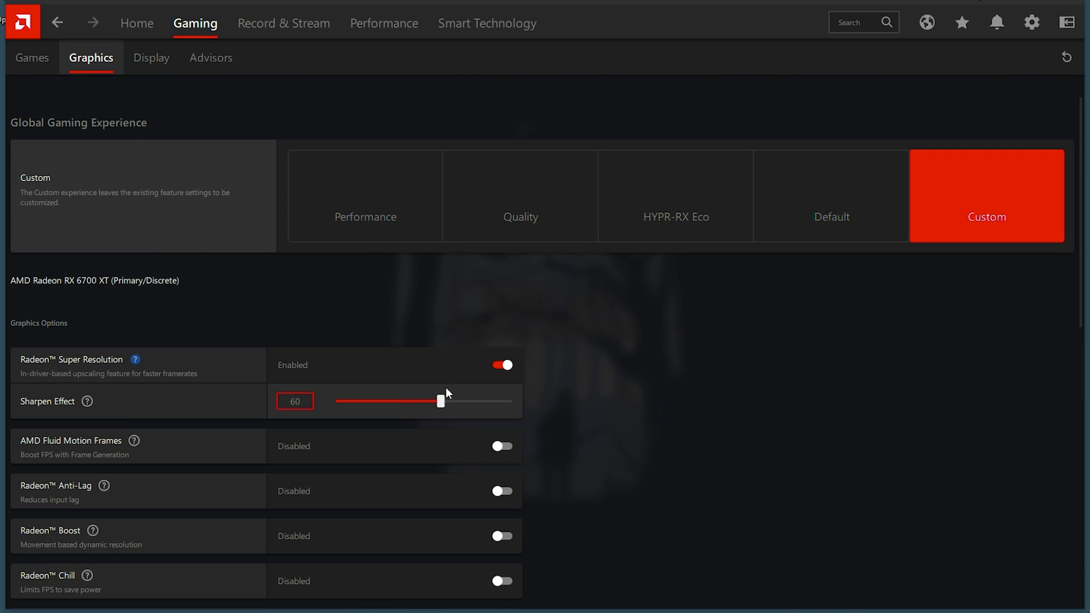
{"action": "scroll", "coordinate": [438, 405], "scroll_direction": "down", "scroll_amount": 2}
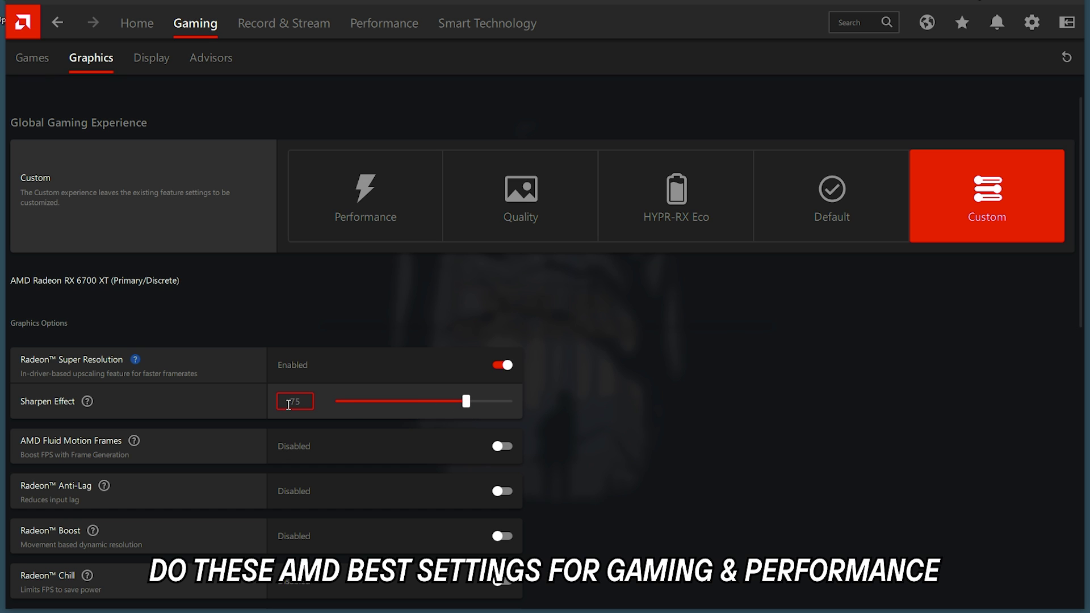
Enable AMD Fluid Motion Frames and Radeon Anti-Lag
{"action": "left_click", "coordinate": [502, 446]}
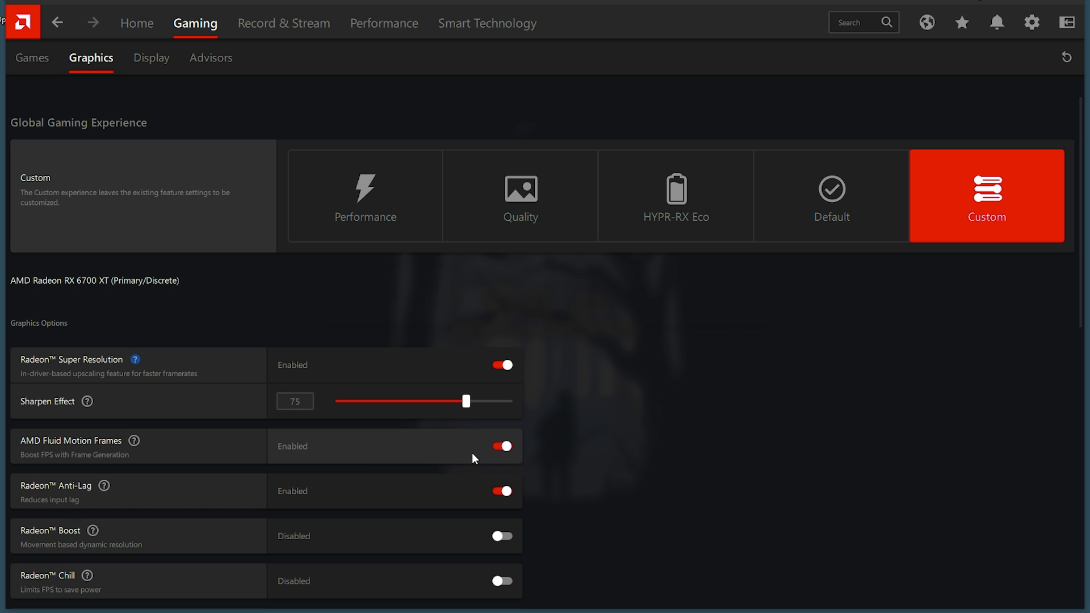
{"action": "scroll", "coordinate": [453, 455], "scroll_direction": "down", "scroll_amount": 2}
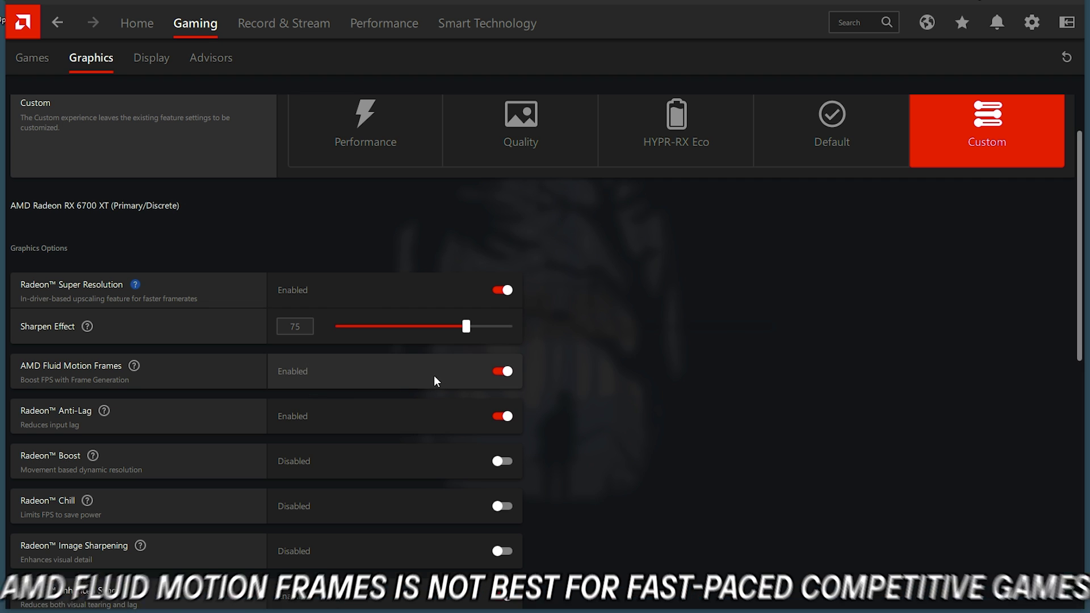
{"action": "left_click", "coordinate": [503, 418]}
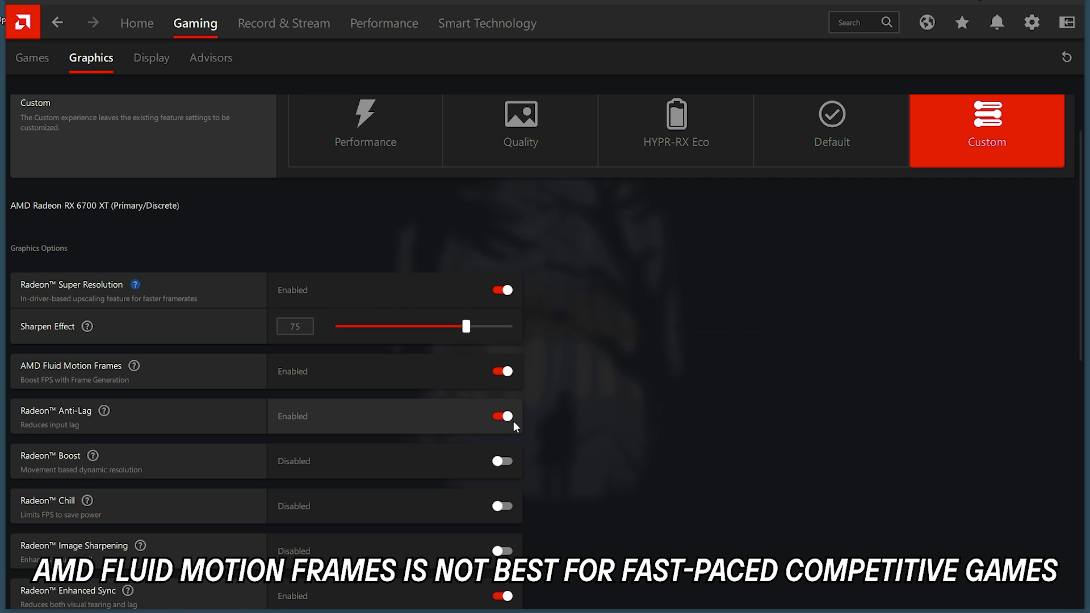
Disable Radeon Enhanced Sync and set Wait for Vertical Refresh to Always off (Not Recommended)
{"action": "scroll", "coordinate": [500, 377], "scroll_direction": "down", "scroll_amount": 5}
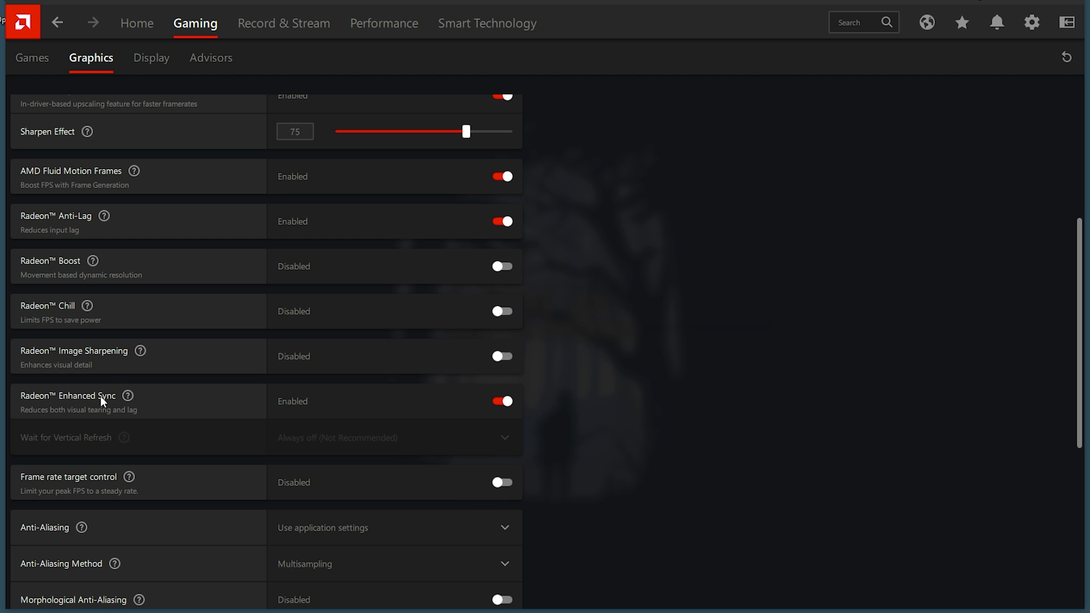
{"action": "left_click", "coordinate": [506, 398]}
{"action": "left_click", "coordinate": [446, 448]}
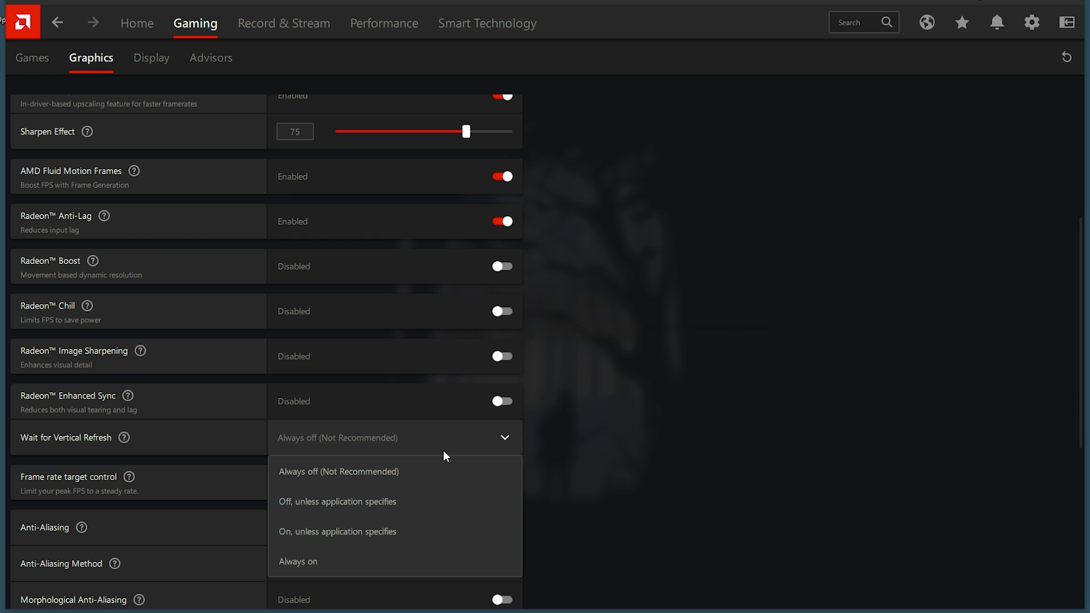
{"action": "left_click", "coordinate": [323, 445]}
Set Anti-Aliasing to Use application settings and its method to Multisampling
{"action": "scroll", "coordinate": [330, 445], "scroll_direction": "down", "scroll_amount": 2}
{"action": "scroll", "coordinate": [332, 443], "scroll_direction": "down", "scroll_amount": 2}
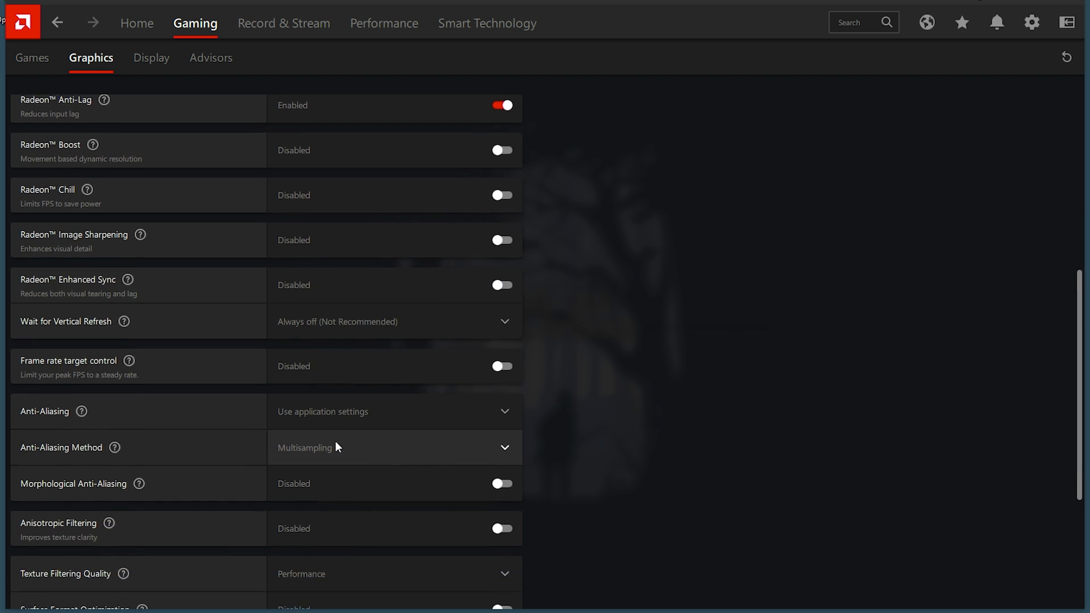
{"action": "left_click", "coordinate": [359, 376]}
{"action": "left_click", "coordinate": [332, 412]}
{"action": "left_click", "coordinate": [332, 414]}
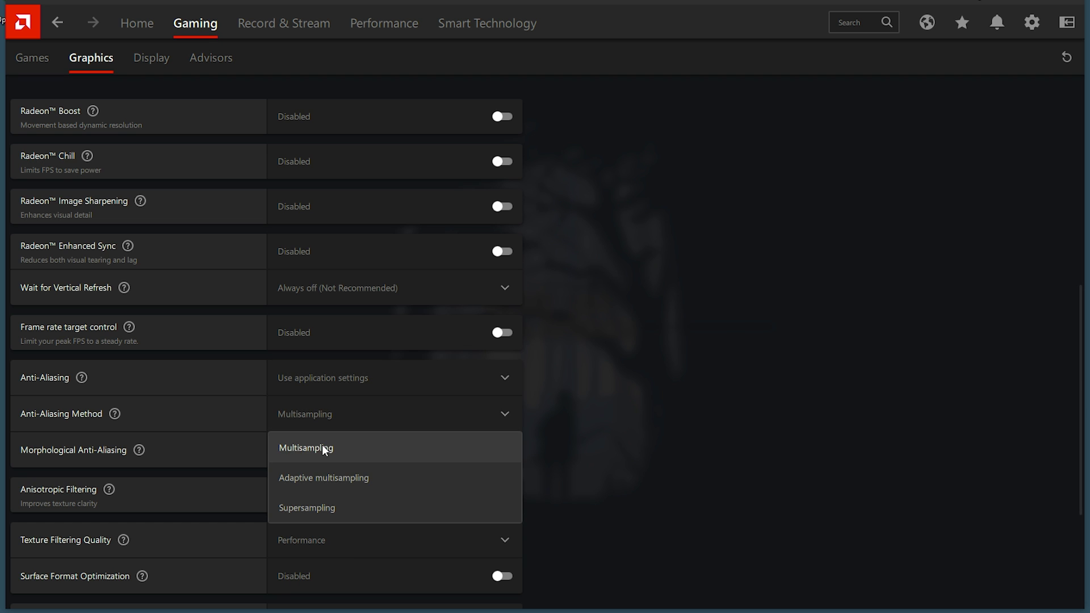
{"action": "left_click", "coordinate": [322, 445]}
Enable Anisotropic Filtering and set its level to 2x
{"action": "scroll", "coordinate": [335, 418], "scroll_direction": "down", "scroll_amount": 2}
{"action": "left_click", "coordinate": [454, 416]}
{"action": "scroll", "coordinate": [453, 416], "scroll_direction": "down", "scroll_amount": 2}
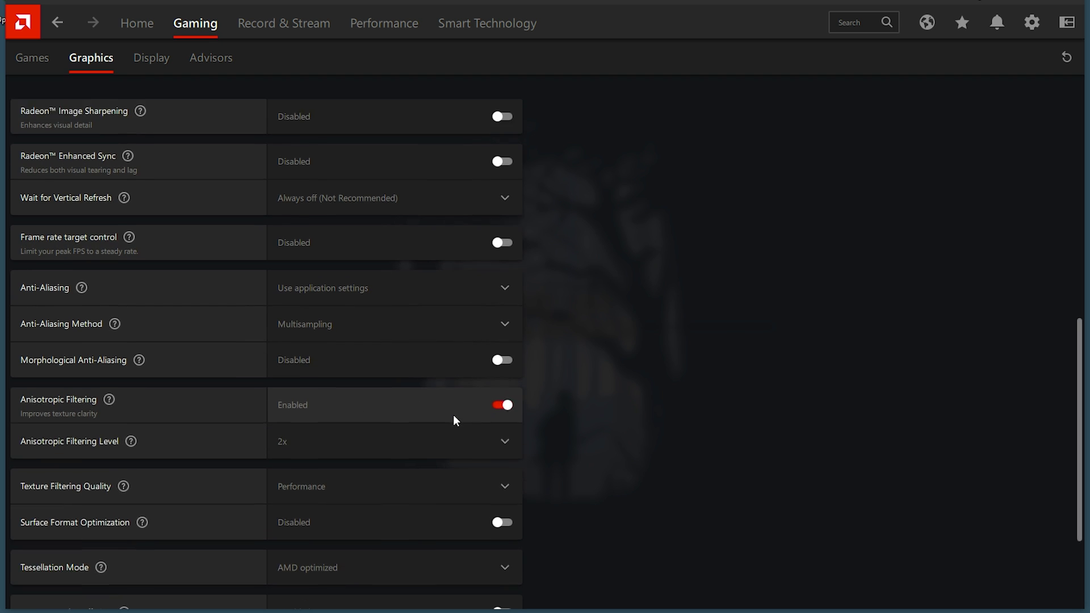
{"action": "left_click", "coordinate": [343, 394]}
{"action": "left_click", "coordinate": [304, 412]}
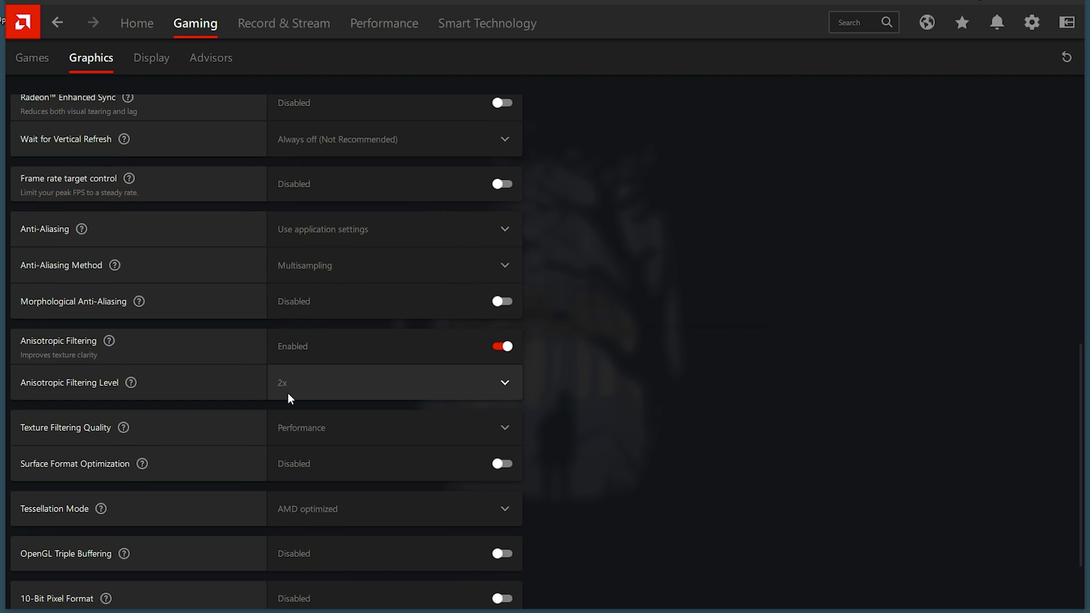
Set Texture Filtering Quality to Performance and enable Surface Format Optimization
{"action": "left_click", "coordinate": [302, 423]}
{"action": "left_click", "coordinate": [299, 521]}
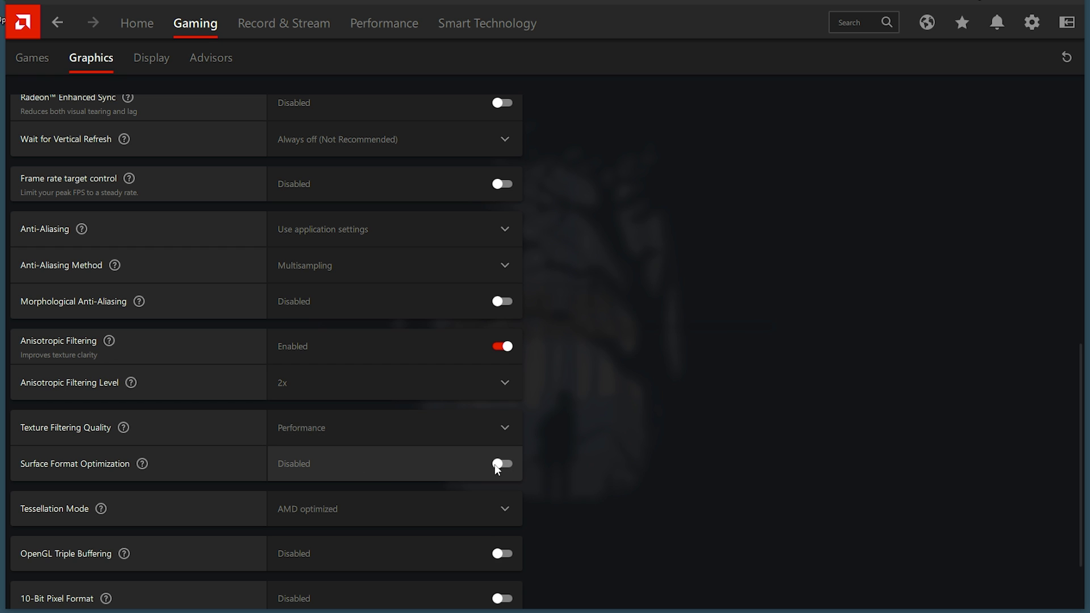
{"action": "scroll", "coordinate": [496, 464], "scroll_direction": "down", "scroll_amount": 1}
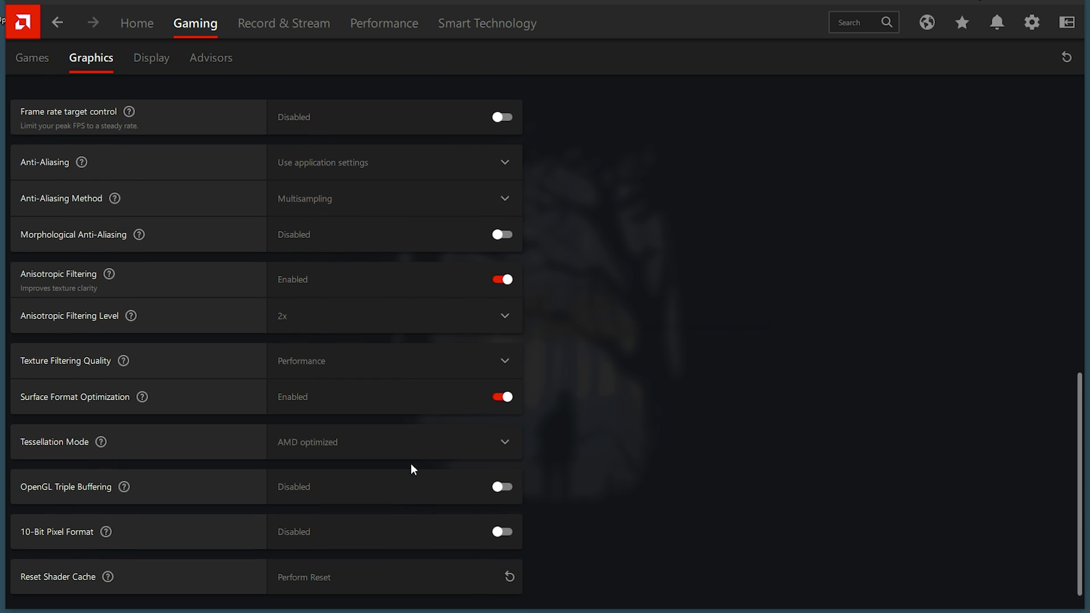
Set Tessellation Mode to AMD optimized and reset the shader cache
{"action": "left_click", "coordinate": [382, 448]}
{"action": "left_click", "coordinate": [323, 479]}
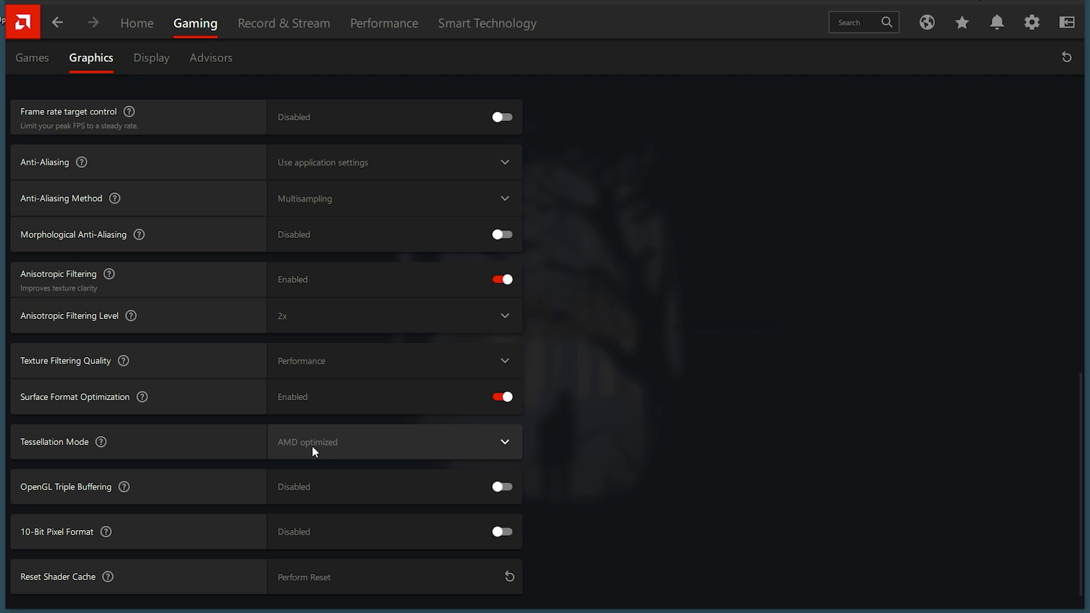
{"action": "scroll", "coordinate": [318, 488], "scroll_direction": "down", "scroll_amount": 1}
{"action": "left_click", "coordinate": [328, 550]}
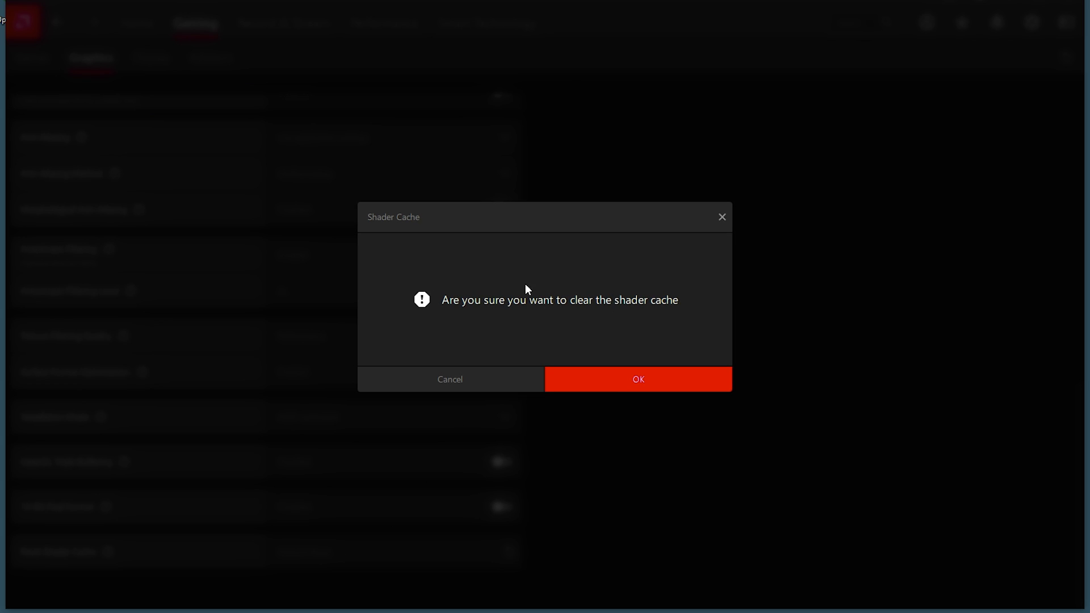
{"action": "left_click", "coordinate": [594, 388]}
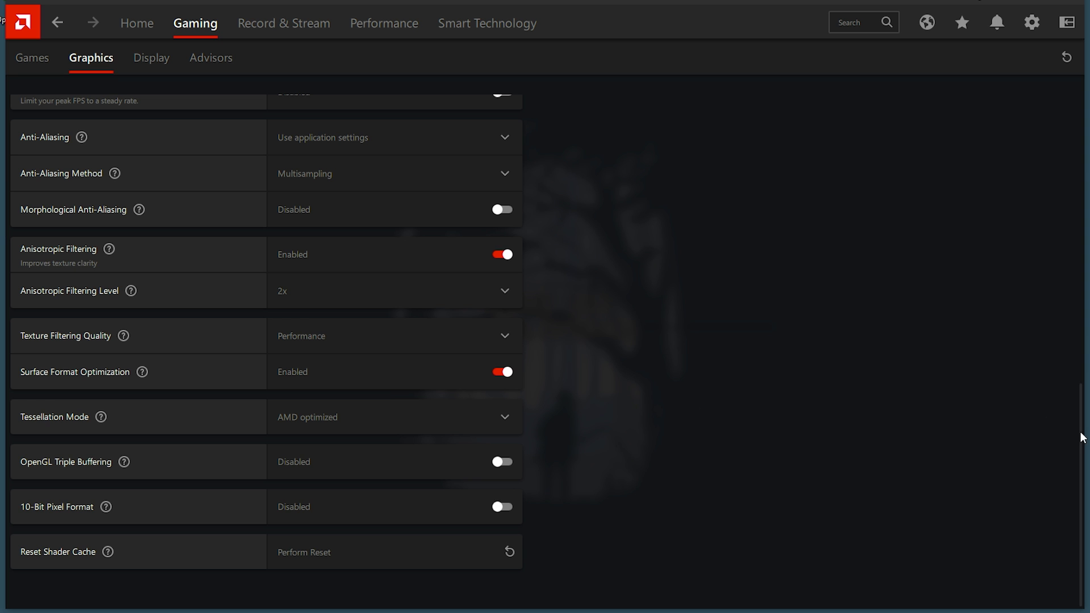
Set the GPU Scaling Mode to Preserve aspect ratio in the gaming display options
{"action": "left_click_drag", "start_coordinate": [1082, 415], "coordinate": [1059, 127]}
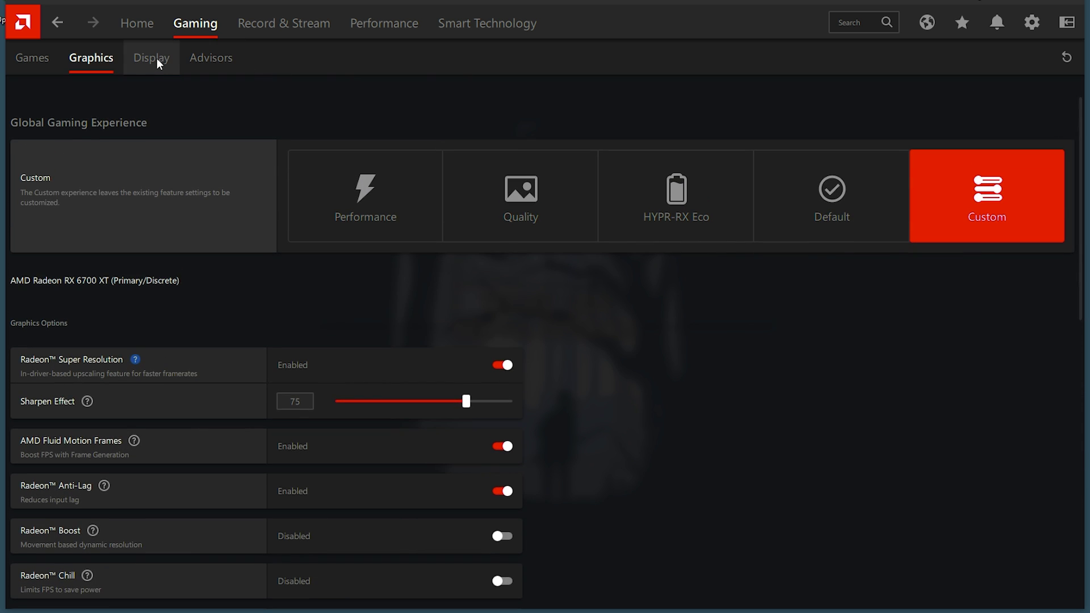
{"action": "left_click", "coordinate": [151, 58]}
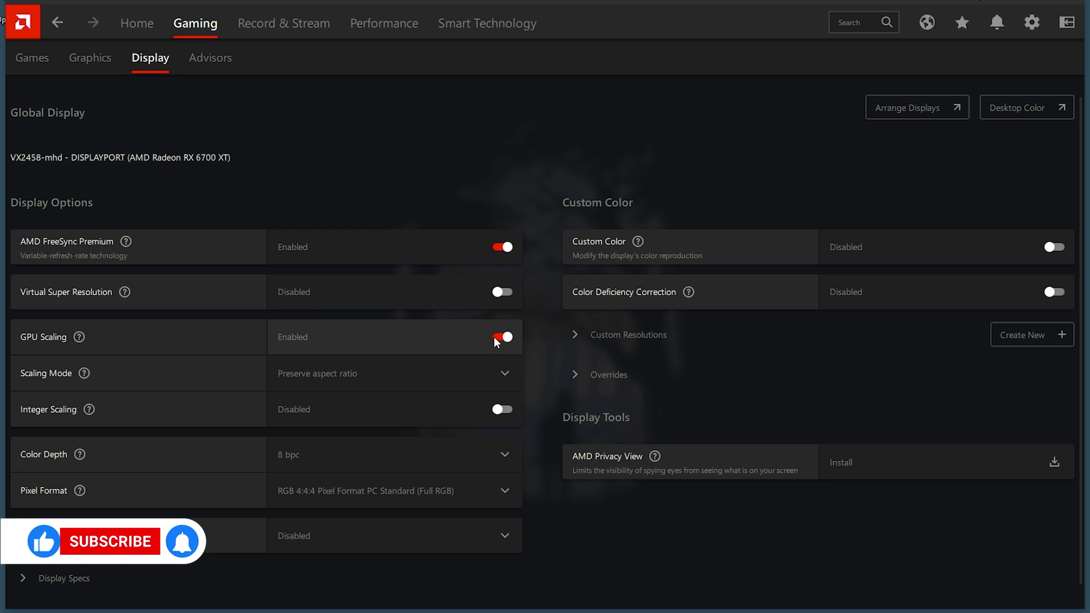
{"action": "left_click", "coordinate": [409, 372]}
{"action": "left_click", "coordinate": [358, 401]}
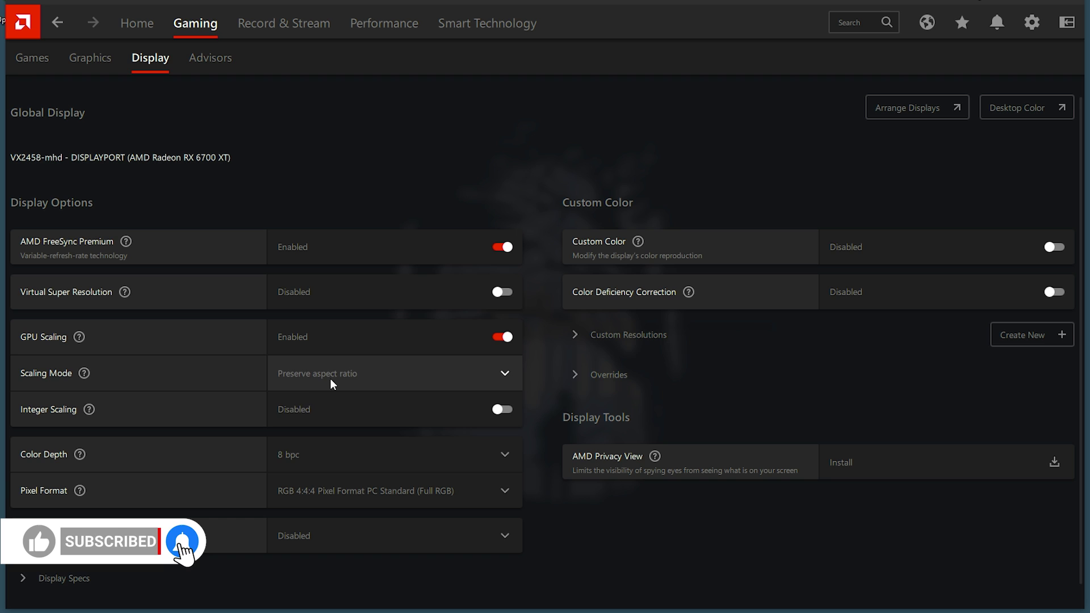
Expand the Display Specs and set Display Color Enhancement to Disabled
{"action": "left_click", "coordinate": [303, 460]}
{"action": "left_click", "coordinate": [318, 574]}
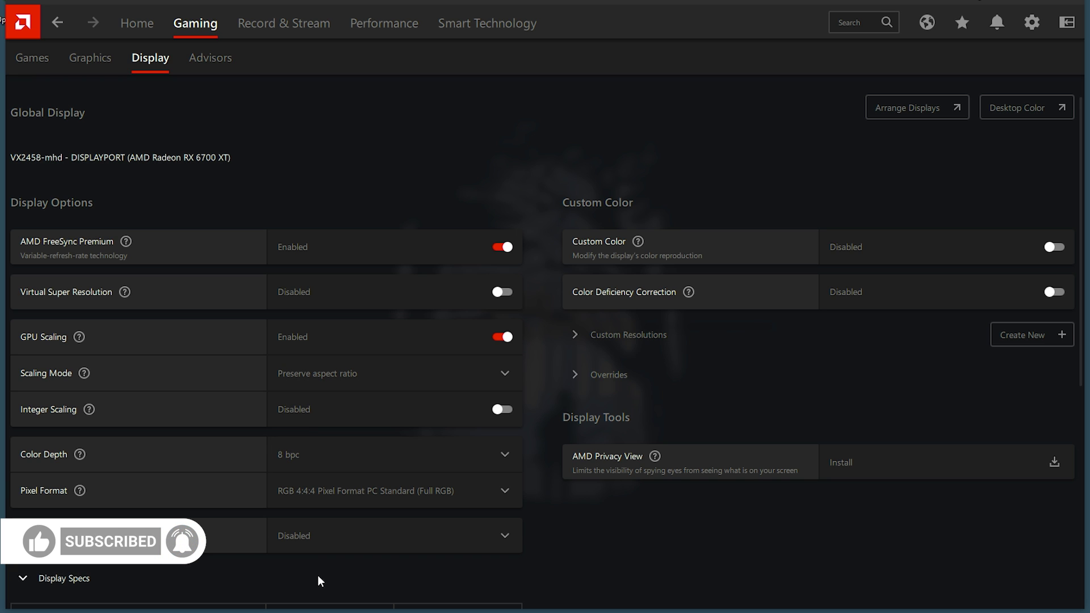
{"action": "left_click", "coordinate": [361, 539]}
{"action": "left_click", "coordinate": [310, 562]}
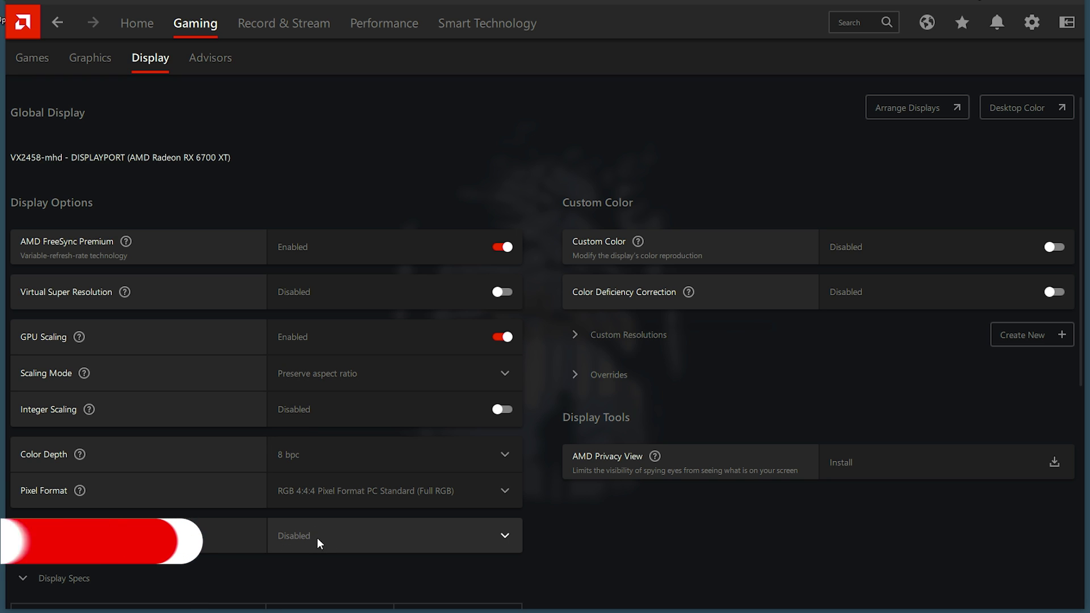
Enable Custom Color for the display and set its Contrast to 105 and Saturation to 160
{"action": "left_click", "coordinate": [1054, 247]}
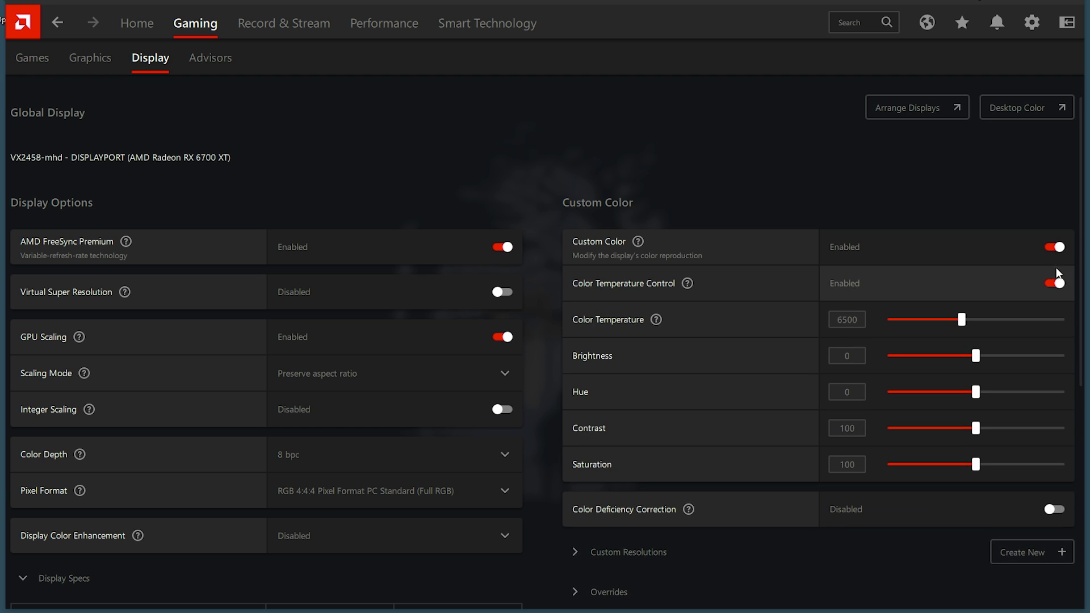
{"action": "scroll", "coordinate": [1075, 307], "scroll_direction": "down", "scroll_amount": 2}
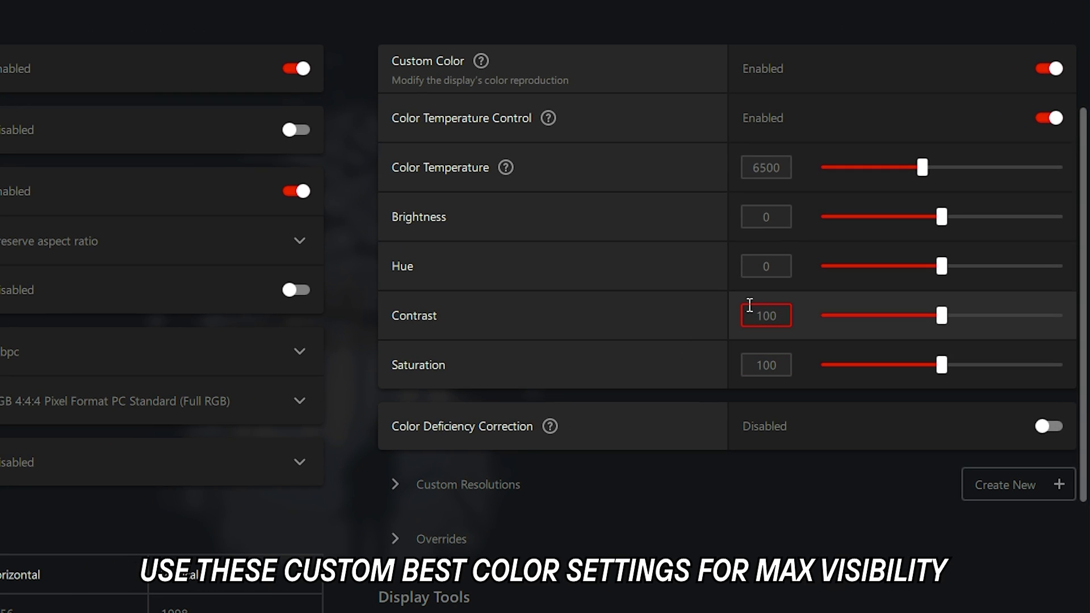
{"action": "double_click", "coordinate": [782, 316]}
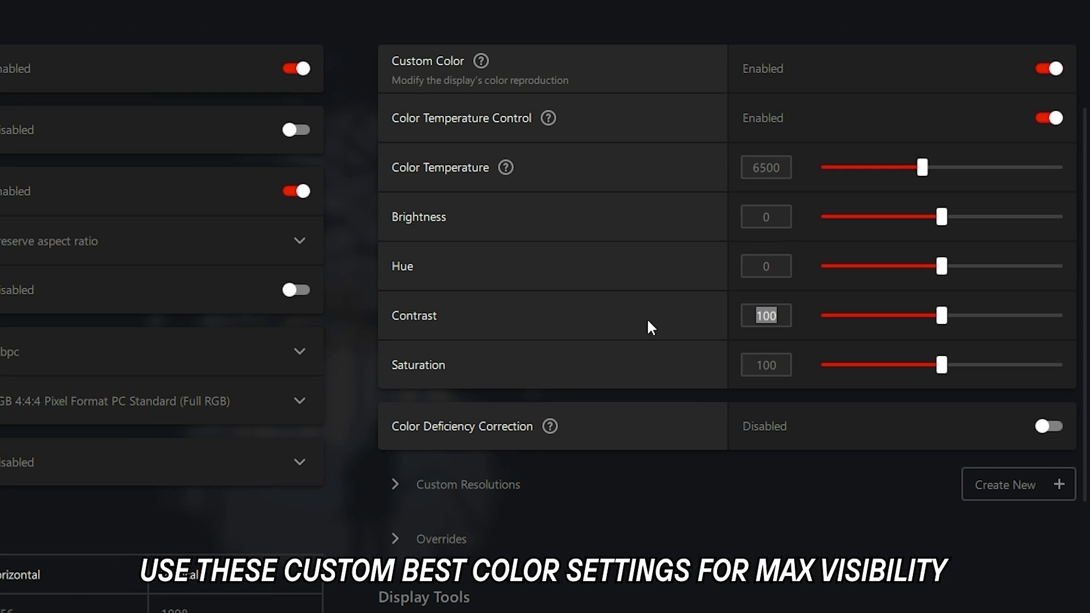
{"action": "type", "text": "105"}
{"action": "key", "text": "Return"}
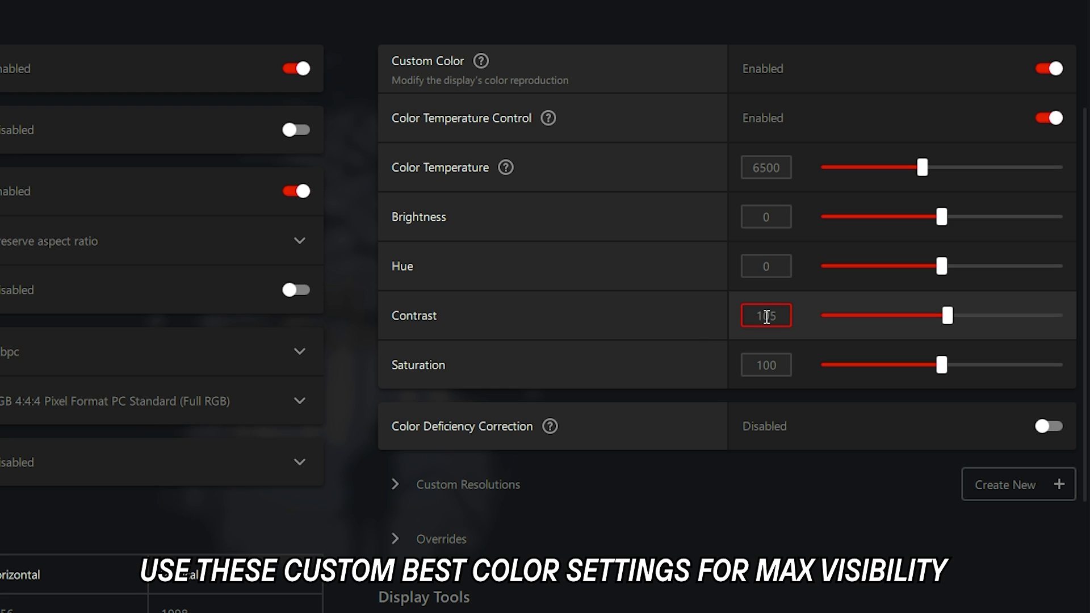
{"action": "double_click", "coordinate": [787, 368]}
{"action": "type", "text": "160"}
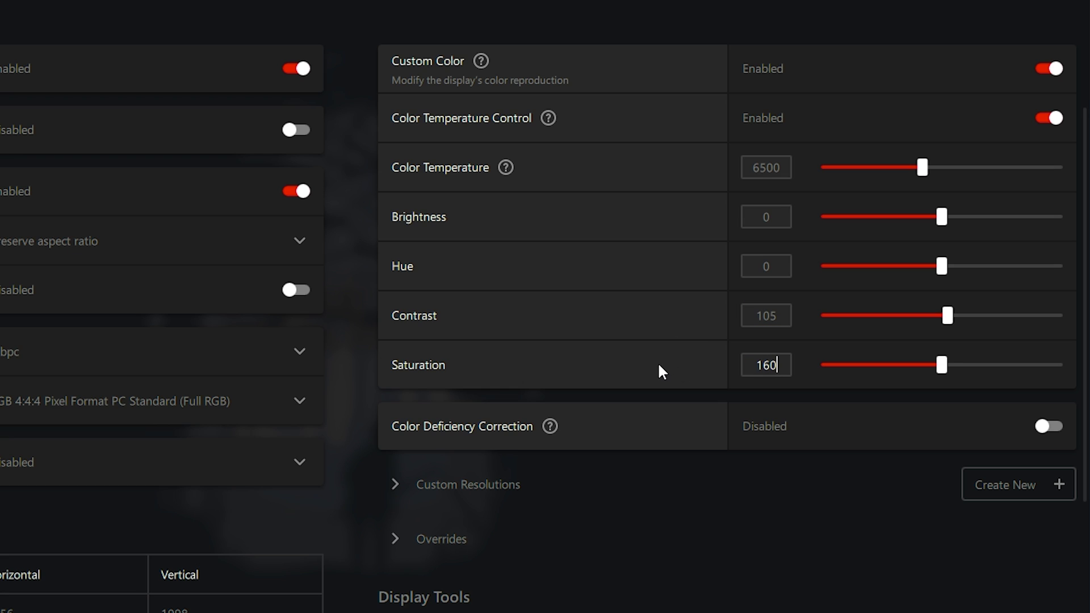
{"action": "key", "text": "Return"}
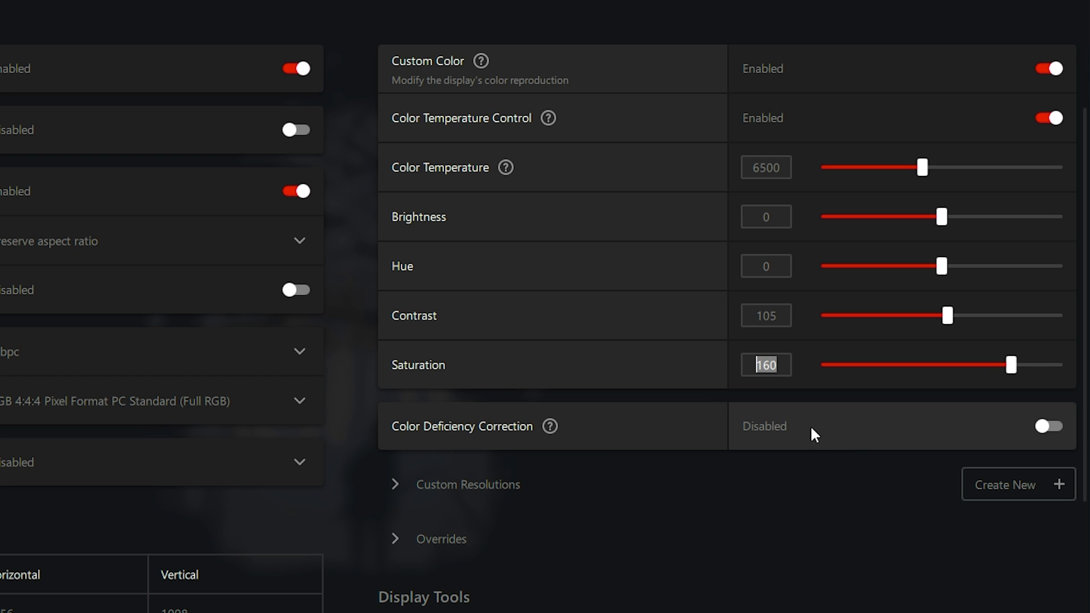
Review the display's Custom Resolutions and Overrides, and the Game Advisor recommendations
{"action": "left_click", "coordinate": [773, 483]}
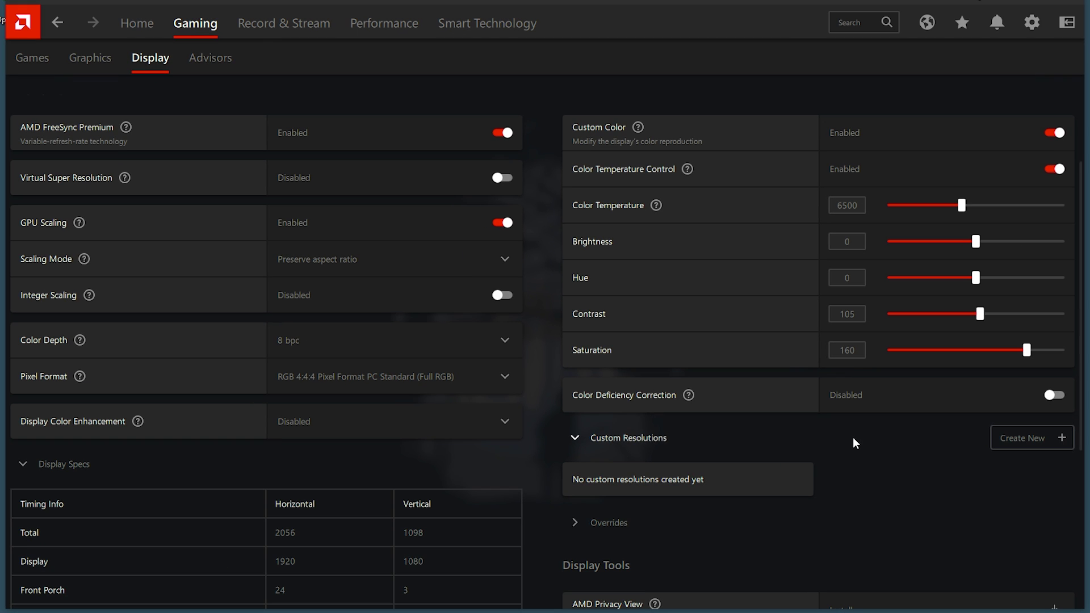
{"action": "left_click", "coordinate": [602, 523]}
{"action": "left_click", "coordinate": [612, 516]}
{"action": "left_click", "coordinate": [199, 70]}
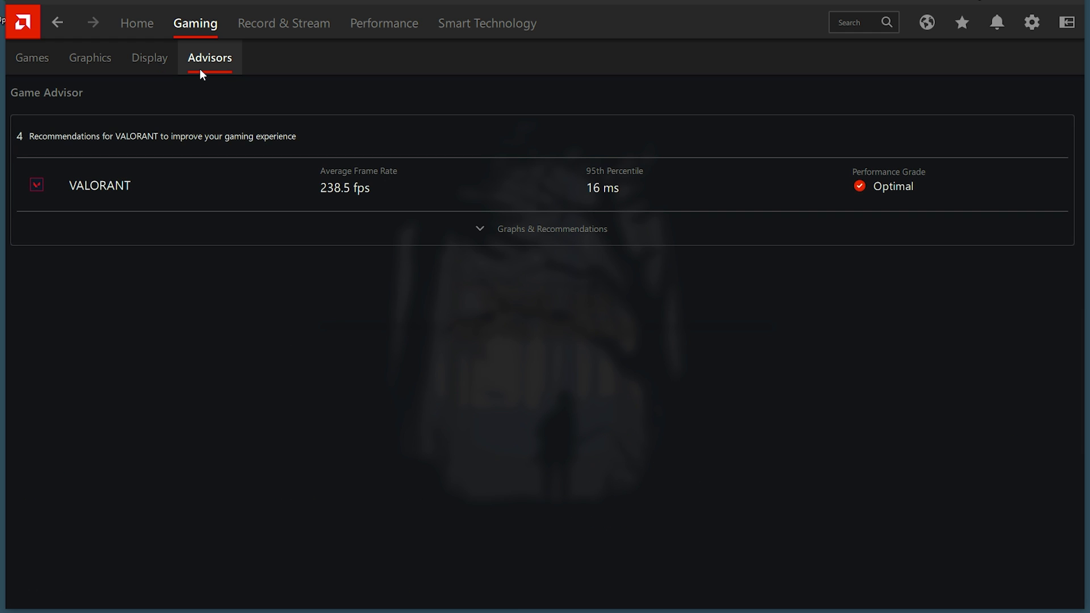
Disable Record Desktop in the Record & Stream recording settings
{"action": "left_click", "coordinate": [268, 29]}
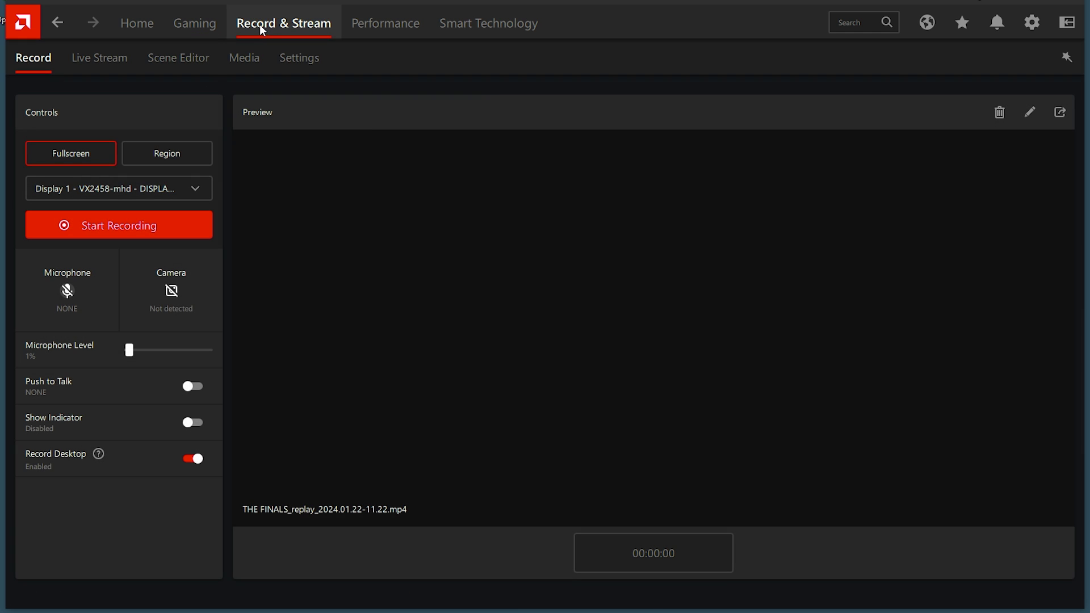
{"action": "left_click", "coordinate": [291, 63]}
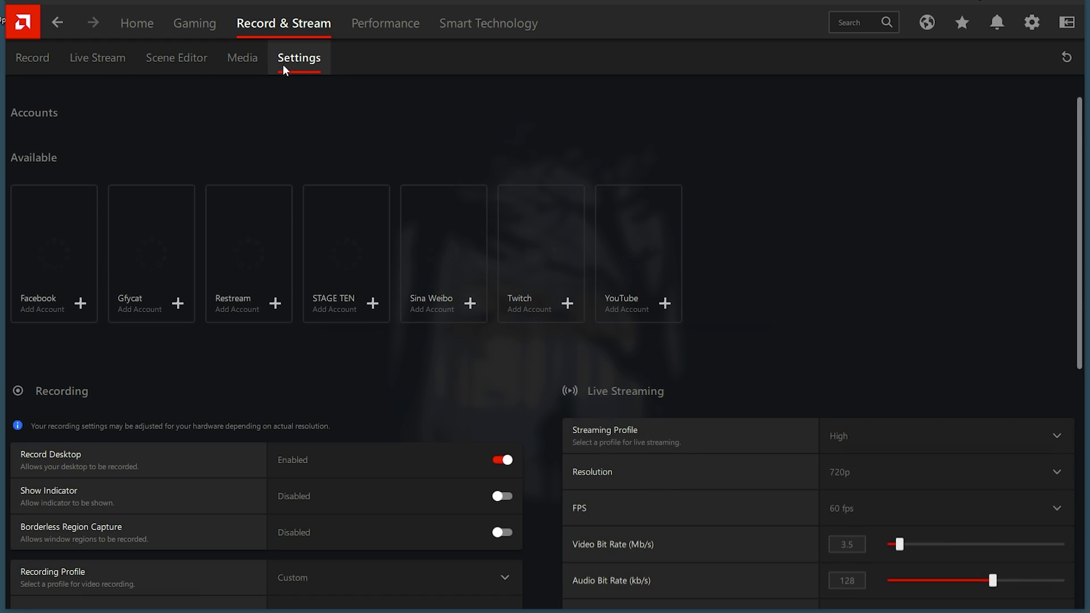
{"action": "scroll", "coordinate": [634, 223], "scroll_direction": "down", "scroll_amount": 3}
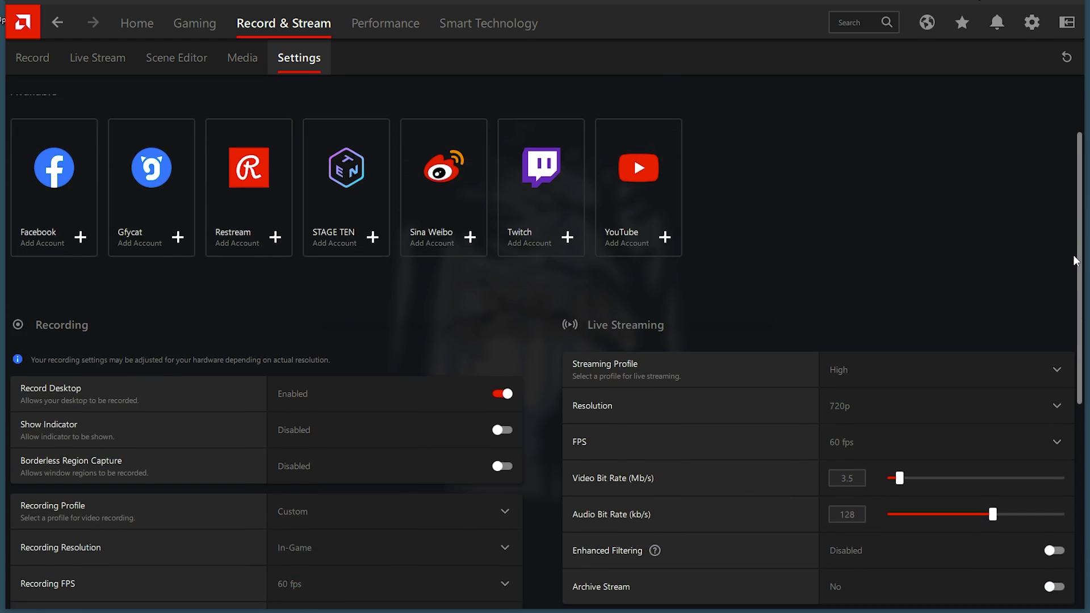
{"action": "scroll", "coordinate": [1065, 321], "scroll_direction": "down", "scroll_amount": 1}
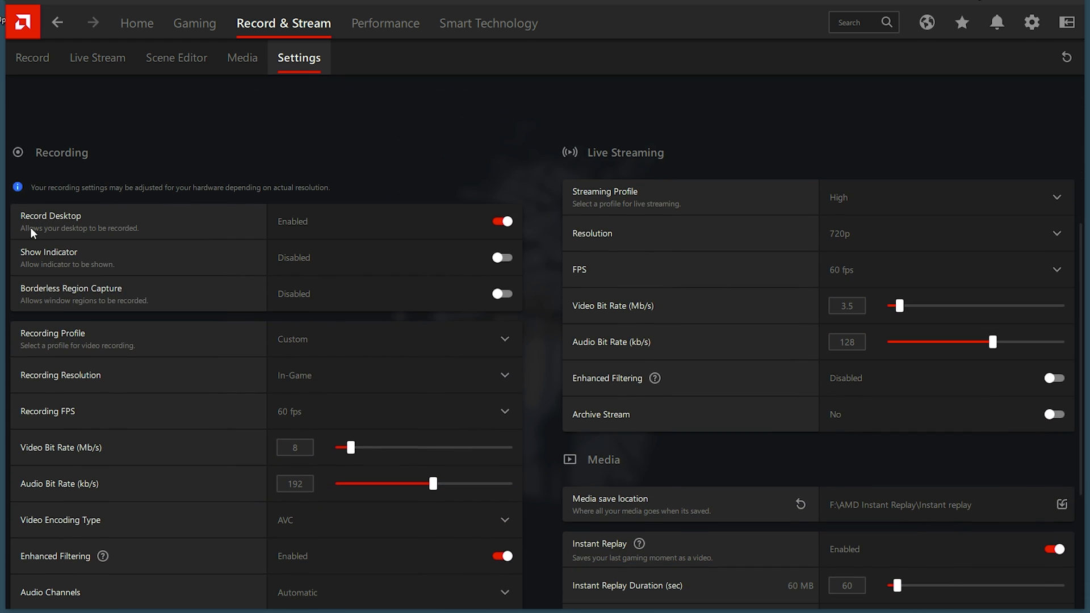
{"action": "left_click", "coordinate": [489, 225]}
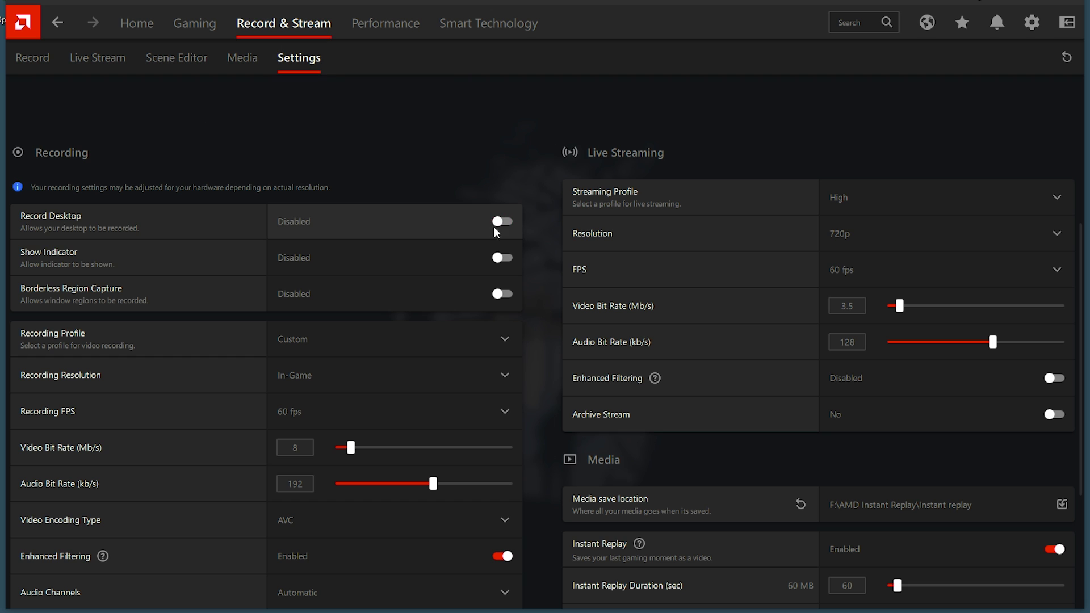
Disable Instant Replay in the Record & Stream media settings
{"action": "scroll", "coordinate": [489, 302], "scroll_direction": "down", "scroll_amount": 1}
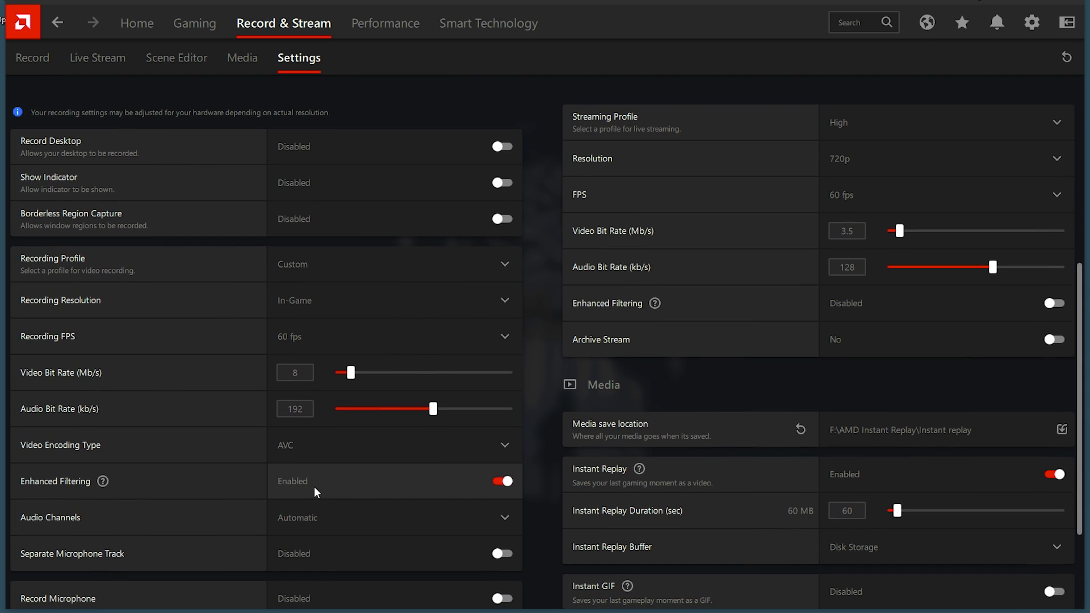
{"action": "scroll", "coordinate": [727, 504], "scroll_direction": "down", "scroll_amount": 1}
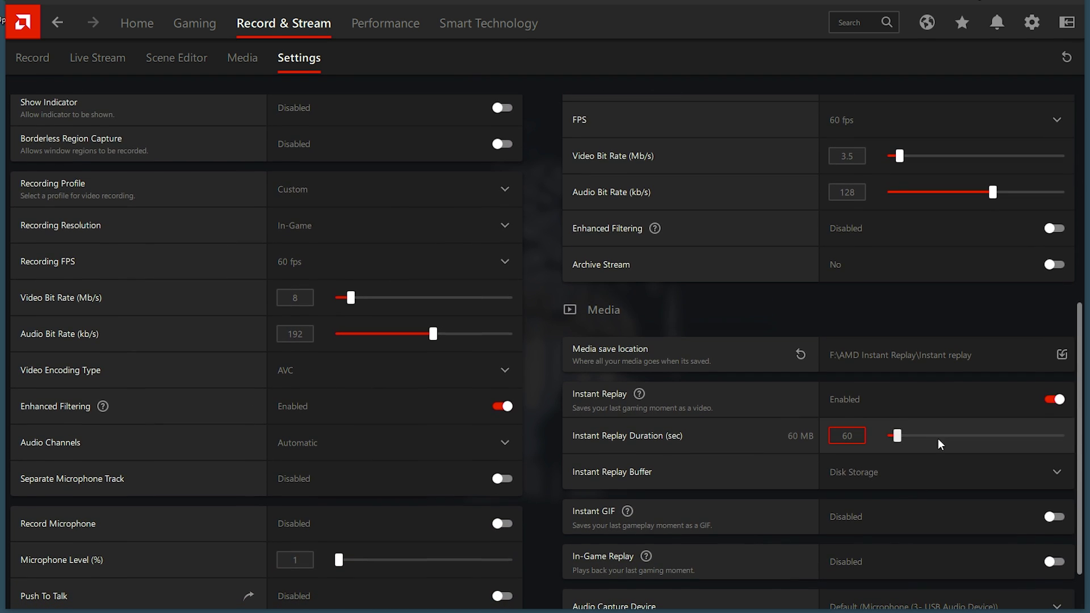
{"action": "left_click", "coordinate": [941, 407]}
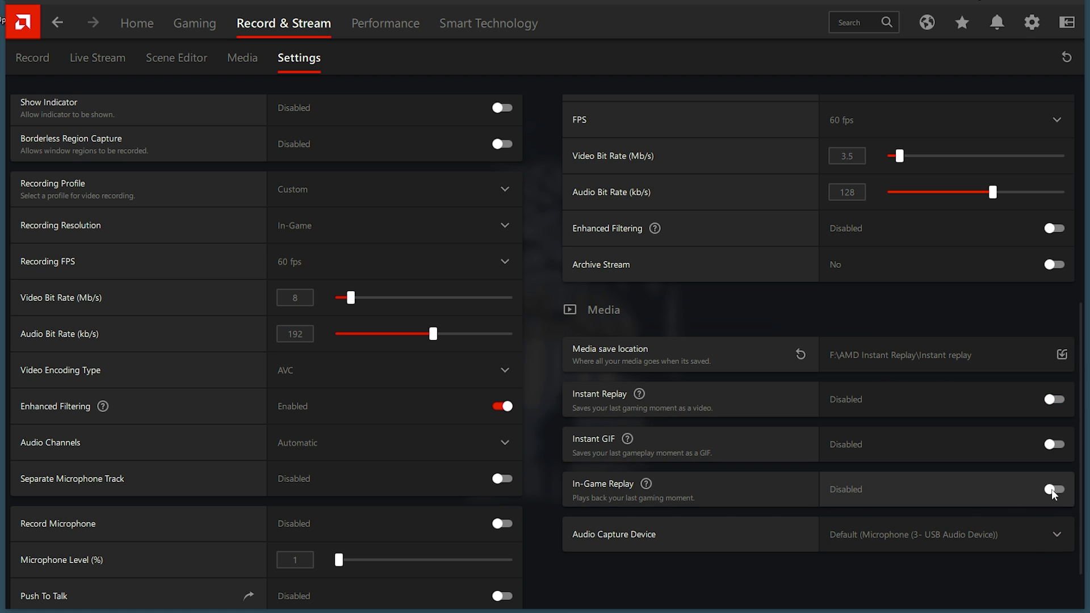
{"action": "left_click_drag", "start_coordinate": [1077, 489], "coordinate": [1084, 282]}
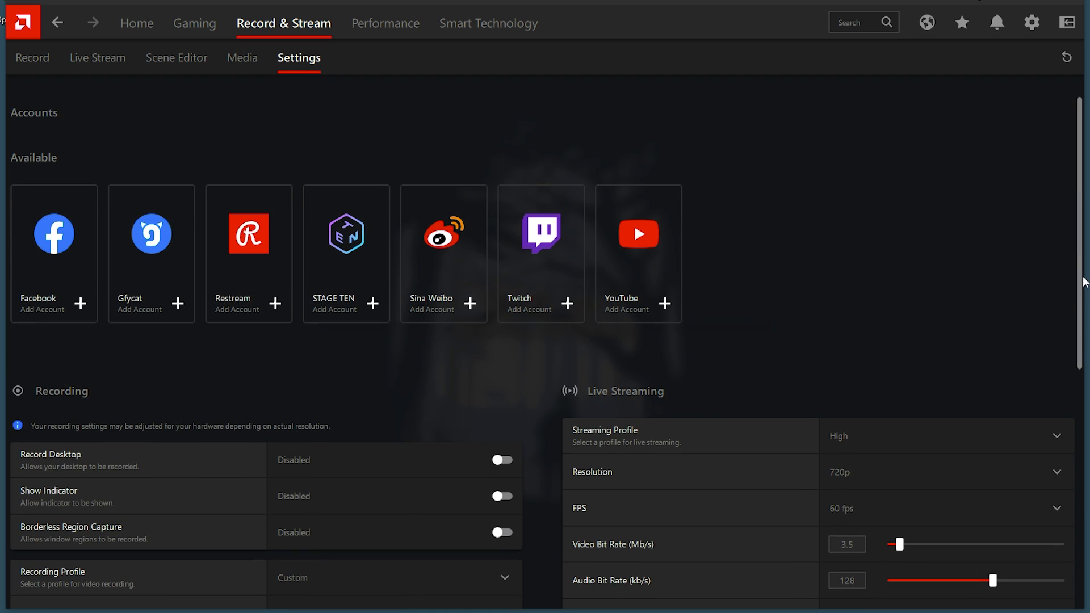
Review the Performance tuning options, collapsing the System and CPU sections and the GPU's hardware gauges
{"action": "left_click", "coordinate": [411, 25]}
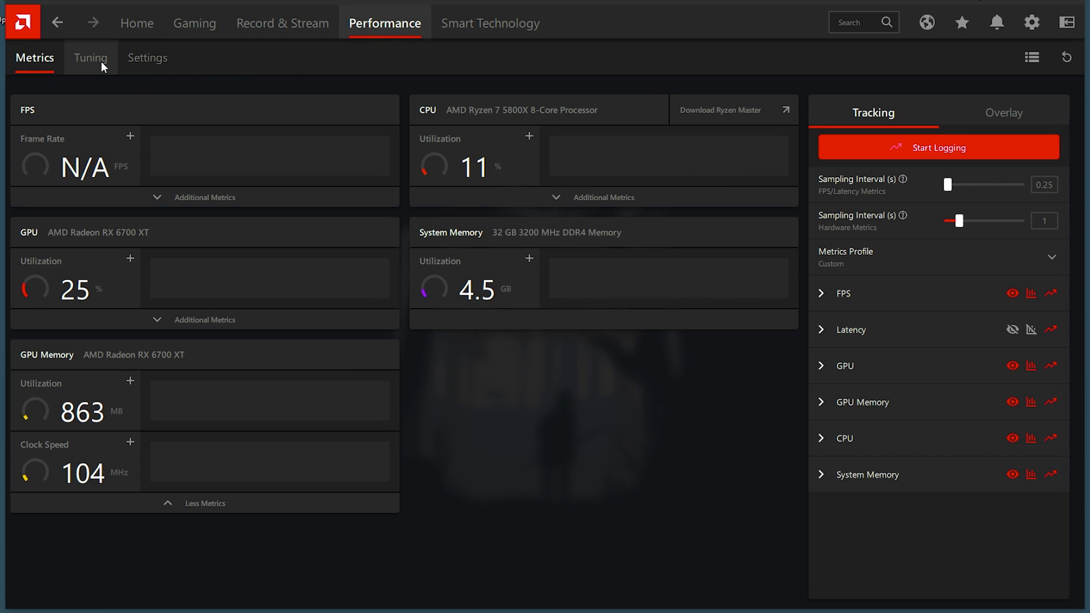
{"action": "left_click", "coordinate": [101, 61]}
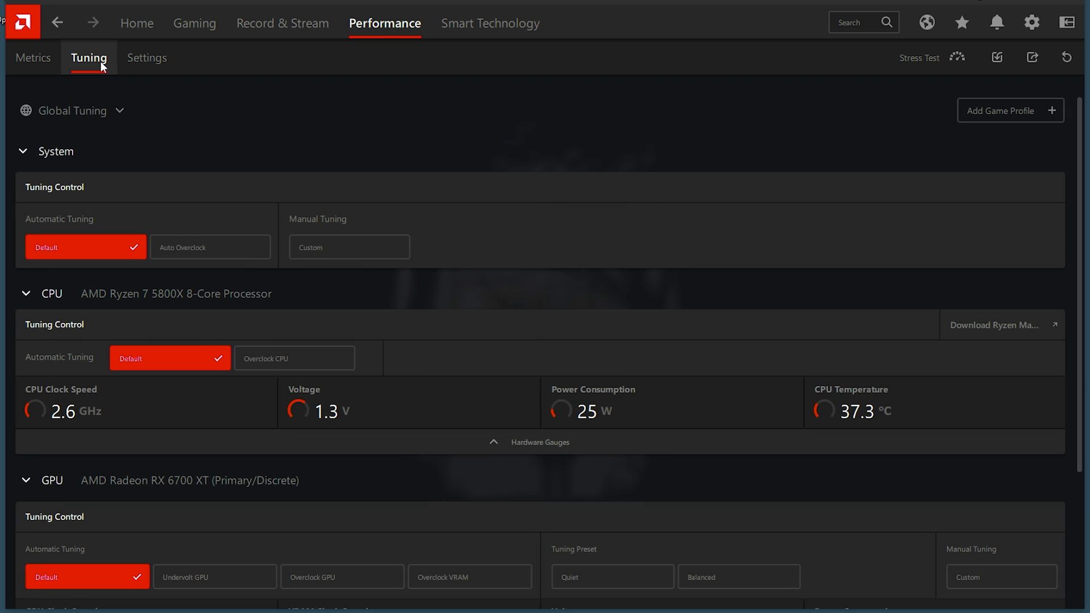
{"action": "left_click", "coordinate": [23, 151]}
{"action": "left_click", "coordinate": [26, 192]}
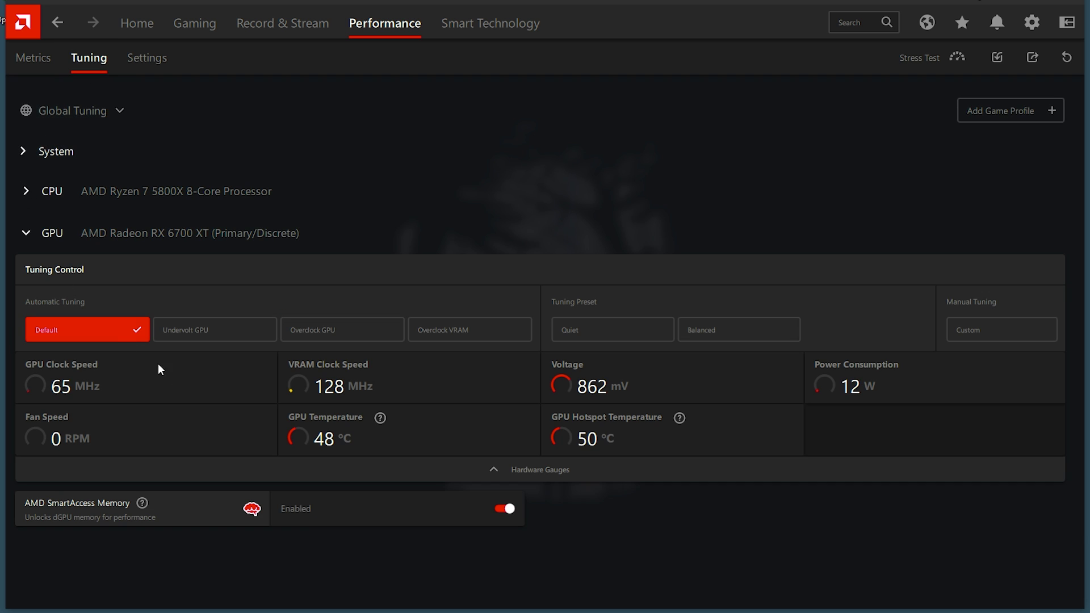
{"action": "left_click", "coordinate": [491, 471]}
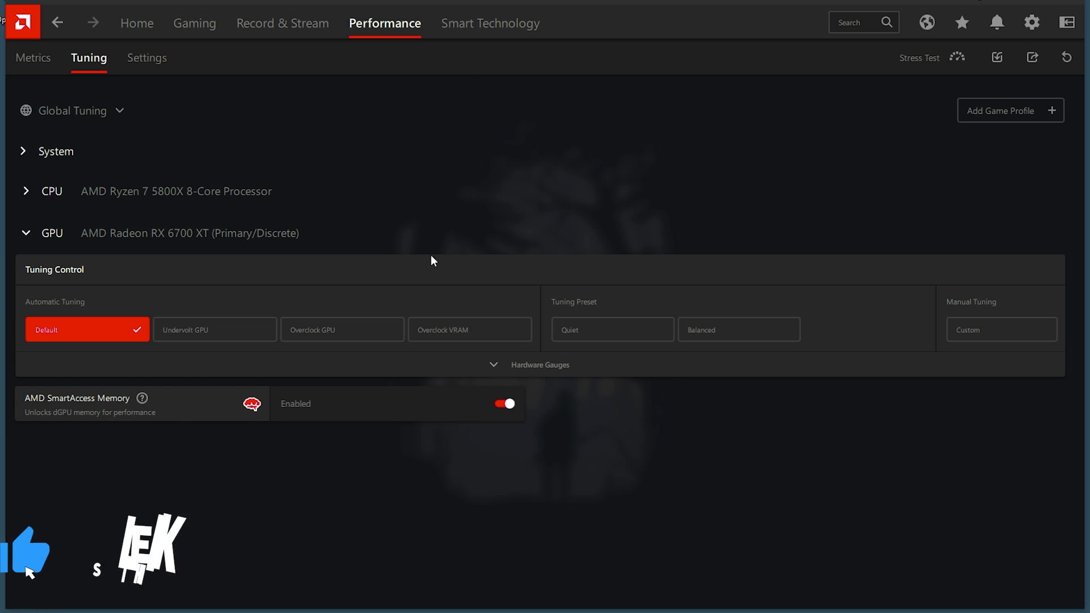
Review the Smart Technology features and the audio and video settings for AMD Noise Suppression
{"action": "left_click", "coordinate": [491, 28]}
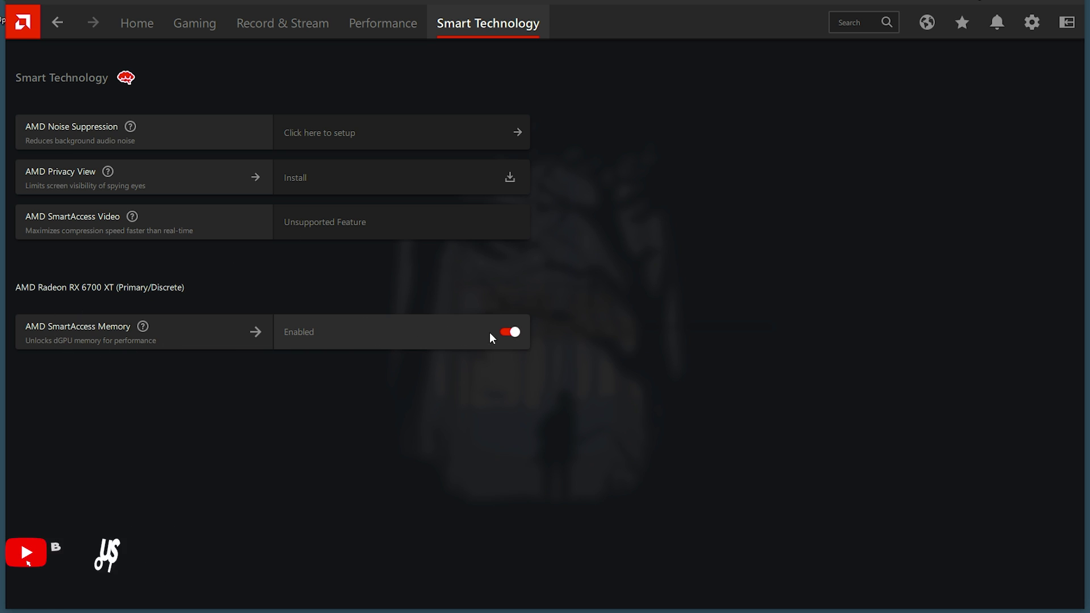
{"action": "left_click", "coordinate": [352, 124]}
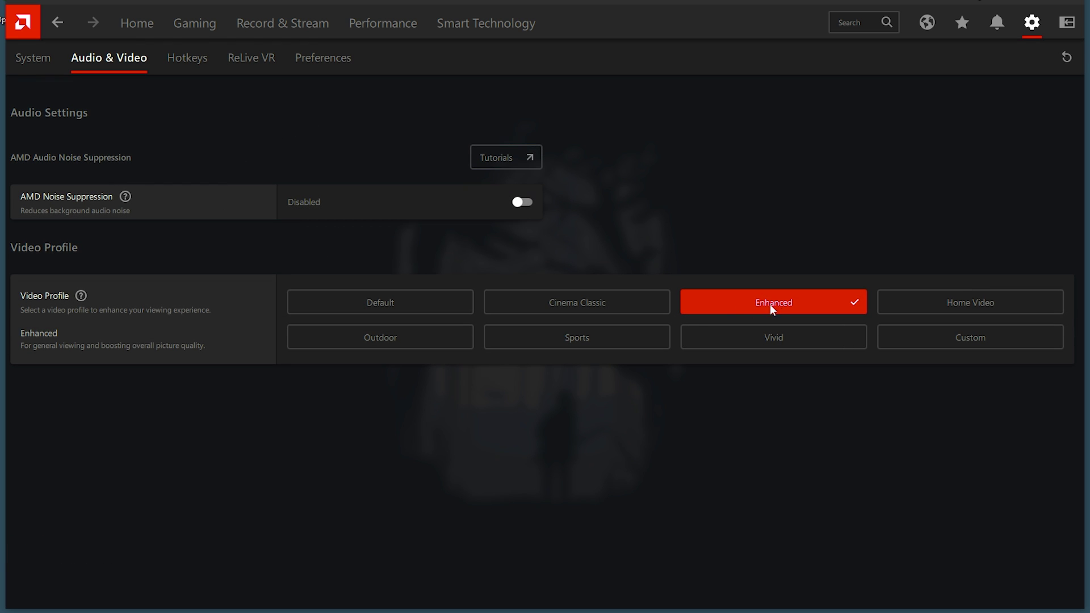
Disable Use Hotkeys in the software's hotkey settings
{"action": "left_click", "coordinate": [1038, 25]}
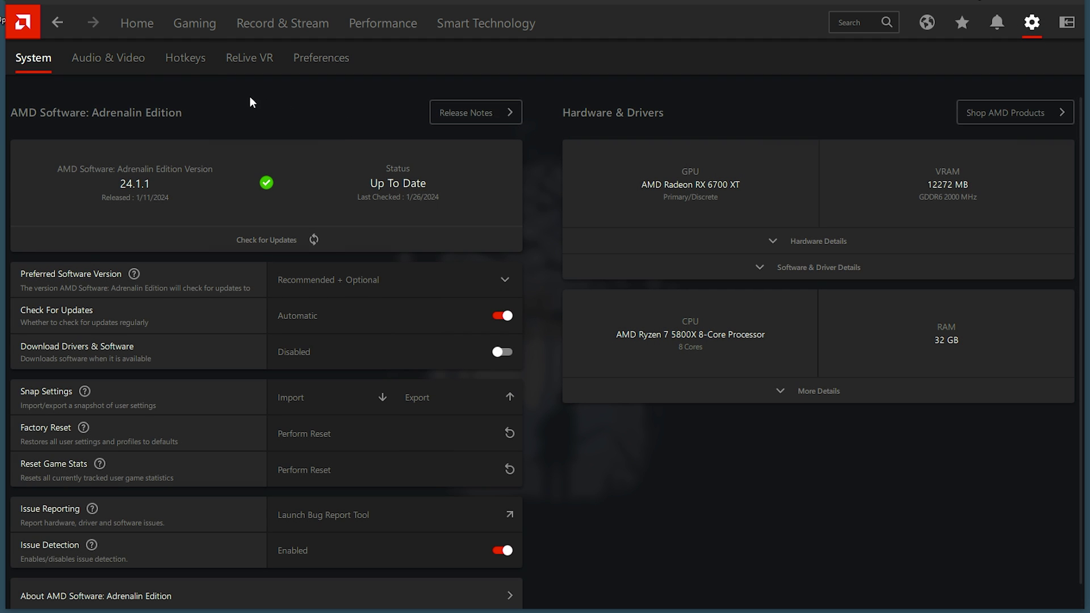
{"action": "left_click", "coordinate": [115, 59]}
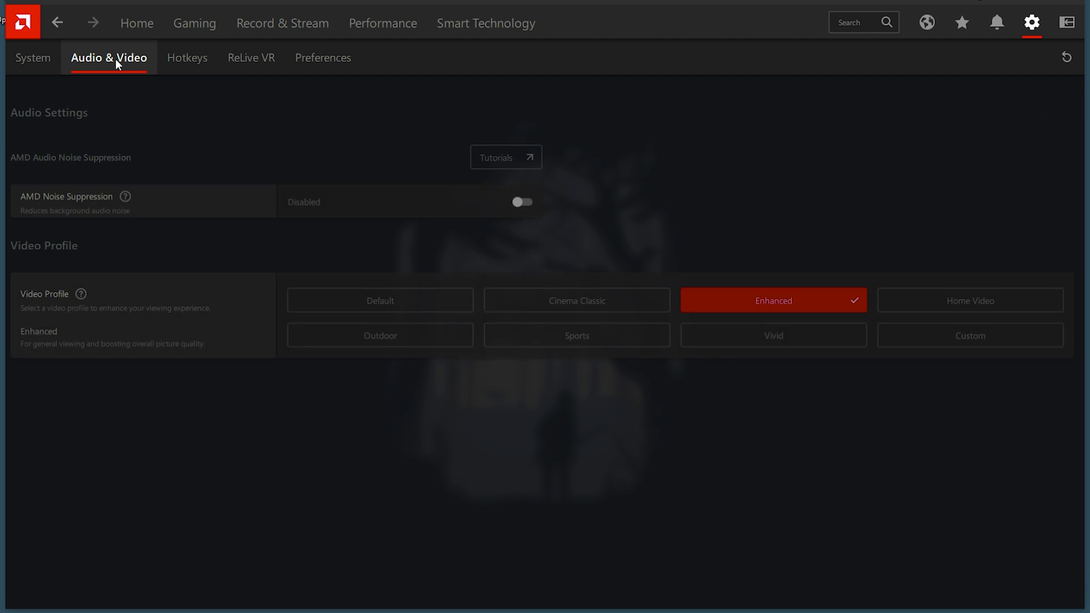
{"action": "left_click", "coordinate": [179, 67]}
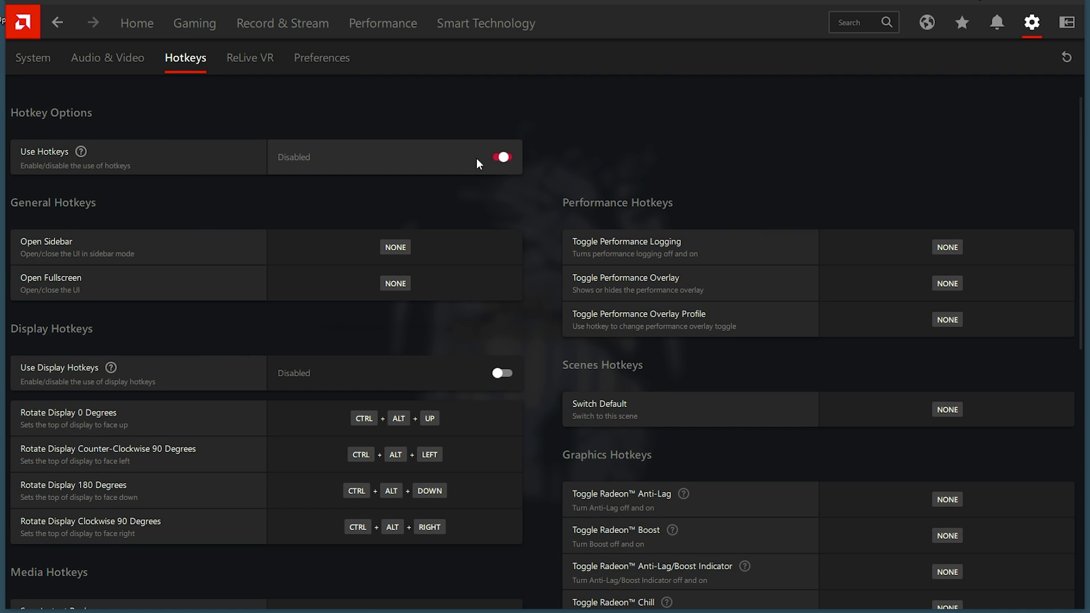
Disable In-Game Overlay, Web Browser, Advertisements, Tutorials, Always On Top and Animation & Effects in the preferences, and close AMD Software
{"action": "left_click", "coordinate": [259, 56]}
{"action": "left_click", "coordinate": [333, 63]}
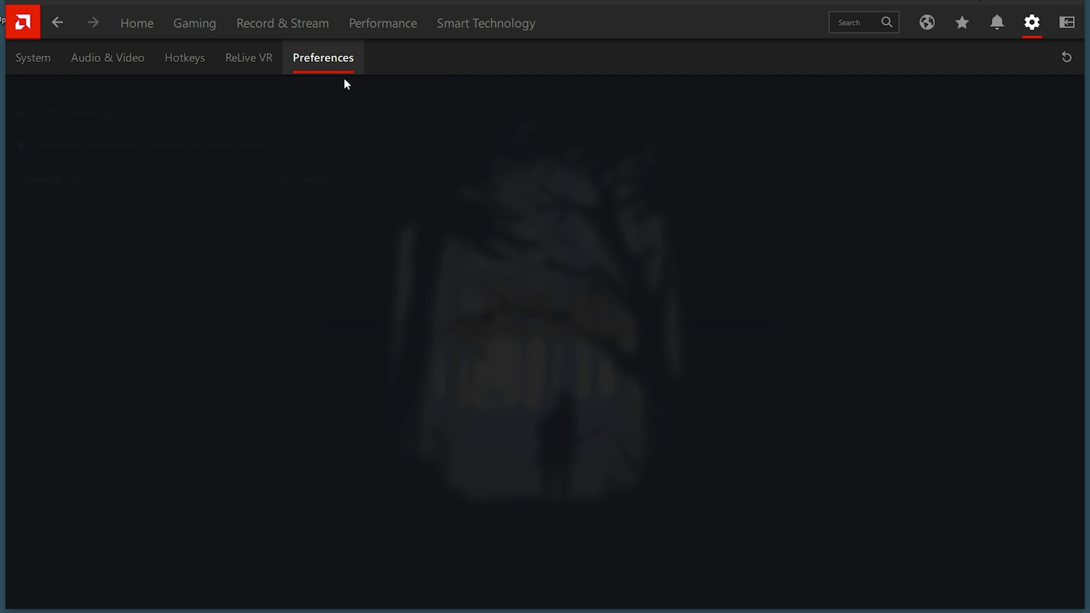
{"action": "left_click", "coordinate": [502, 270]}
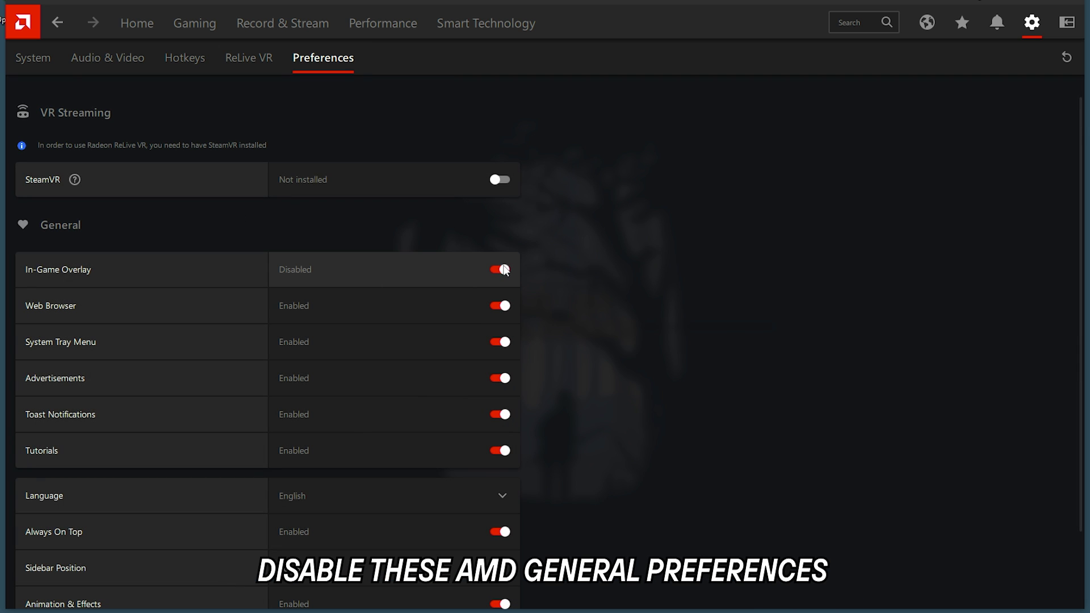
{"action": "left_click", "coordinate": [500, 305]}
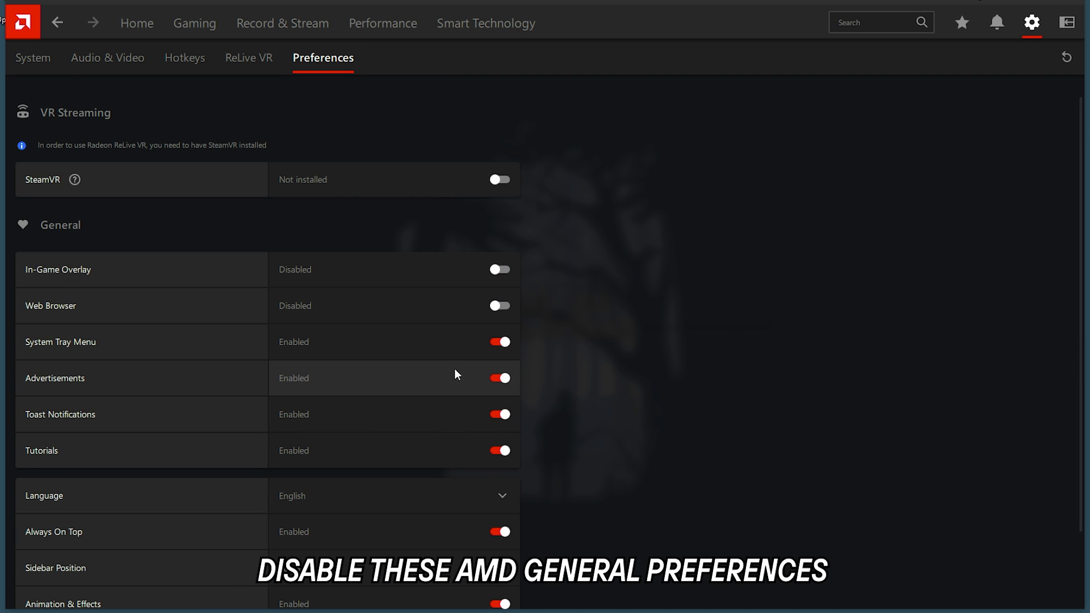
{"action": "left_click", "coordinate": [500, 450]}
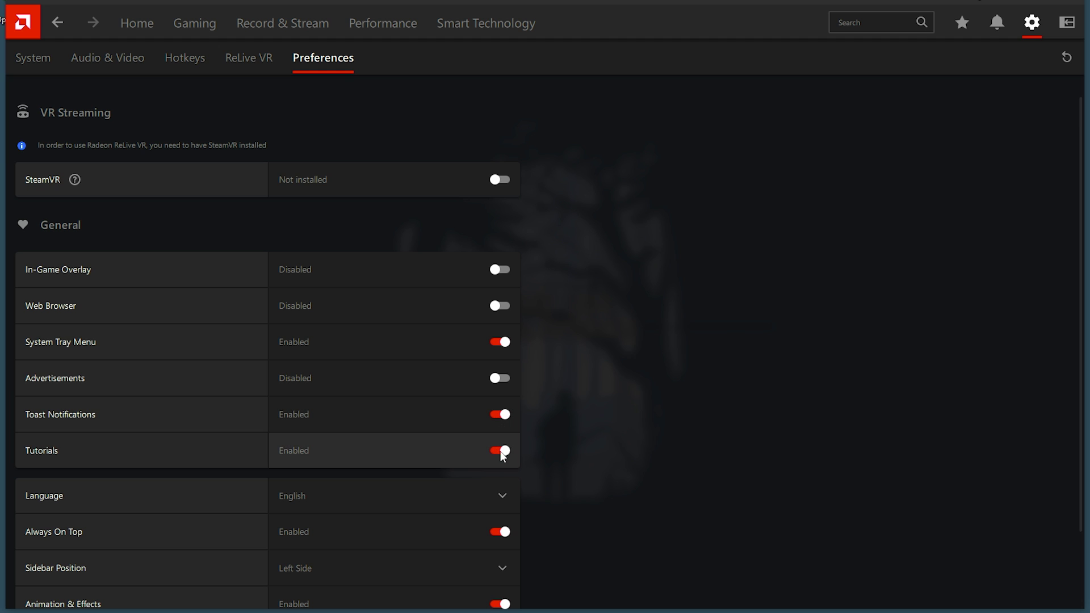
{"action": "scroll", "coordinate": [505, 416], "scroll_direction": "down", "scroll_amount": 2}
{"action": "left_click", "coordinate": [493, 459]}
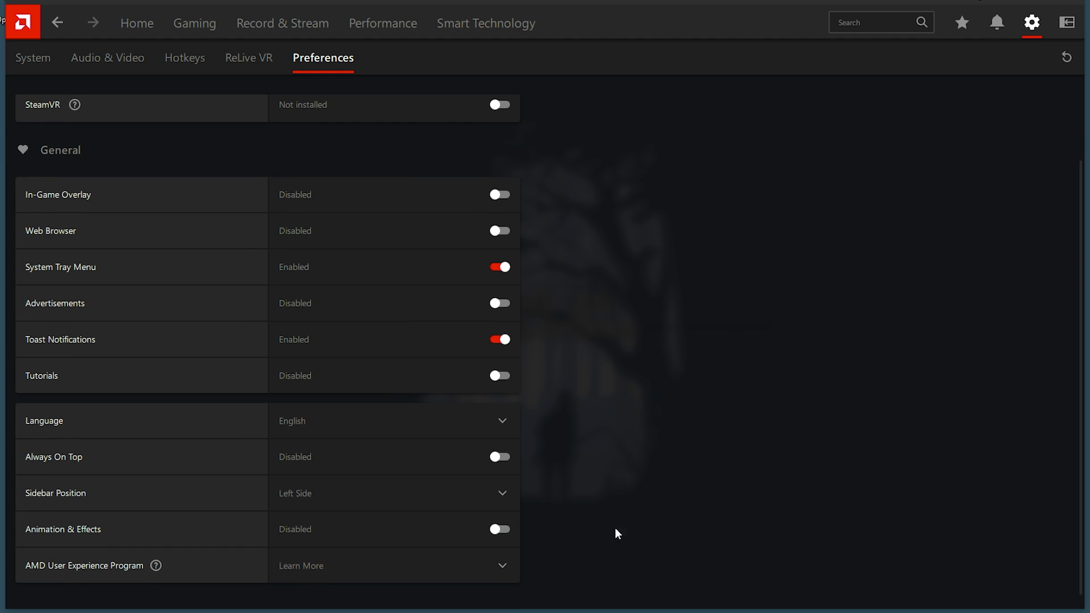
{"action": "left_click_drag", "start_coordinate": [1079, 543], "coordinate": [1070, 423]}
{"action": "left_click", "coordinate": [155, 23]}
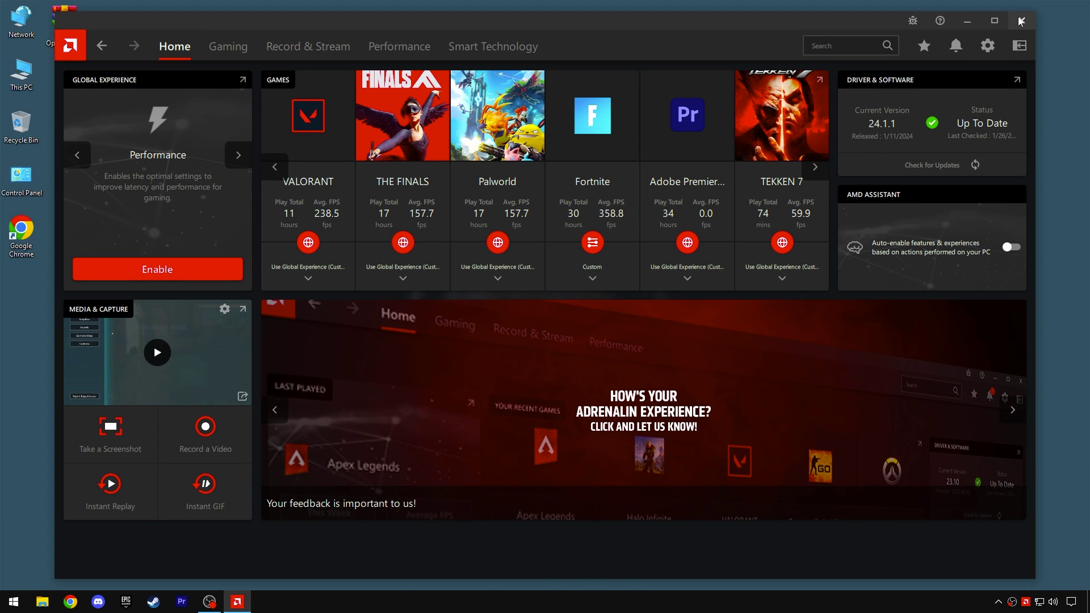
{"action": "left_click", "coordinate": [1020, 21]}
Turn off Xbox Game Bar in the Gaming section of Windows Settings and check the Game Mode setting
{"action": "right_click", "coordinate": [14, 602]}
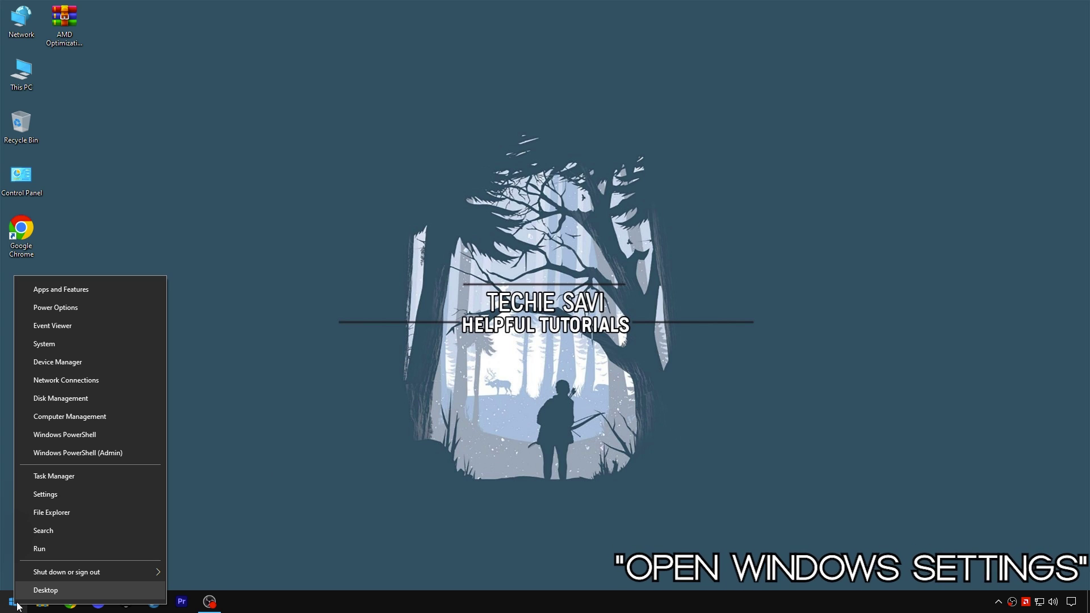
{"action": "left_click", "coordinate": [60, 498]}
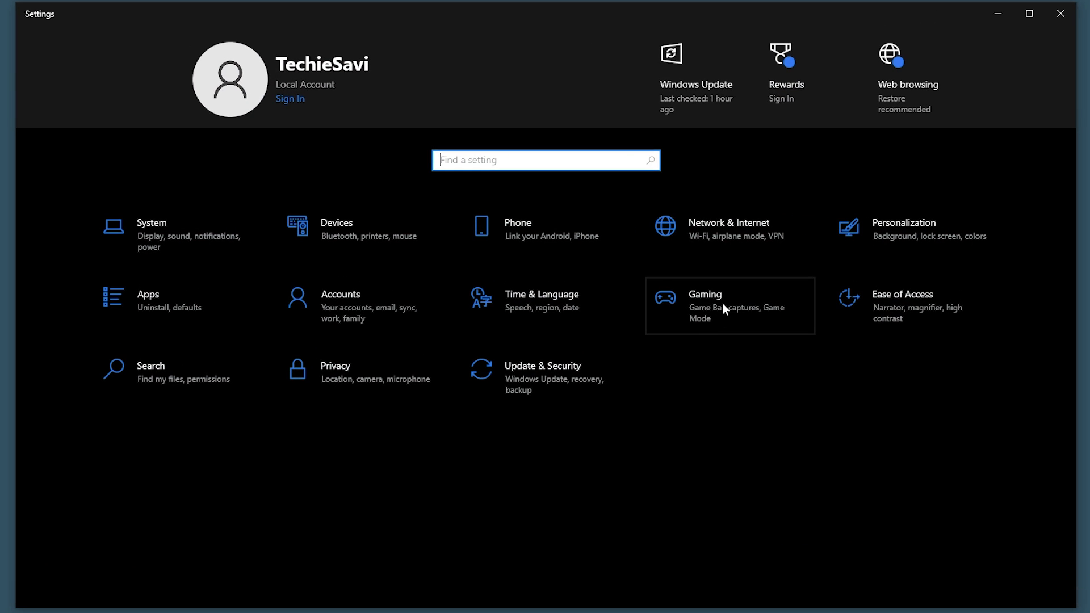
{"action": "left_click", "coordinate": [722, 303]}
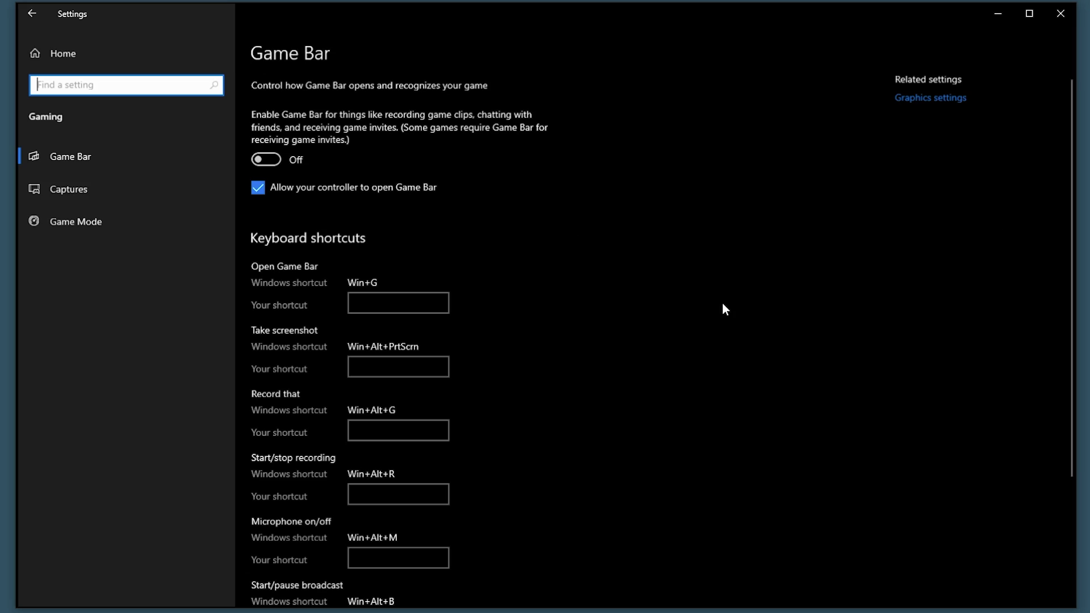
{"action": "left_click", "coordinate": [268, 160]}
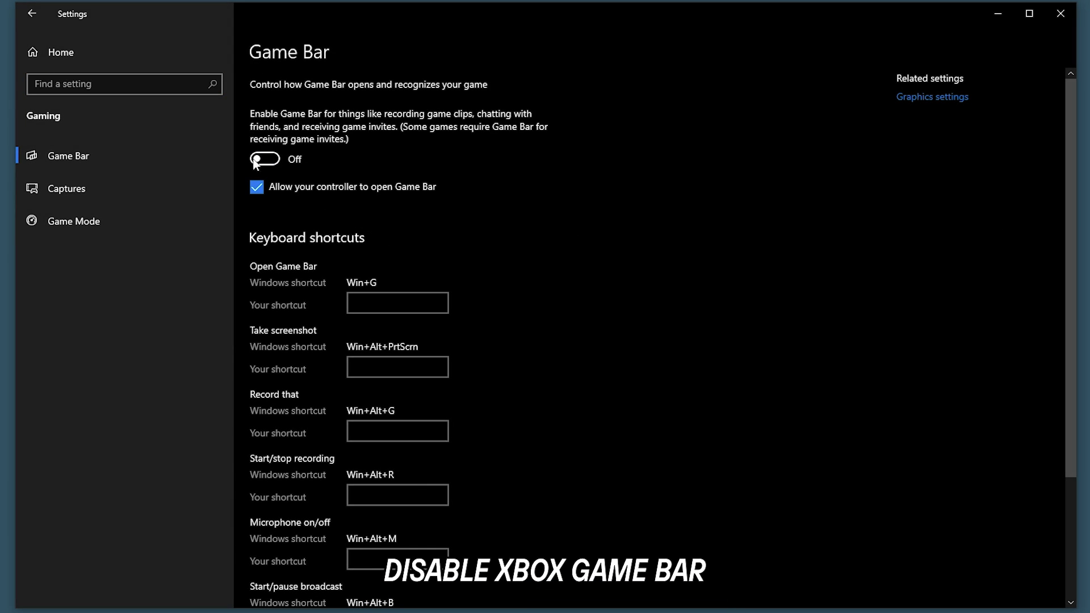
{"action": "left_click", "coordinate": [94, 224]}
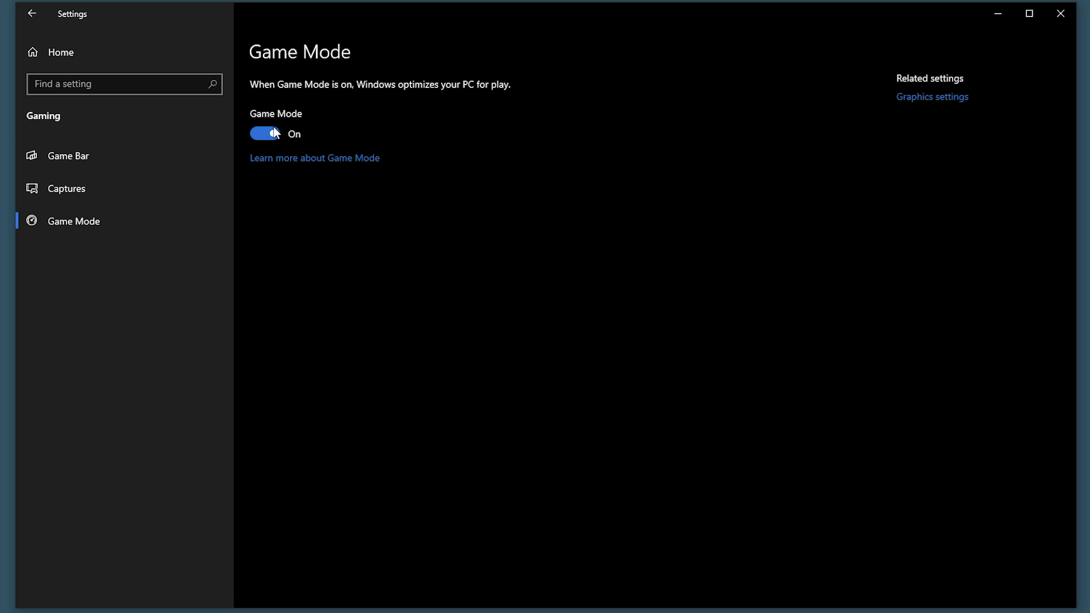
Turn off permission for all apps to run in the background in the Windows privacy settings
{"action": "left_click", "coordinate": [124, 60]}
{"action": "left_click", "coordinate": [332, 376]}
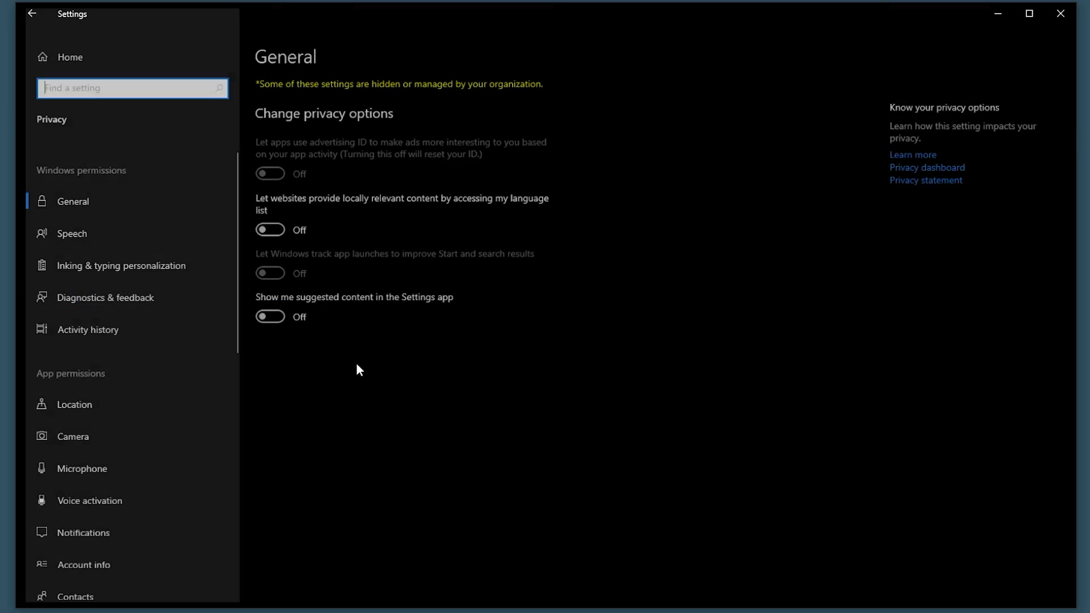
{"action": "left_click_drag", "start_coordinate": [231, 259], "coordinate": [188, 449]}
{"action": "left_click", "coordinate": [64, 465]}
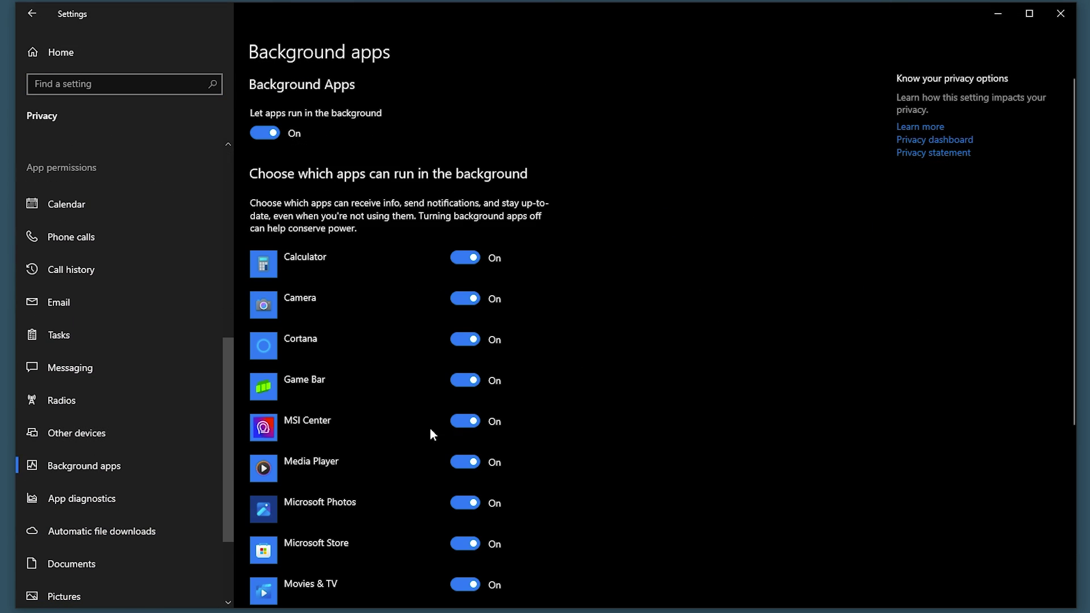
{"action": "scroll", "coordinate": [1075, 352], "scroll_direction": "down", "scroll_amount": 1}
{"action": "left_click_drag", "start_coordinate": [1075, 352], "coordinate": [1079, 312]}
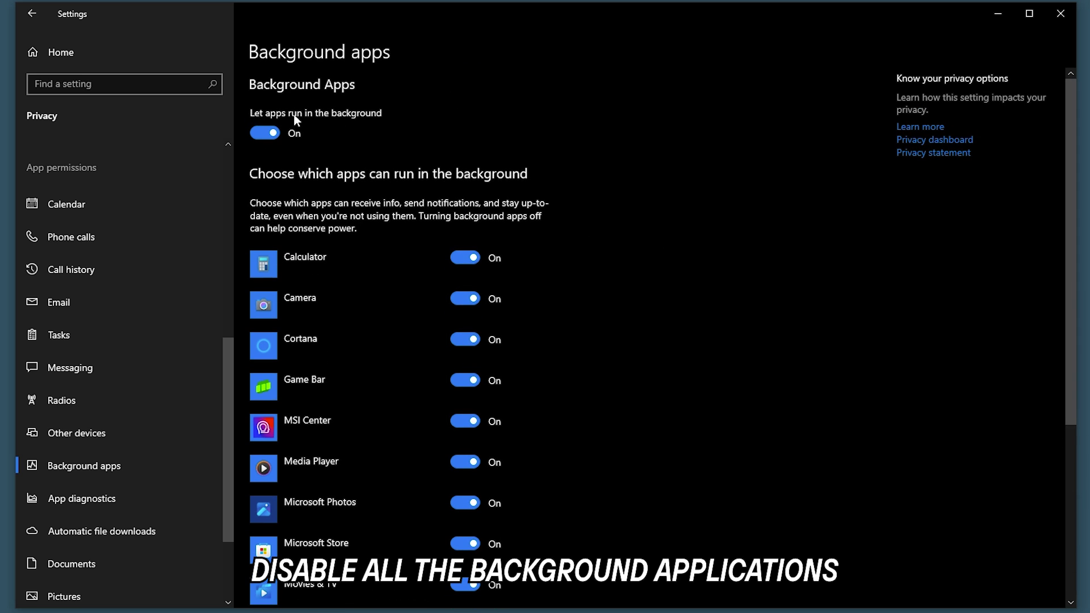
{"action": "left_click", "coordinate": [272, 135]}
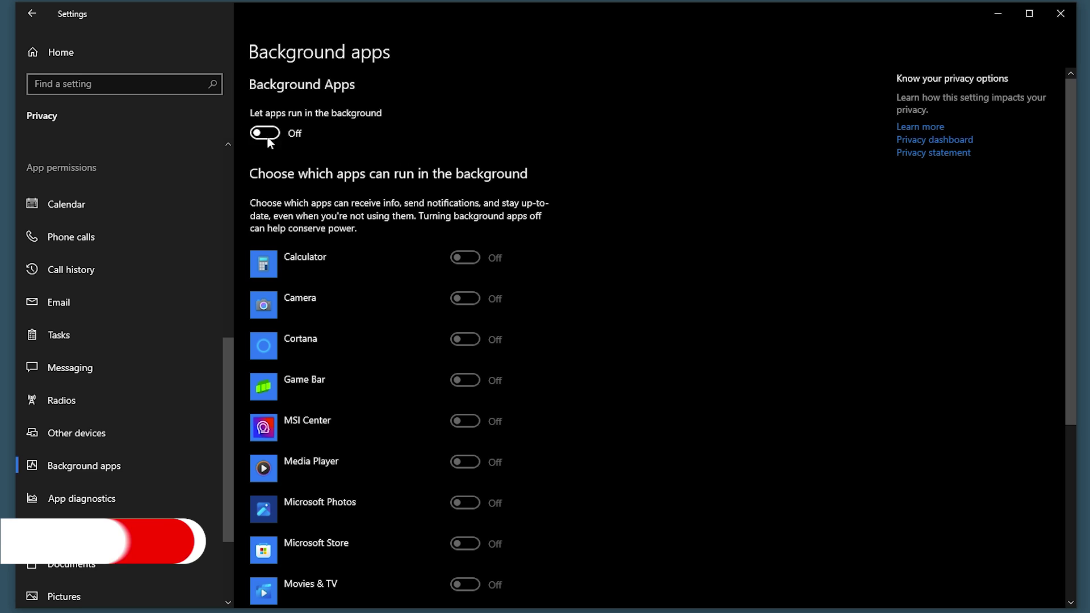
Set the monitor's screen refresh rate to 144 Hertz through the display adapter properties for Display 1, and close Windows Settings
{"action": "left_click", "coordinate": [80, 47]}
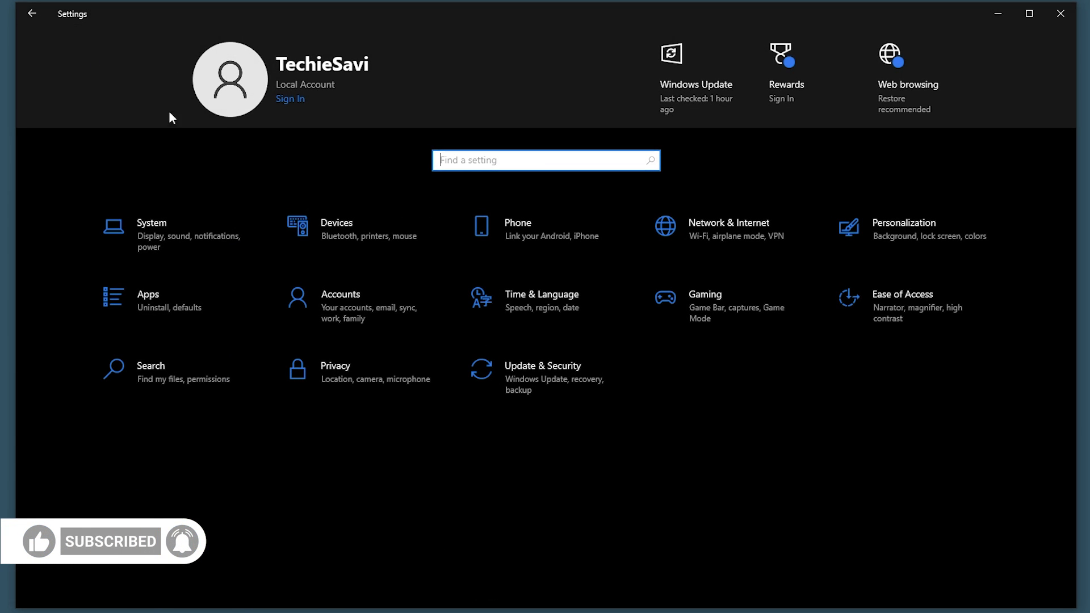
{"action": "left_click", "coordinate": [183, 233]}
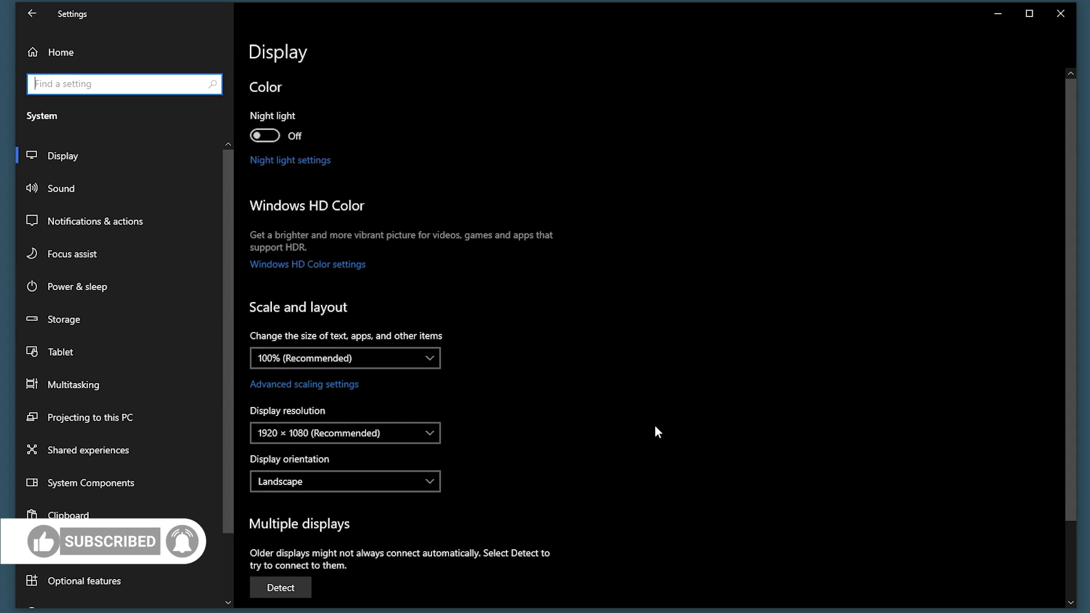
{"action": "scroll", "coordinate": [656, 429], "scroll_direction": "down", "scroll_amount": 2}
{"action": "left_click", "coordinate": [312, 519]}
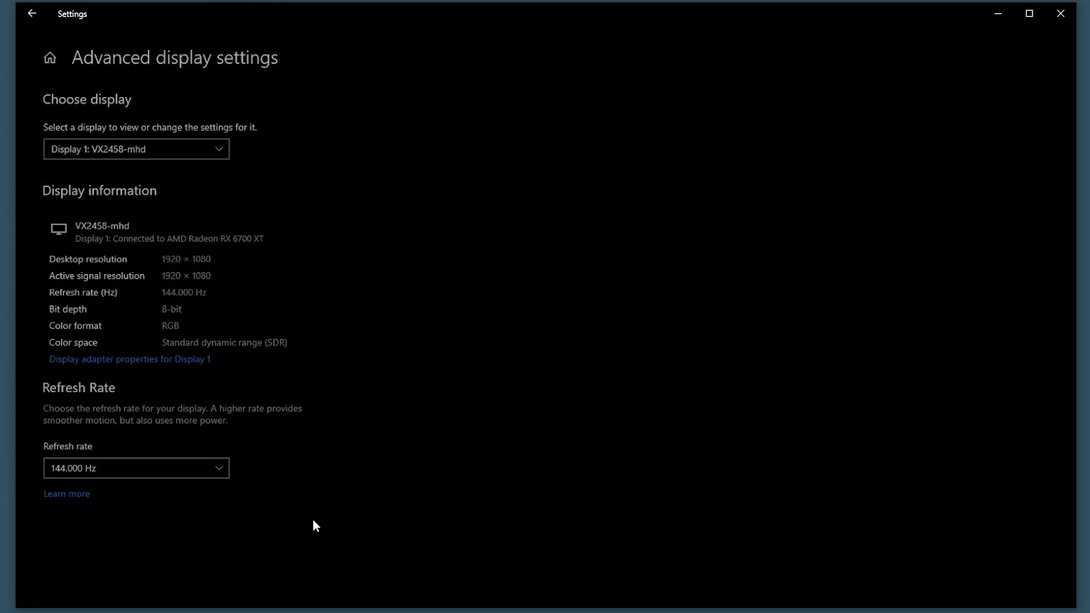
{"action": "left_click", "coordinate": [125, 362]}
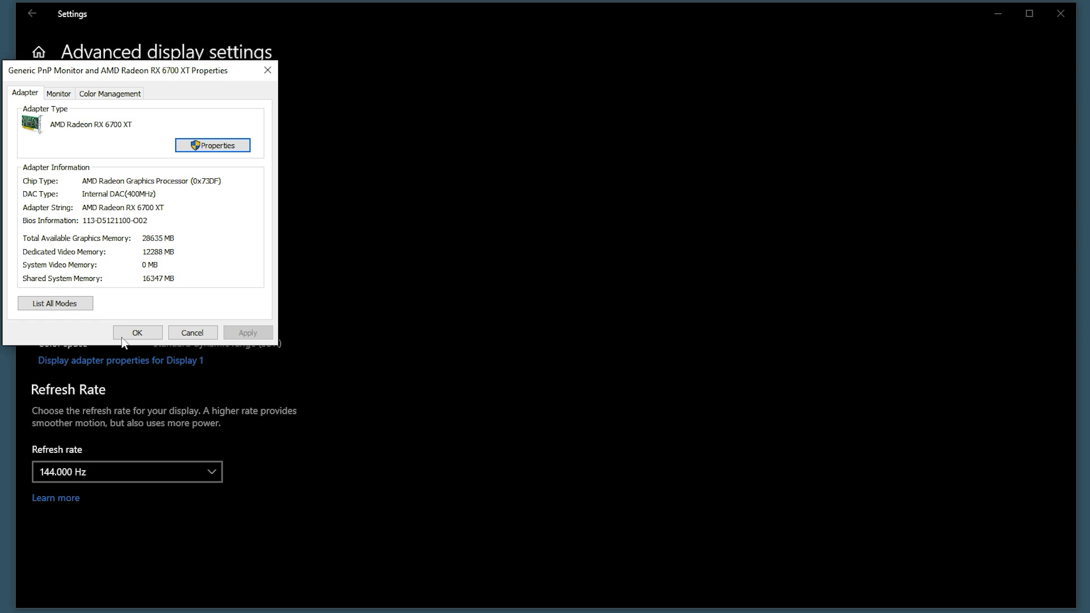
{"action": "left_click", "coordinate": [57, 94]}
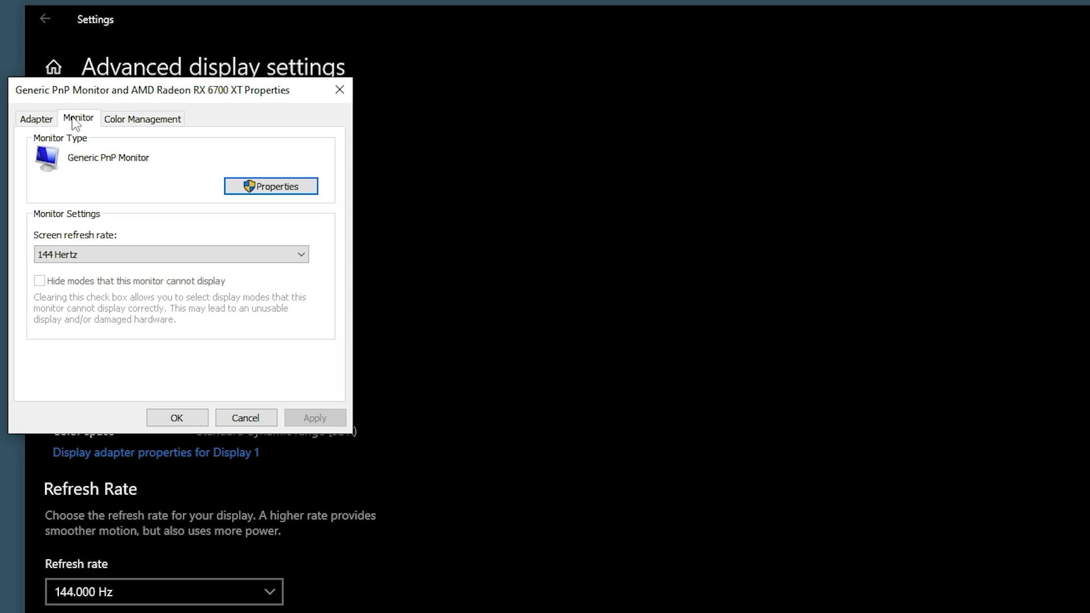
{"action": "left_click", "coordinate": [63, 201]}
{"action": "left_click", "coordinate": [40, 392]}
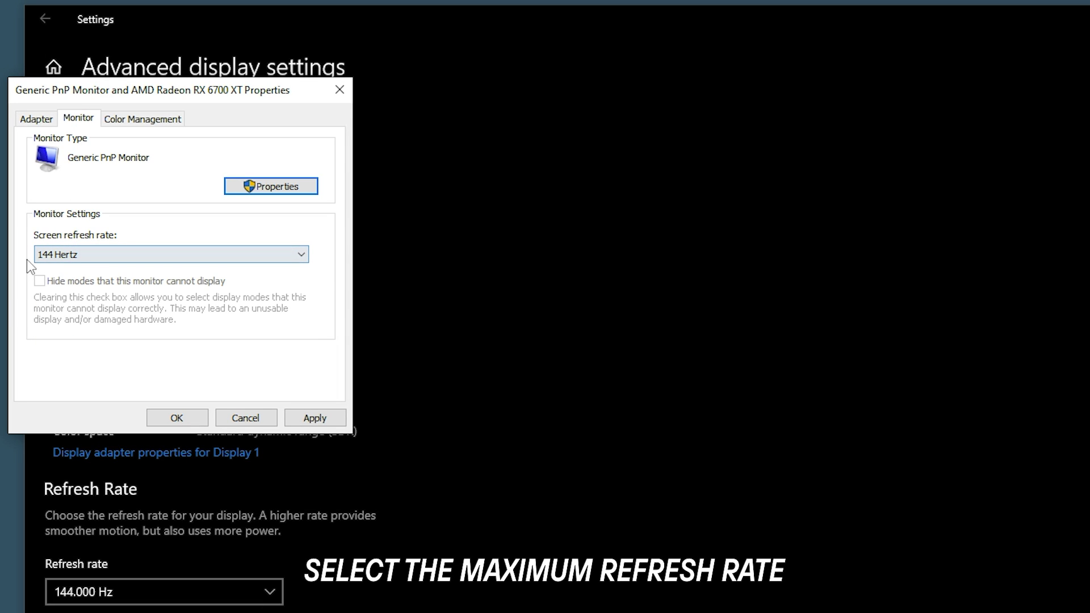
{"action": "left_click", "coordinate": [196, 417]}
{"action": "left_click", "coordinate": [53, 66]}
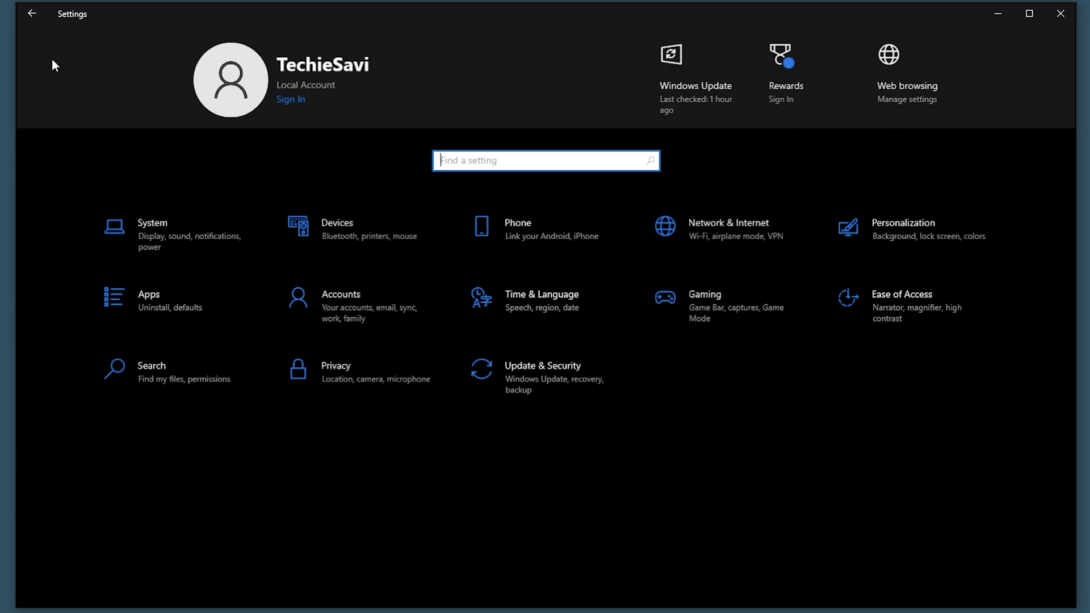
{"action": "left_click", "coordinate": [1060, 13]}
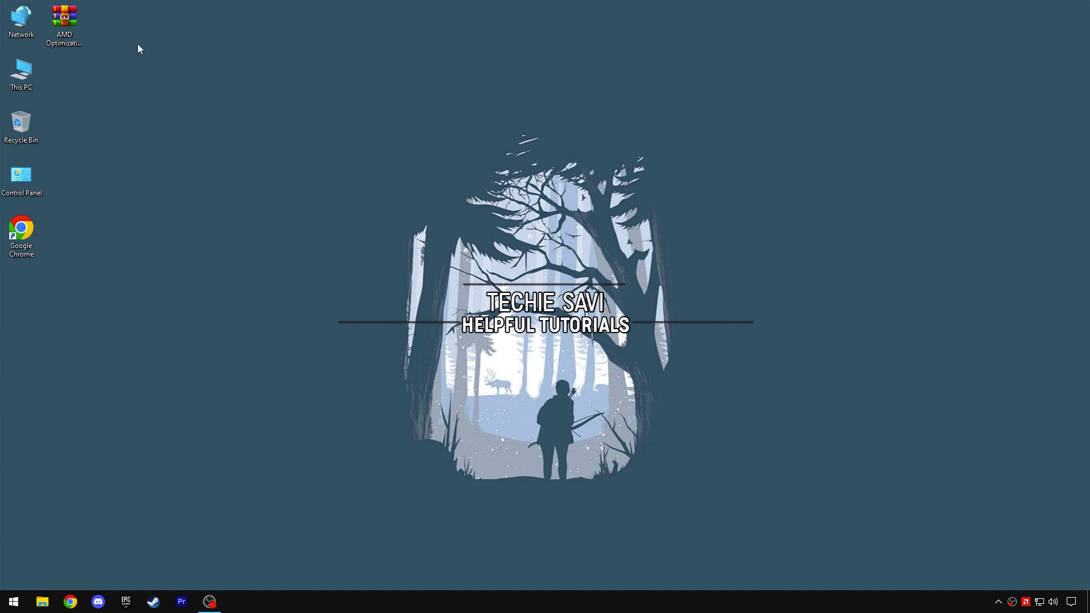
Extract the AMD Optimization PACK folder from its RAR archive onto the desktop and close WinRAR
{"action": "left_click_drag", "start_coordinate": [72, 16], "coordinate": [413, 180]}
{"action": "left_click_drag", "start_coordinate": [471, 152], "coordinate": [467, 159]}
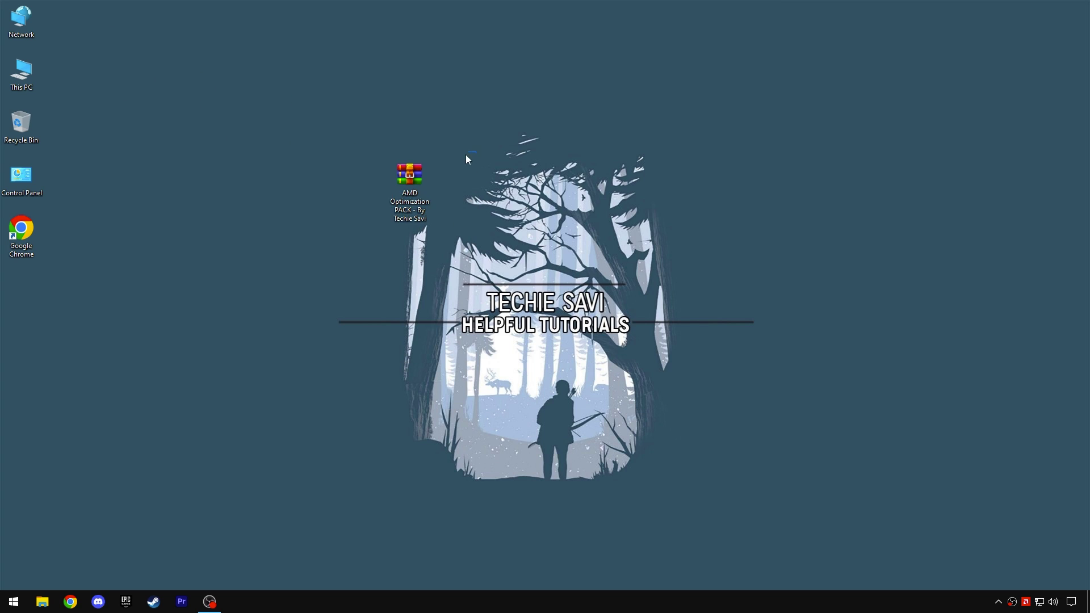
{"action": "right_click", "coordinate": [409, 197]}
{"action": "left_click", "coordinate": [440, 206]}
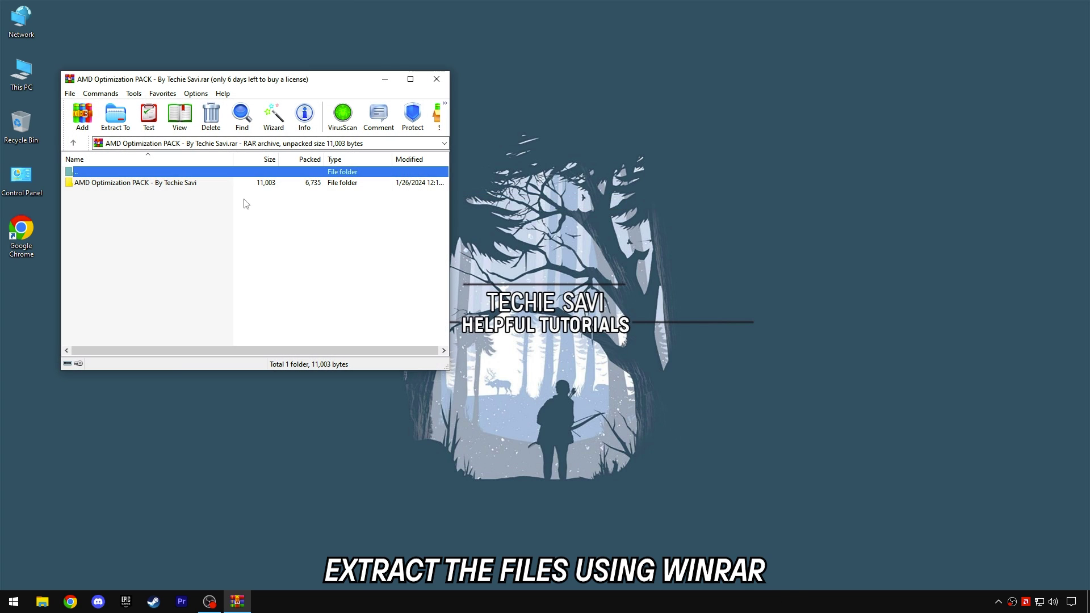
{"action": "left_click", "coordinate": [160, 184]}
{"action": "left_click_drag", "start_coordinate": [485, 230], "coordinate": [487, 230]}
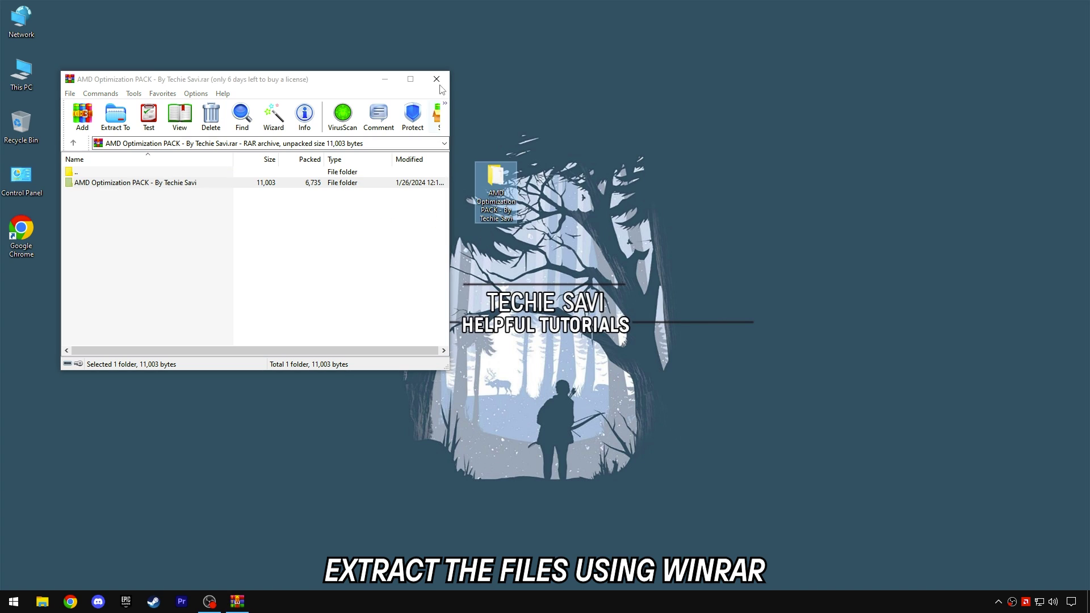
{"action": "left_click", "coordinate": [437, 79]}
Open the extracted AMD Optimization PACK folder and launch the Restore point shortcut in "1 Important to Make A Restore Point"
{"action": "left_click_drag", "start_coordinate": [250, 214], "coordinate": [340, 283]}
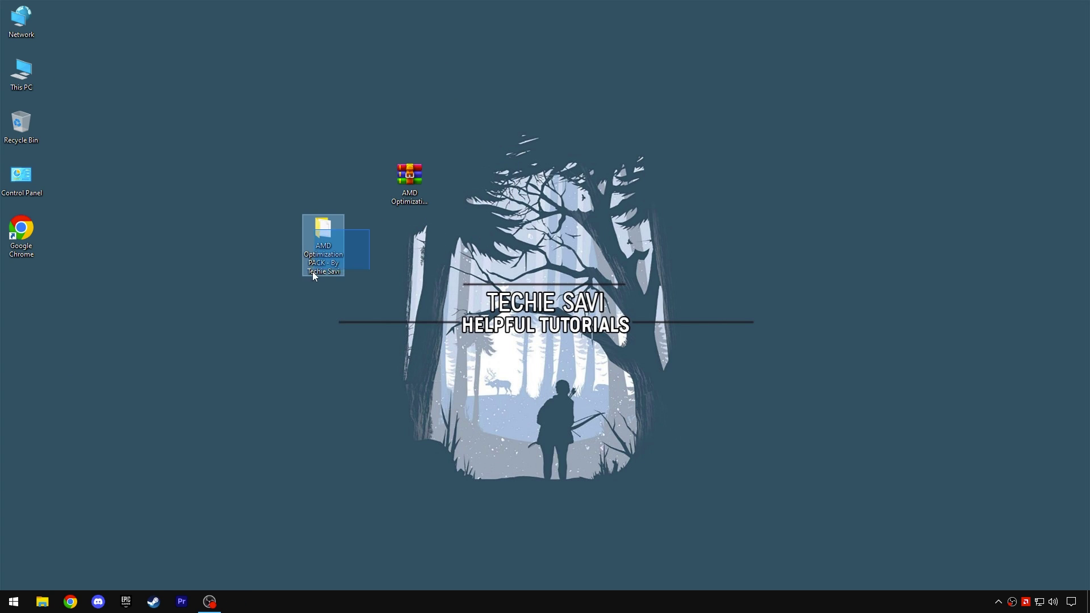
{"action": "right_click", "coordinate": [330, 245]}
{"action": "left_click", "coordinate": [355, 250]}
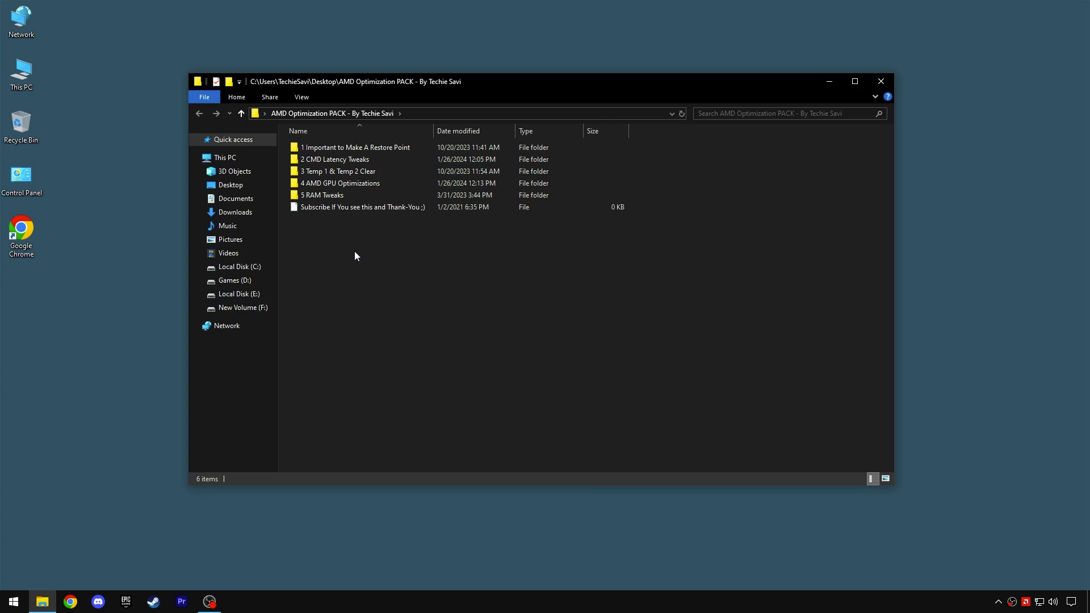
{"action": "double_click", "coordinate": [342, 147]}
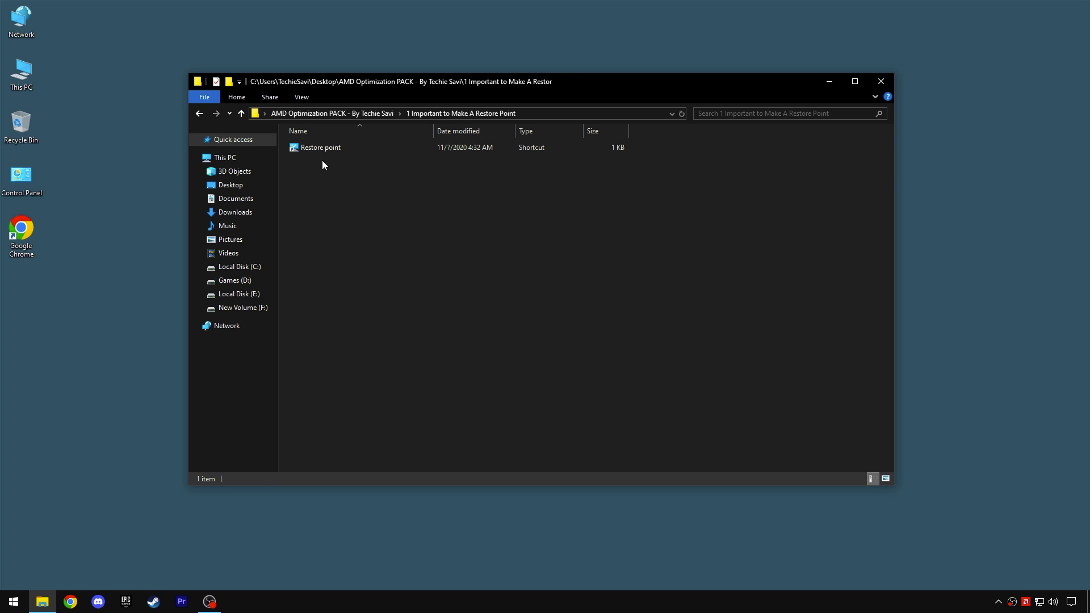
{"action": "right_click", "coordinate": [312, 146]}
{"action": "left_click", "coordinate": [316, 153]}
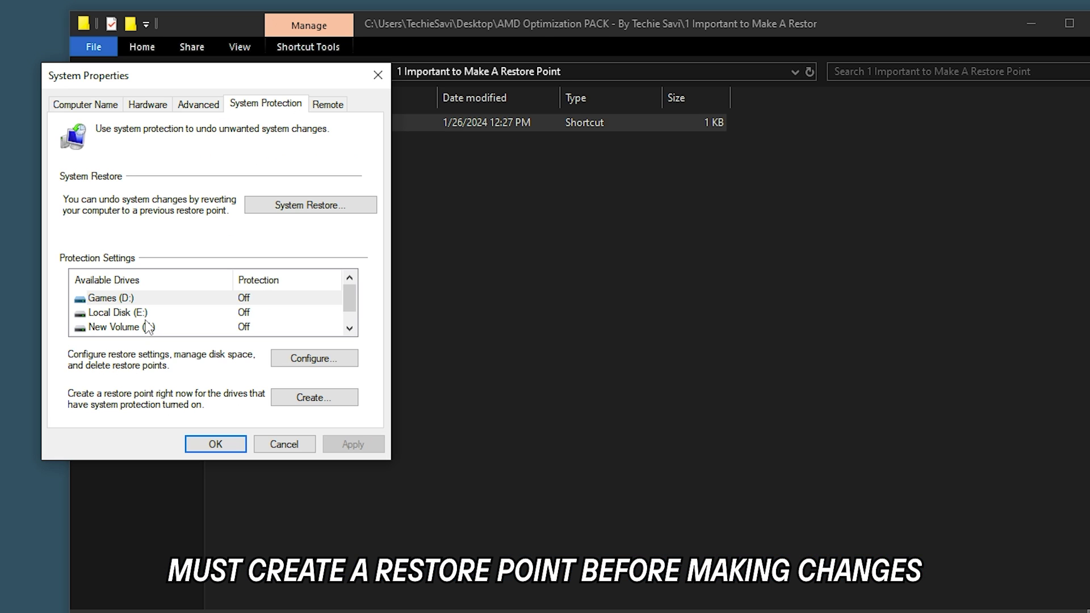
Delete all existing restore points for Local Disk (C:) in its system protection settings, and close those settings
{"action": "left_click", "coordinate": [148, 327]}
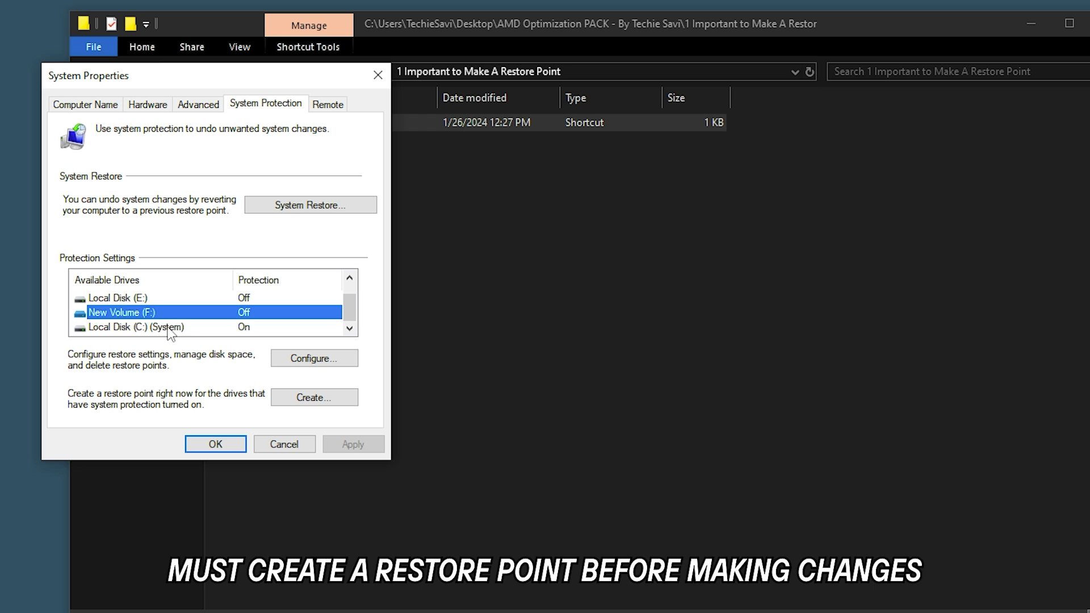
{"action": "left_click", "coordinate": [173, 329]}
{"action": "left_click", "coordinate": [310, 359]}
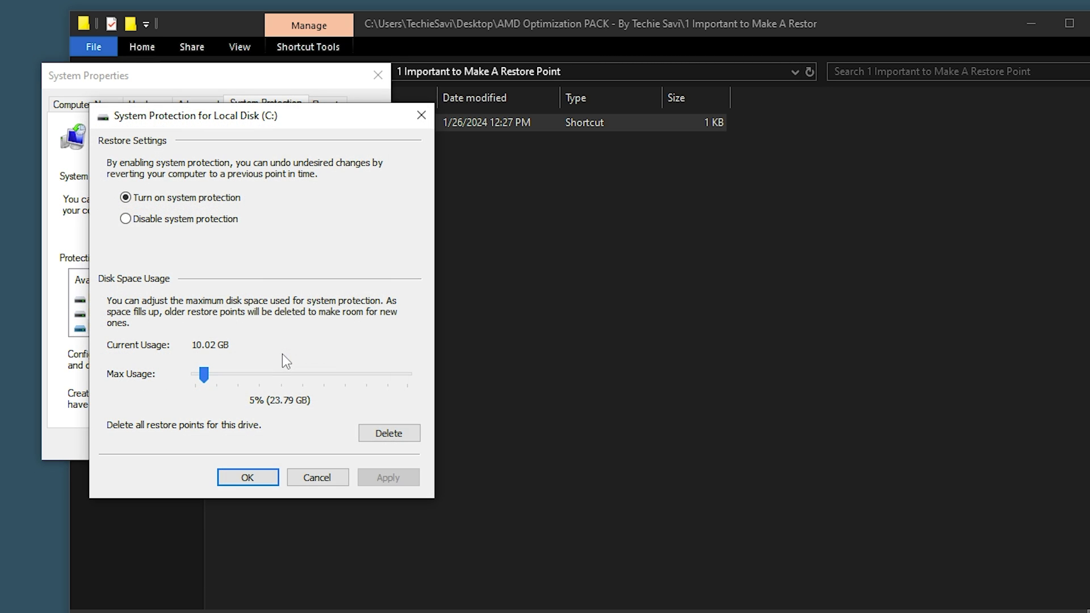
{"action": "left_click", "coordinate": [388, 433]}
{"action": "left_click", "coordinate": [346, 335]}
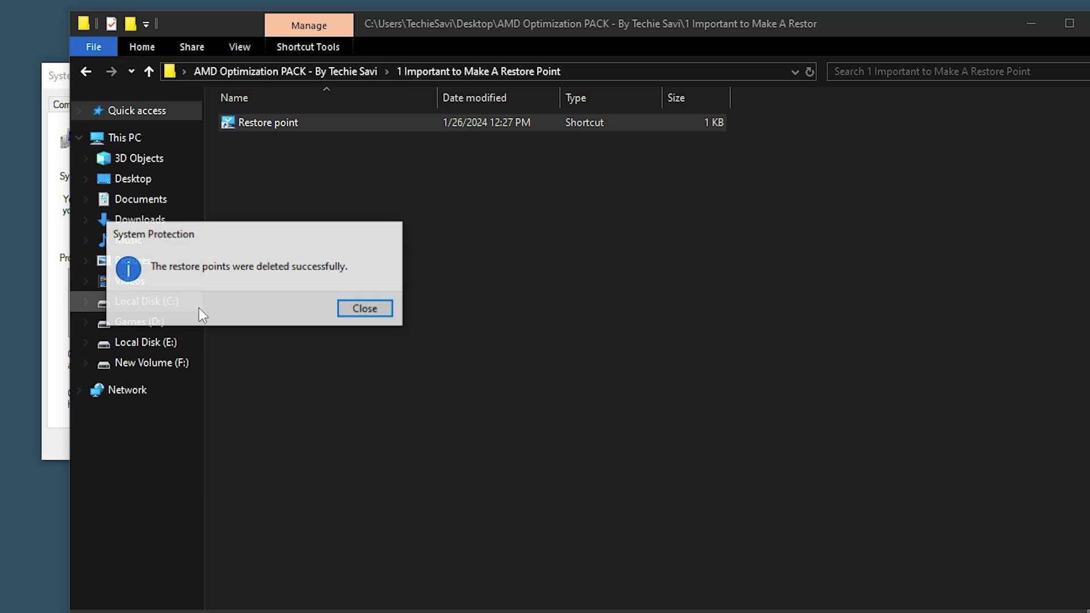
{"action": "key", "text": "Return"}
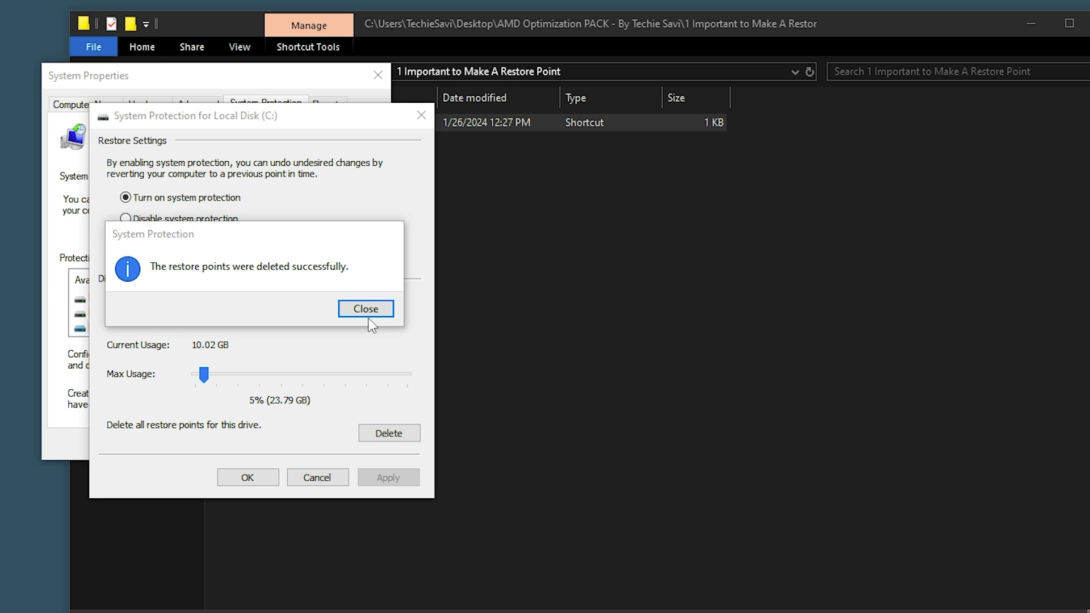
{"action": "left_click", "coordinate": [366, 309]}
{"action": "mouse_move", "coordinate": [209, 379]}
{"action": "left_mouse_down"}
{"action": "mouse_move", "coordinate": [188, 373]}
{"action": "mouse_move", "coordinate": [207, 391]}
{"action": "left_mouse_up"}
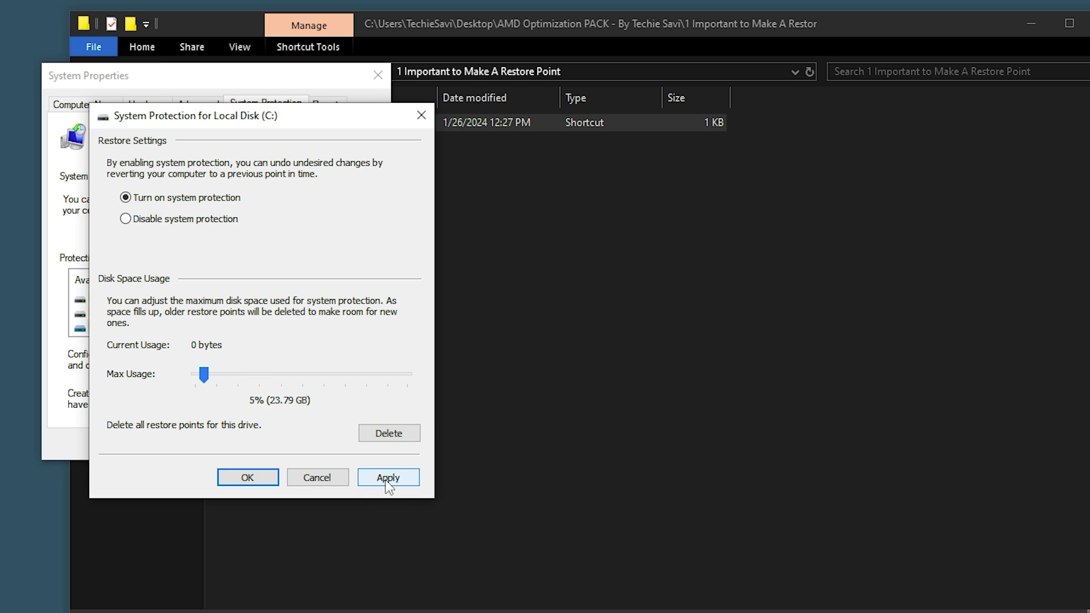
{"action": "left_click", "coordinate": [277, 479]}
Create a restore point described as "Restore!" and close System Properties
{"action": "left_click", "coordinate": [307, 399]}
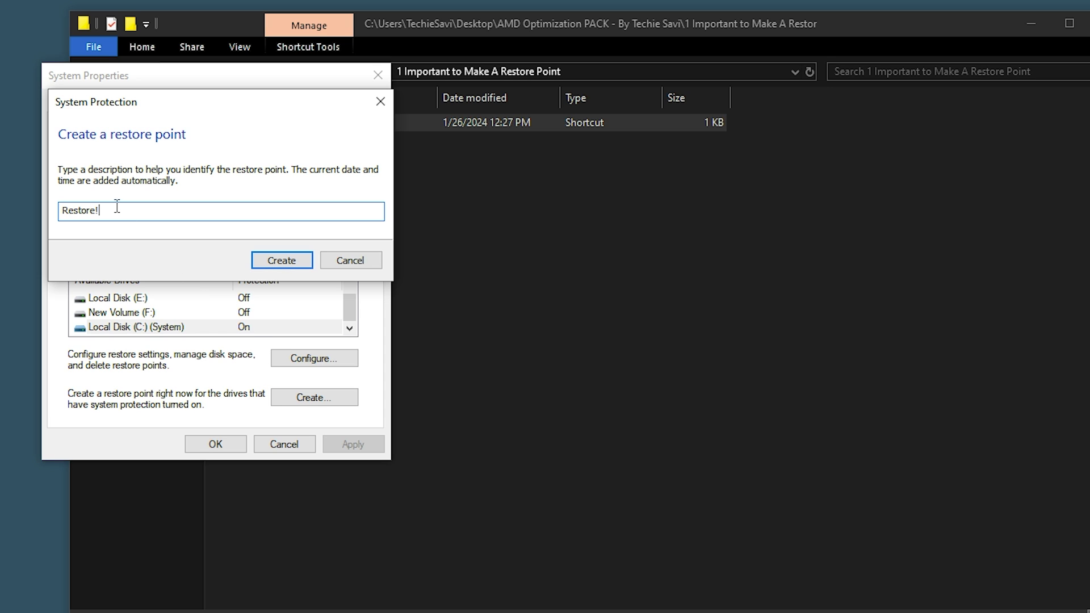
{"action": "left_click", "coordinate": [286, 266]}
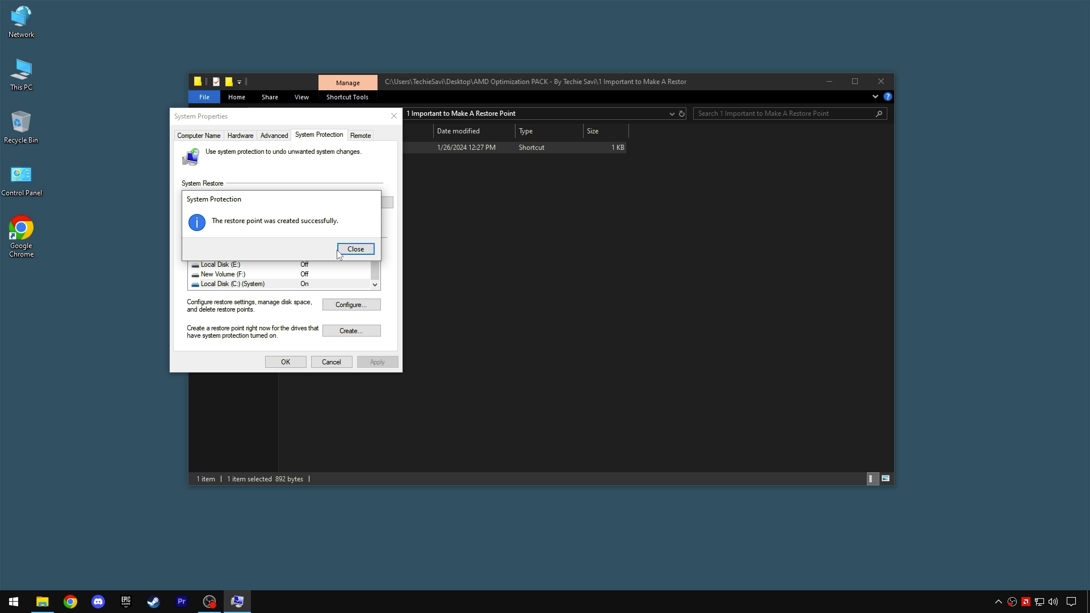
{"action": "left_click", "coordinate": [321, 274]}
{"action": "left_click", "coordinate": [215, 444]}
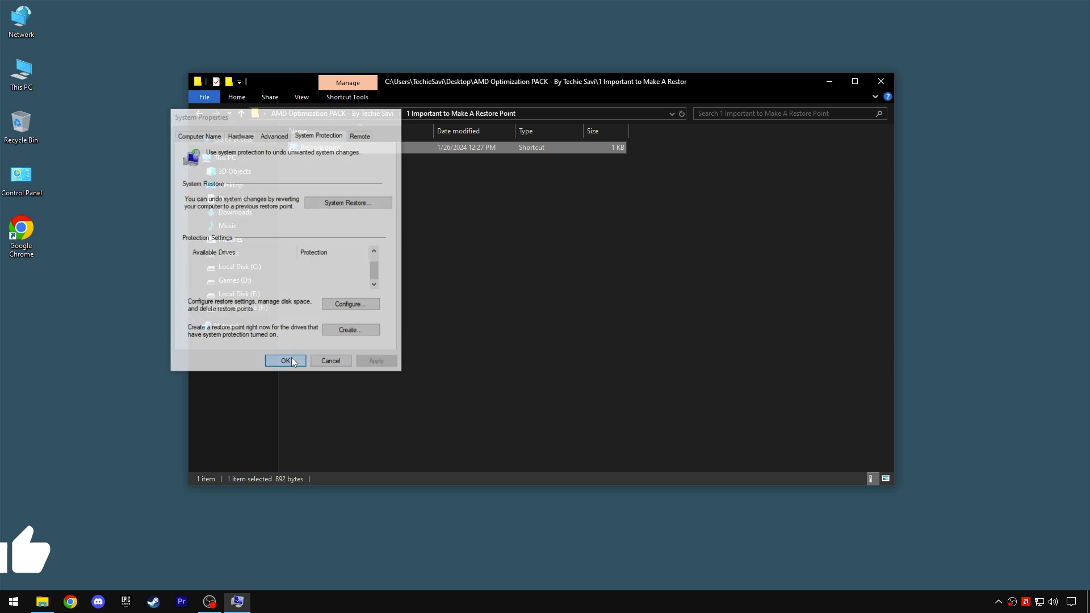
Run the BCD Tweaks script from the "2 CMD Latency Tweaks" folder of the optimization pack, and close its console window
{"action": "left_click", "coordinate": [369, 114]}
{"action": "double_click", "coordinate": [317, 160]}
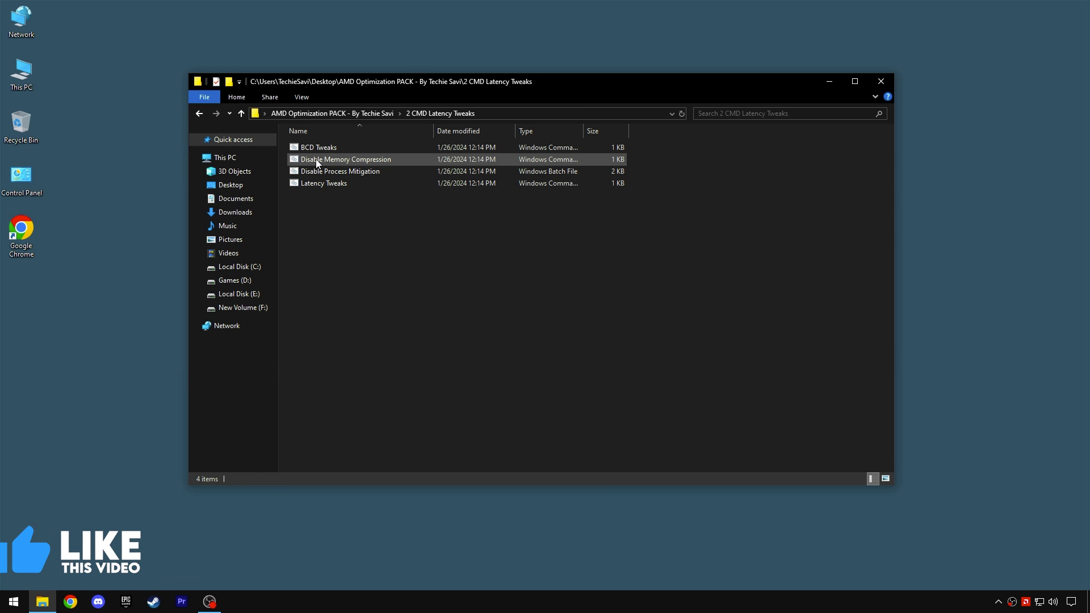
{"action": "right_click", "coordinate": [298, 150]}
{"action": "left_click", "coordinate": [318, 152]}
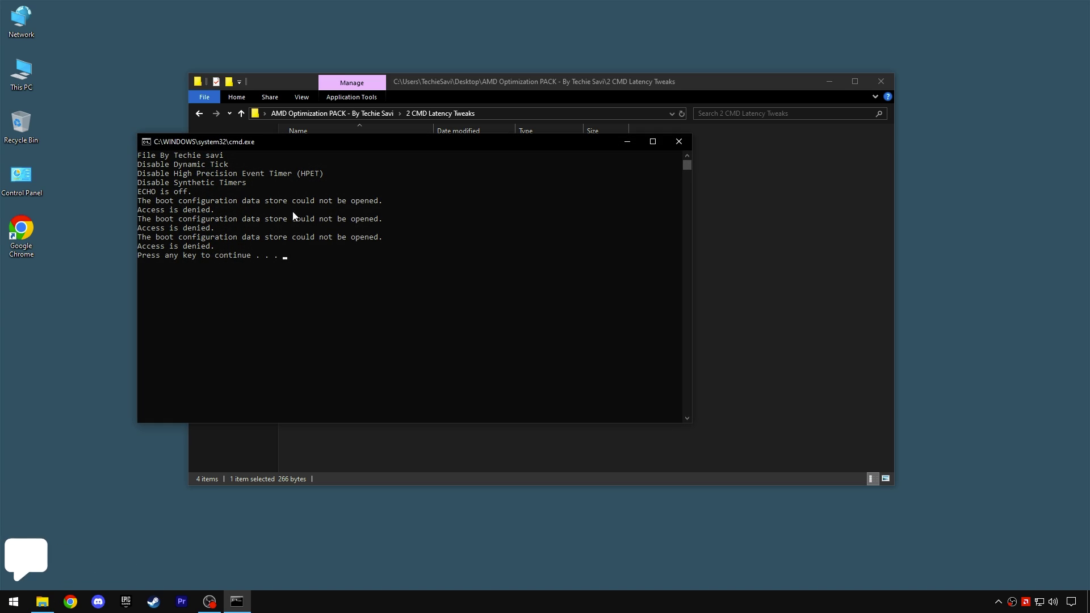
{"action": "left_click", "coordinate": [245, 264]}
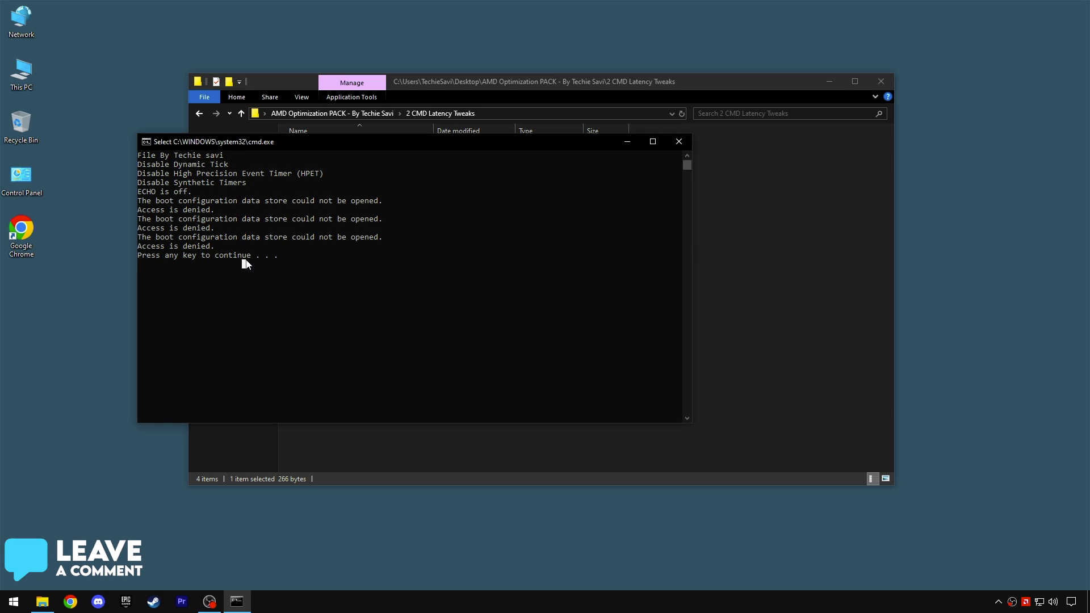
{"action": "left_click", "coordinate": [678, 144]}
Run the Disable Memory Compression, Disable Process Mitigation and Latency Tweaks scripts one by one, closing each console window
{"action": "double_click", "coordinate": [335, 159]}
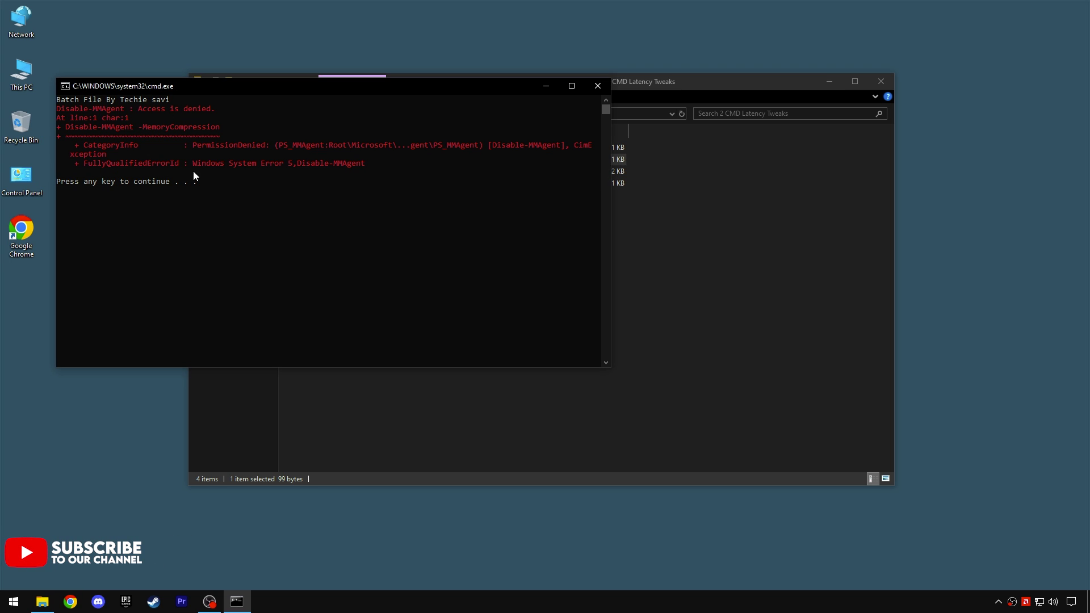
{"action": "left_click", "coordinate": [600, 86]}
{"action": "double_click", "coordinate": [343, 169]}
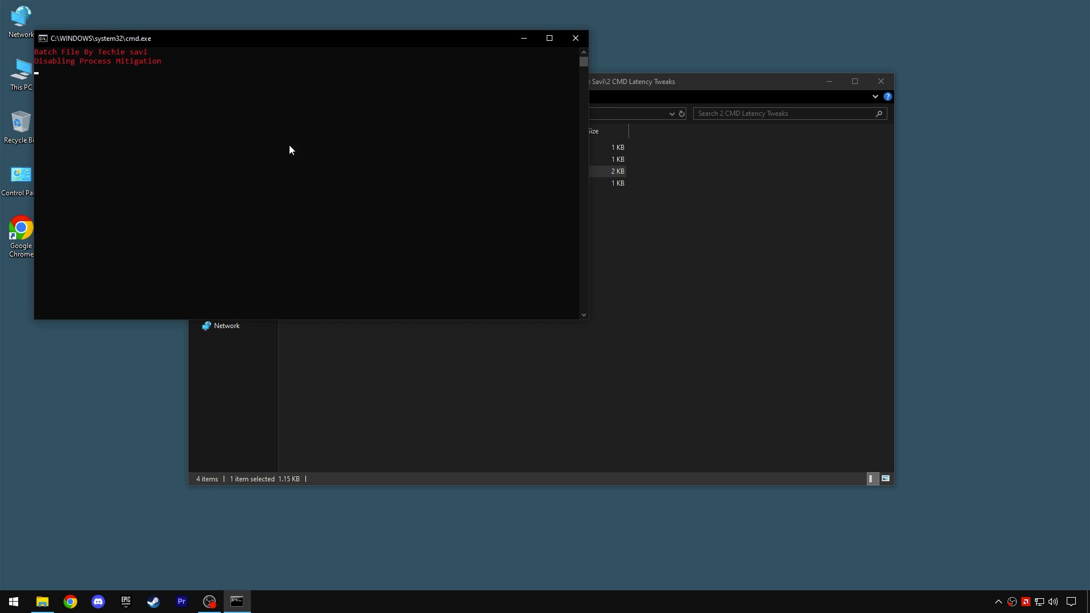
{"action": "left_click_drag", "start_coordinate": [216, 43], "coordinate": [242, 125]}
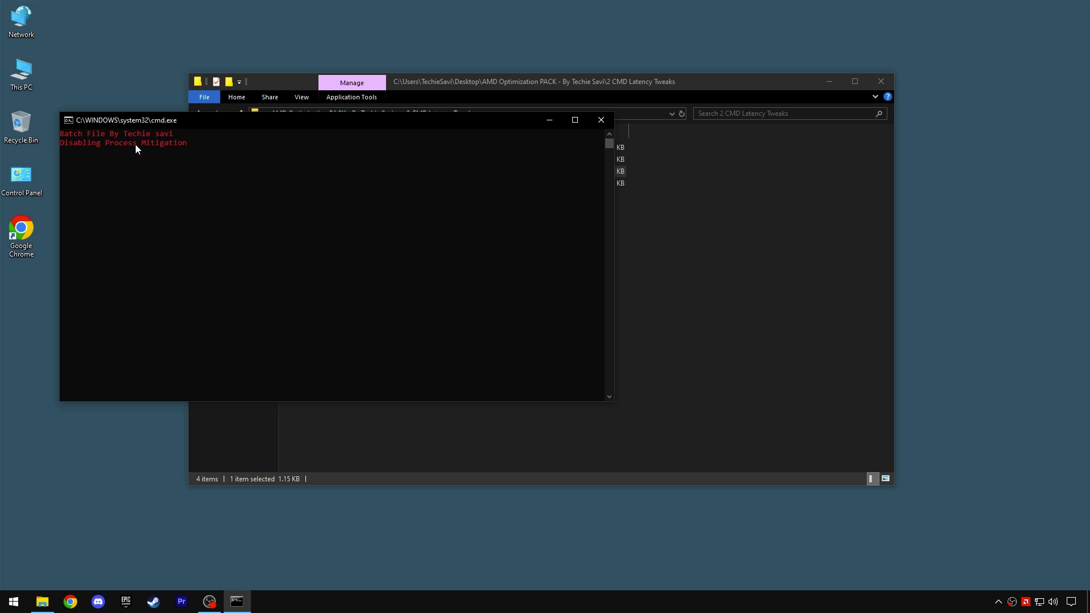
{"action": "left_click", "coordinate": [601, 120]}
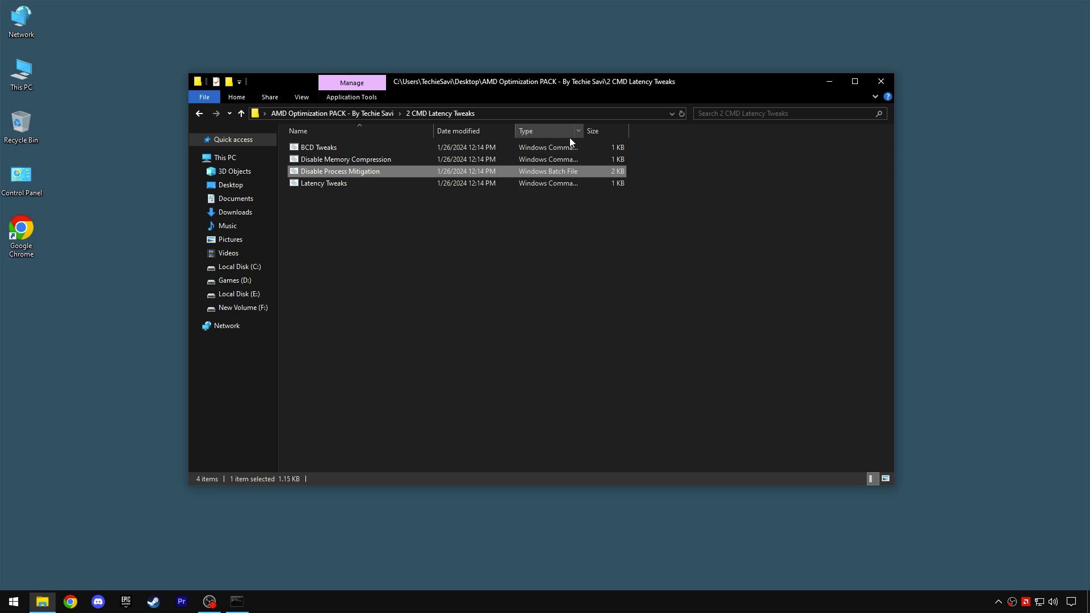
{"action": "double_click", "coordinate": [318, 181]}
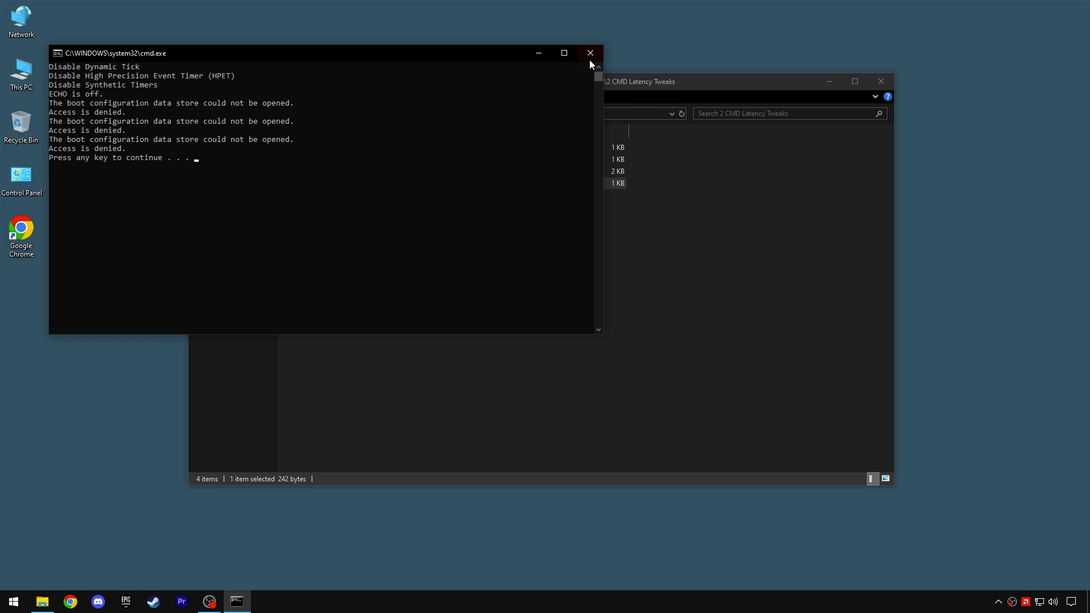
{"action": "left_click", "coordinate": [590, 57]}
Delete all files in the Windows Temp folder, reached through the Temp 1 shortcut in "3 Temp 1 & Temp 2 Clear"
{"action": "left_click", "coordinate": [326, 114]}
{"action": "double_click", "coordinate": [338, 175]}
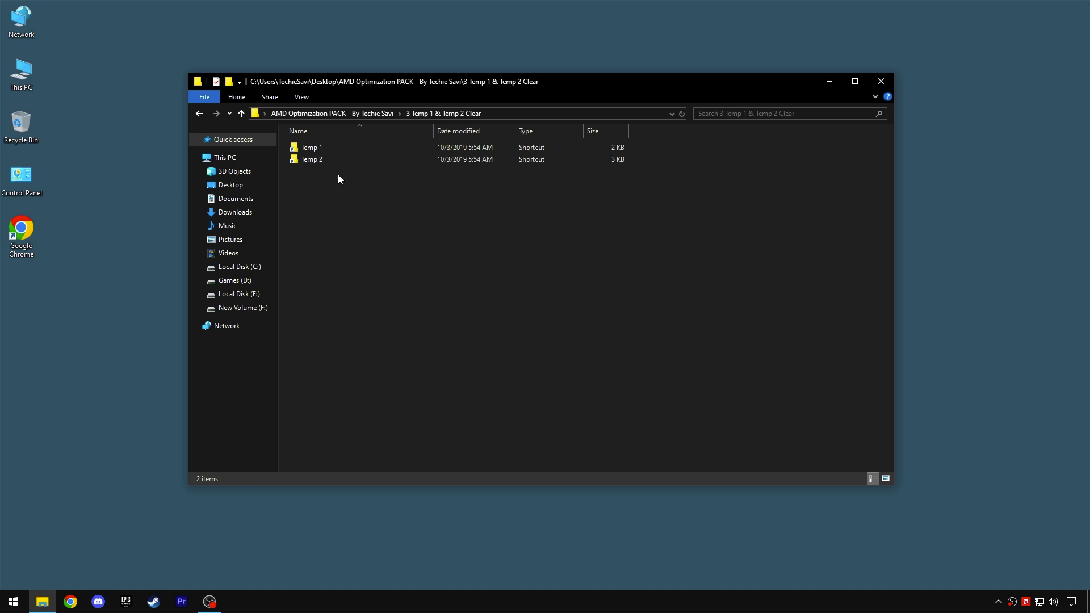
{"action": "double_click", "coordinate": [335, 147]}
{"action": "left_click_drag", "start_coordinate": [335, 255], "coordinate": [369, 145]}
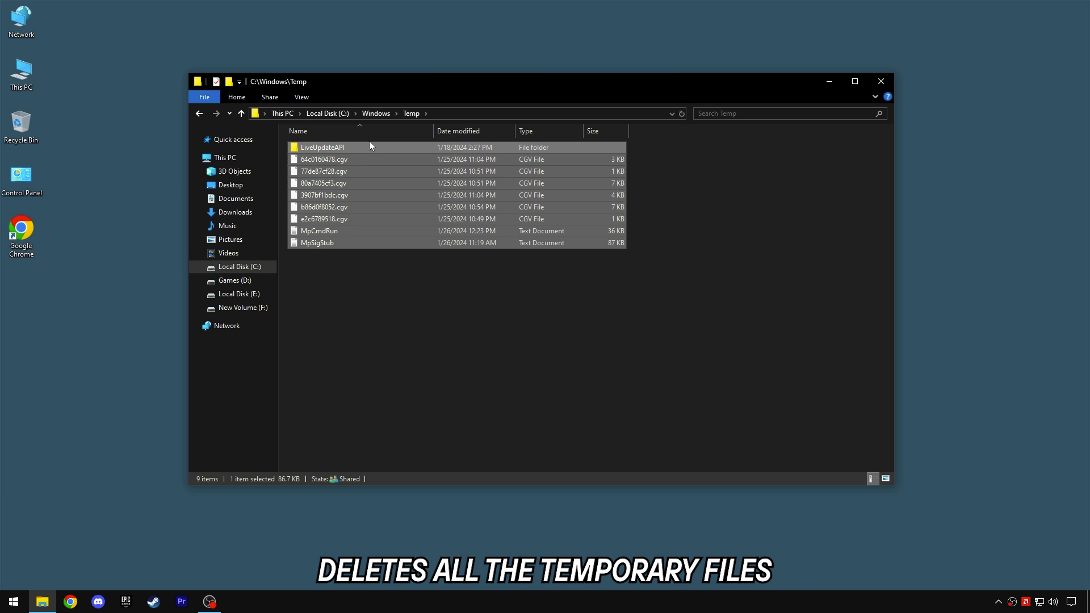
{"action": "right_click", "coordinate": [350, 199]}
{"action": "left_click", "coordinate": [385, 377]}
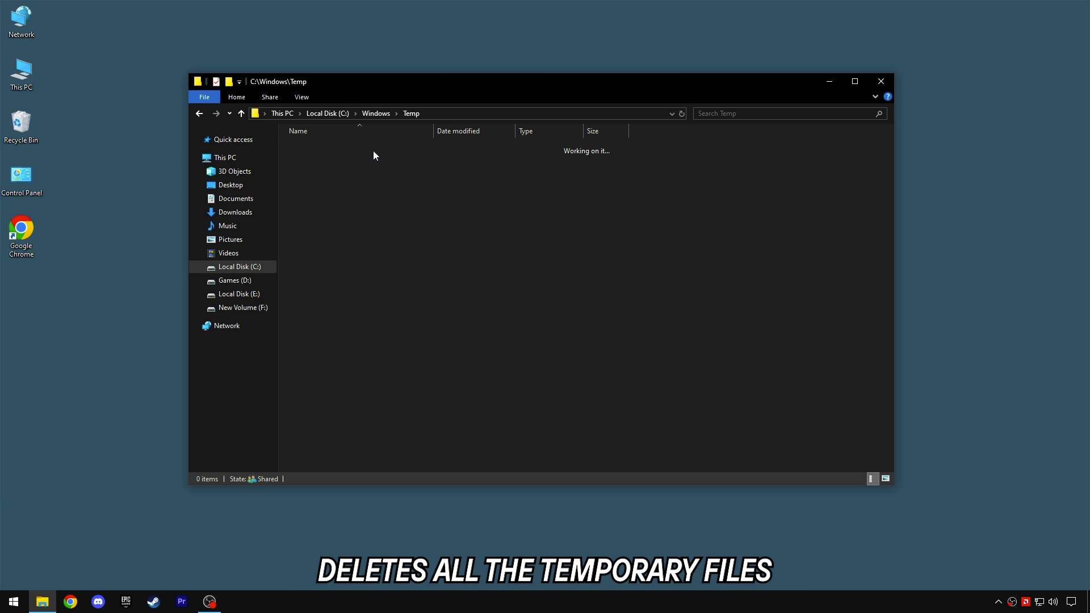
Delete everything in the user's AppData\Local\Temp folder, reached through the Temp 2 shortcut
{"action": "left_click", "coordinate": [198, 114]}
{"action": "double_click", "coordinate": [310, 161]}
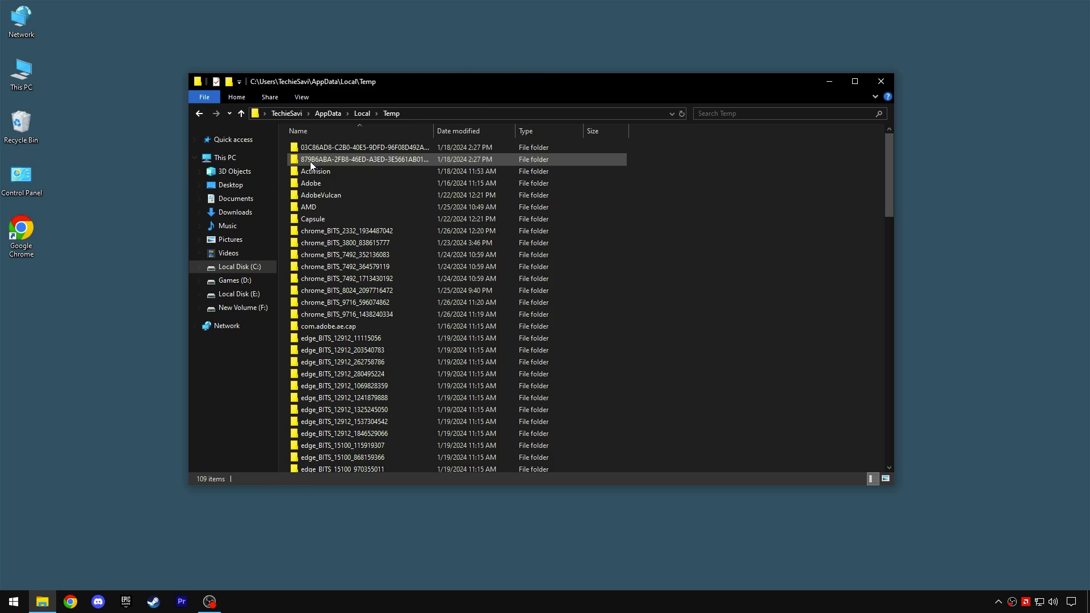
{"action": "left_click_drag", "start_coordinate": [888, 196], "coordinate": [864, 181]}
{"action": "key", "text": "ctrl+a"}
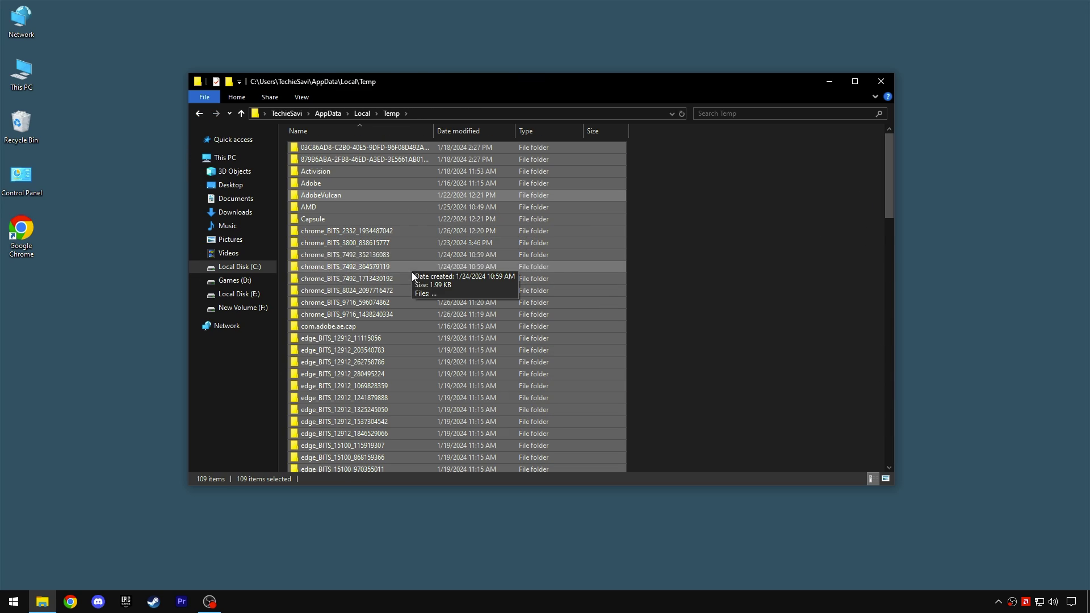
{"action": "right_click", "coordinate": [414, 219]}
{"action": "left_click", "coordinate": [430, 409]}
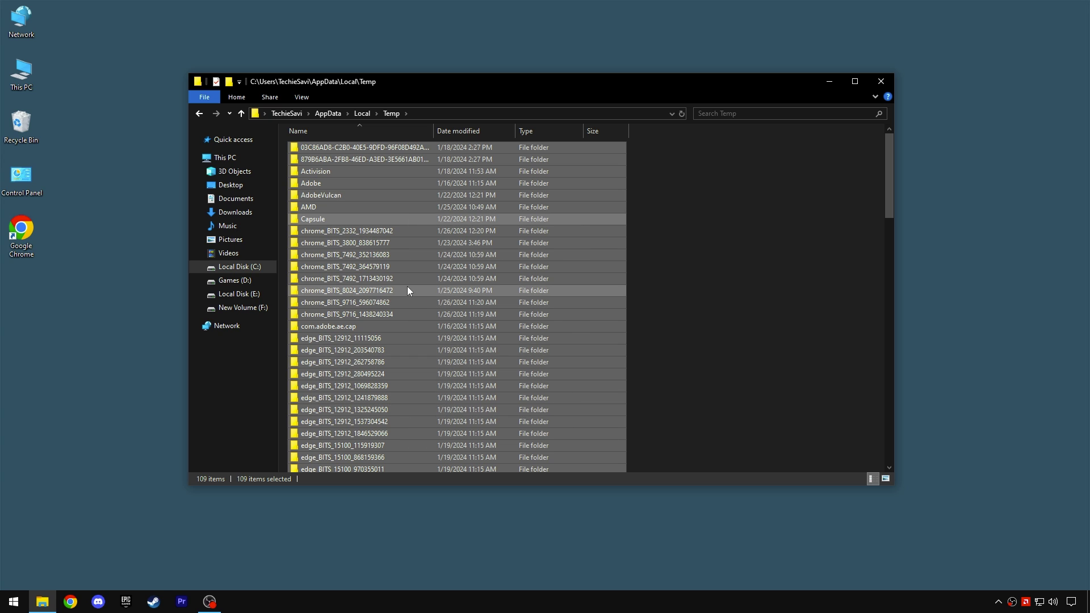
{"action": "left_click", "coordinate": [443, 227]}
{"action": "left_click", "coordinate": [513, 248]}
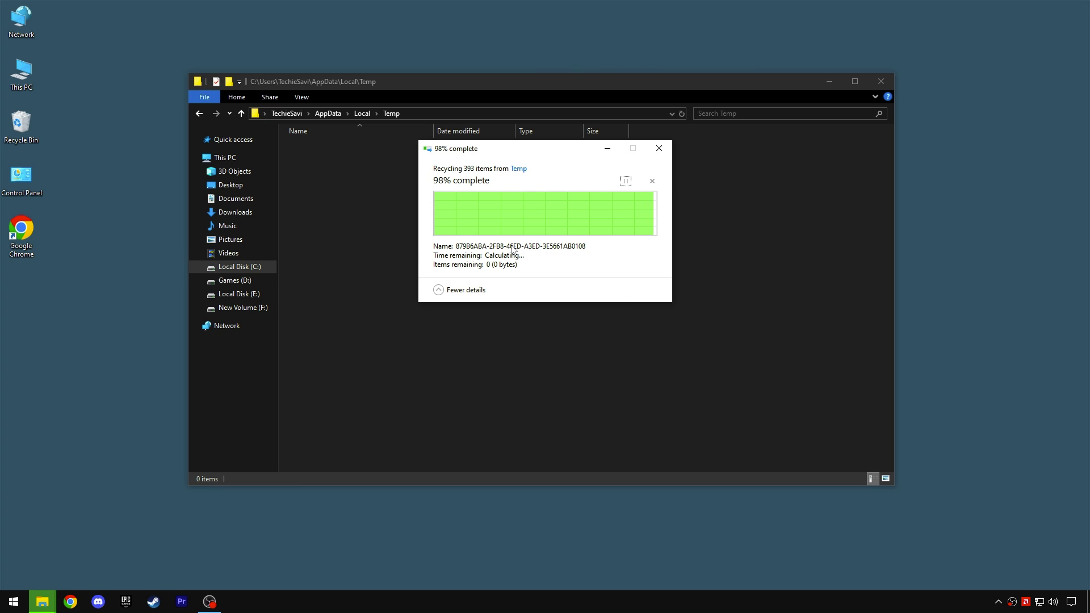
Merge the AMD Best GPU Settings entries from the pack's "4 AMD GPU Optimizations" folder into the registry
{"action": "left_click", "coordinate": [196, 114]}
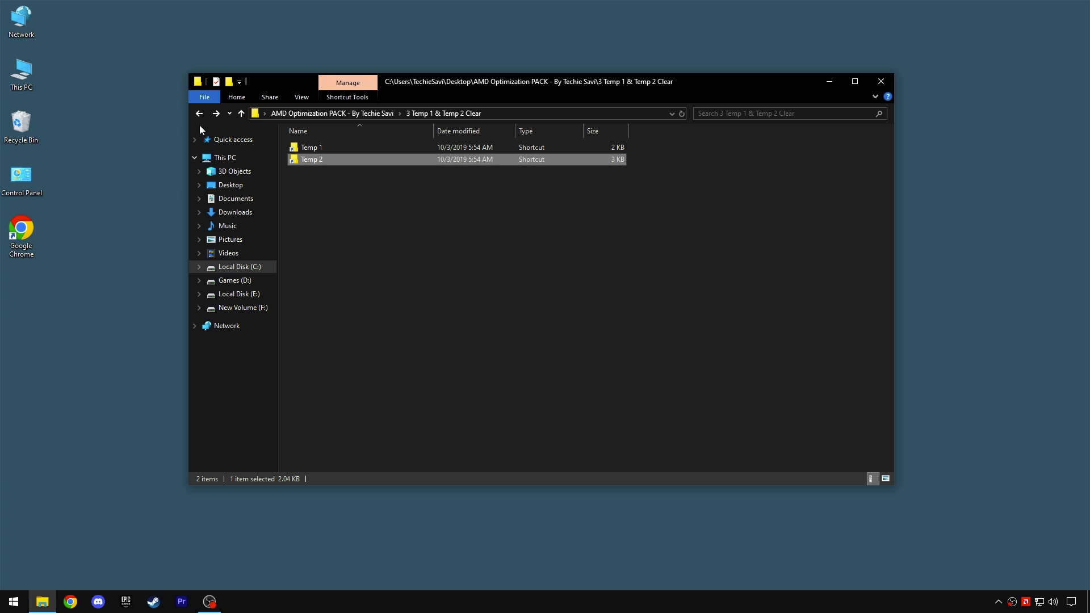
{"action": "left_click", "coordinate": [193, 113]}
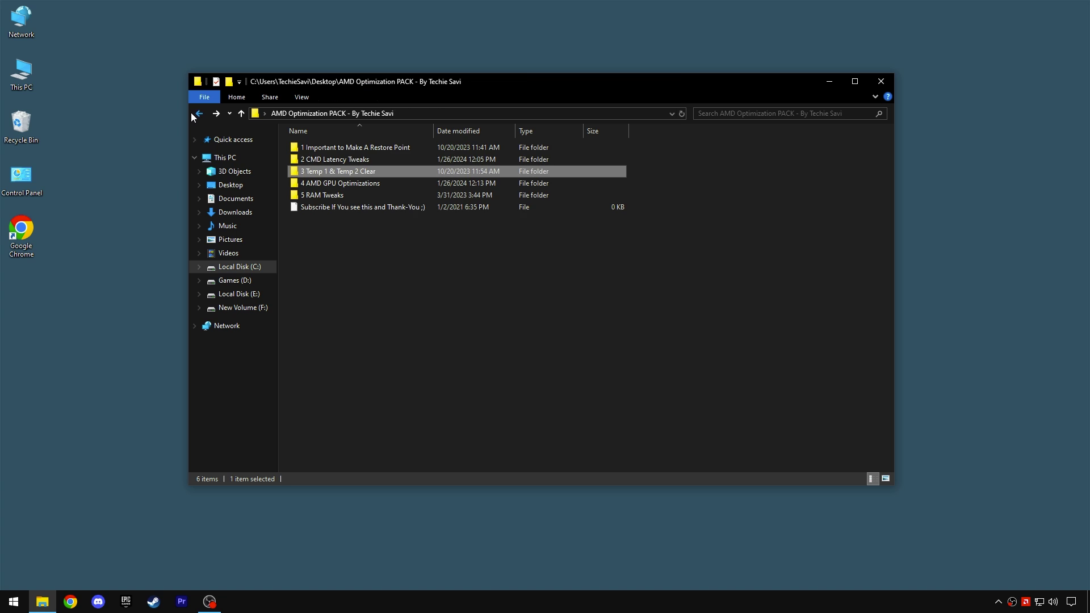
{"action": "double_click", "coordinate": [325, 182]}
{"action": "right_click", "coordinate": [339, 147]}
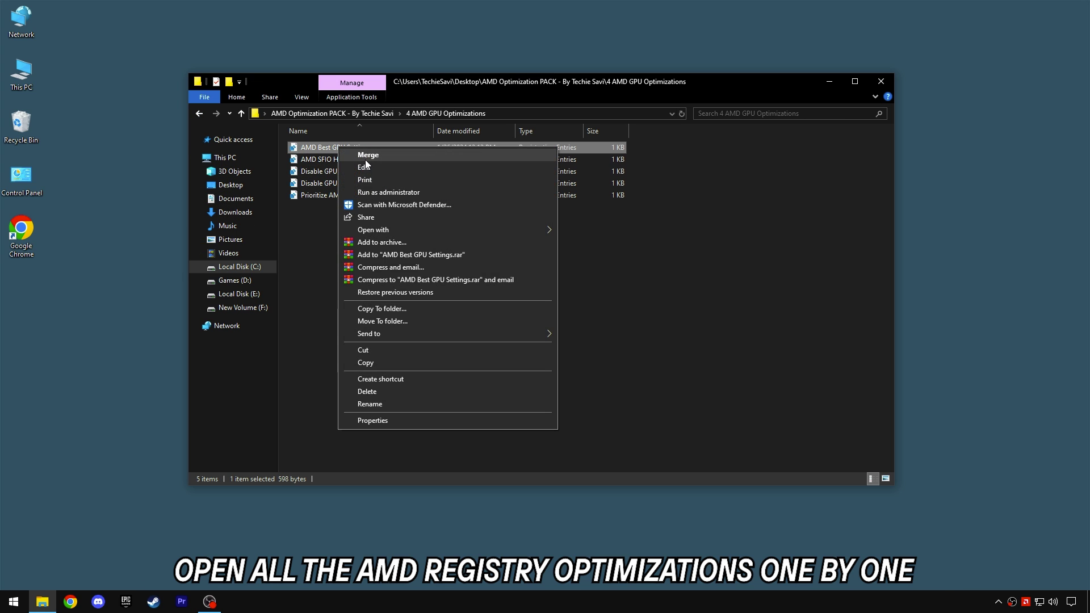
{"action": "left_click", "coordinate": [367, 155]}
{"action": "left_click", "coordinate": [630, 318]}
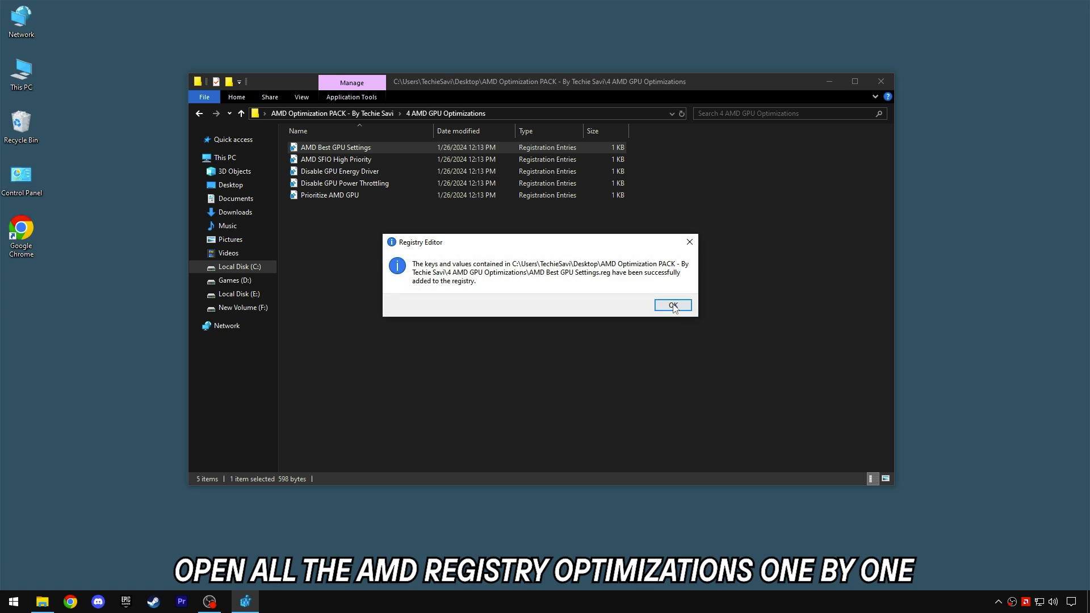
{"action": "left_click", "coordinate": [671, 305]}
Merge the AMD SFIO High Priority and Disable GPU Energy Driver entries into the registry
{"action": "right_click", "coordinate": [341, 159]}
{"action": "left_click", "coordinate": [357, 166]}
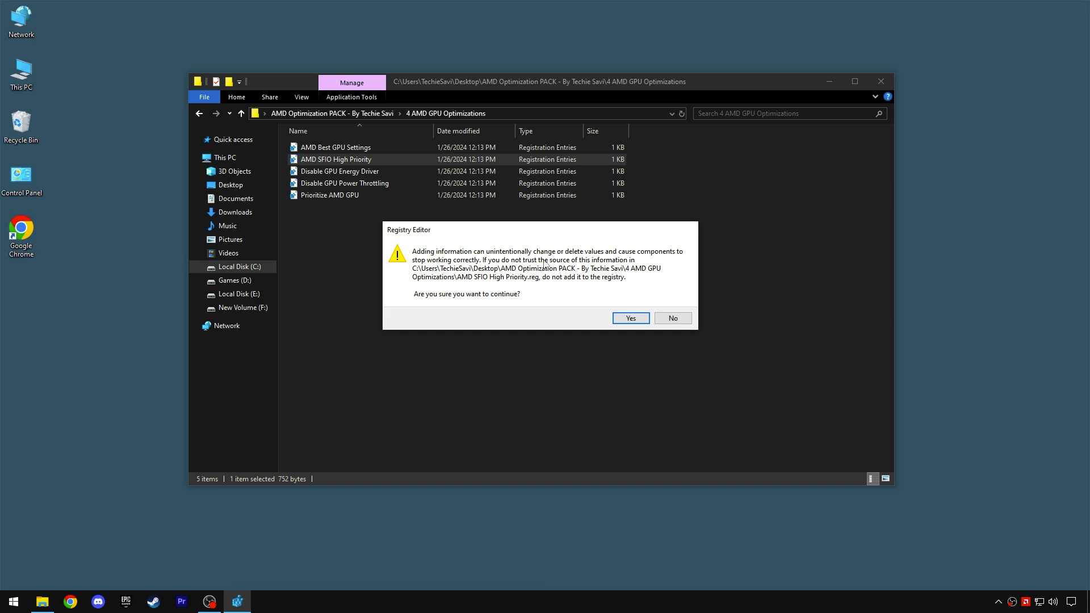
{"action": "left_click", "coordinate": [636, 320]}
{"action": "left_click", "coordinate": [675, 304]}
{"action": "right_click", "coordinate": [349, 171]}
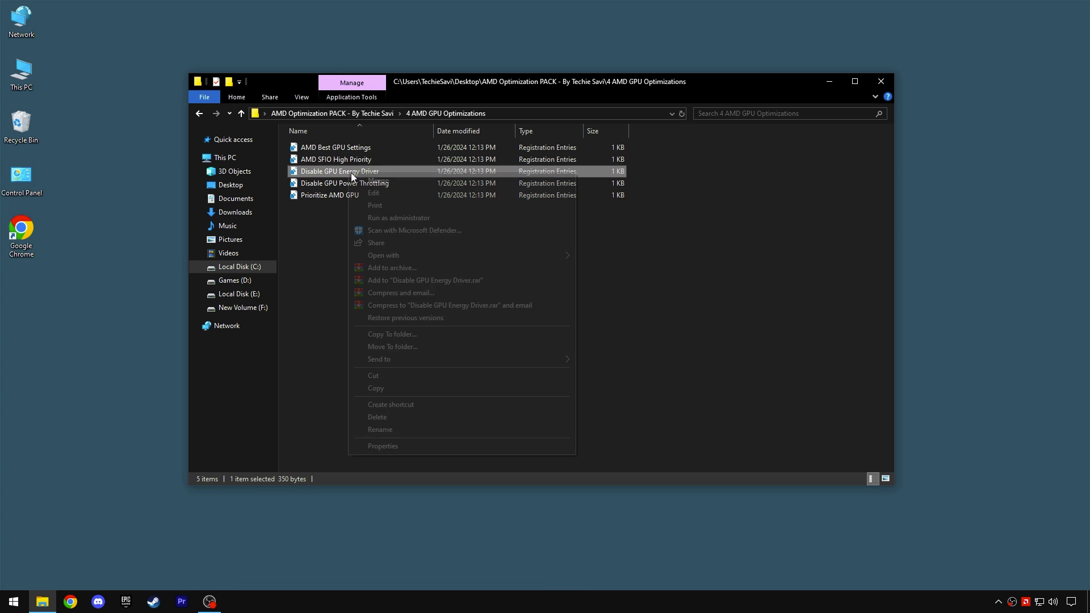
{"action": "left_click", "coordinate": [366, 178]}
{"action": "left_click", "coordinate": [631, 318]}
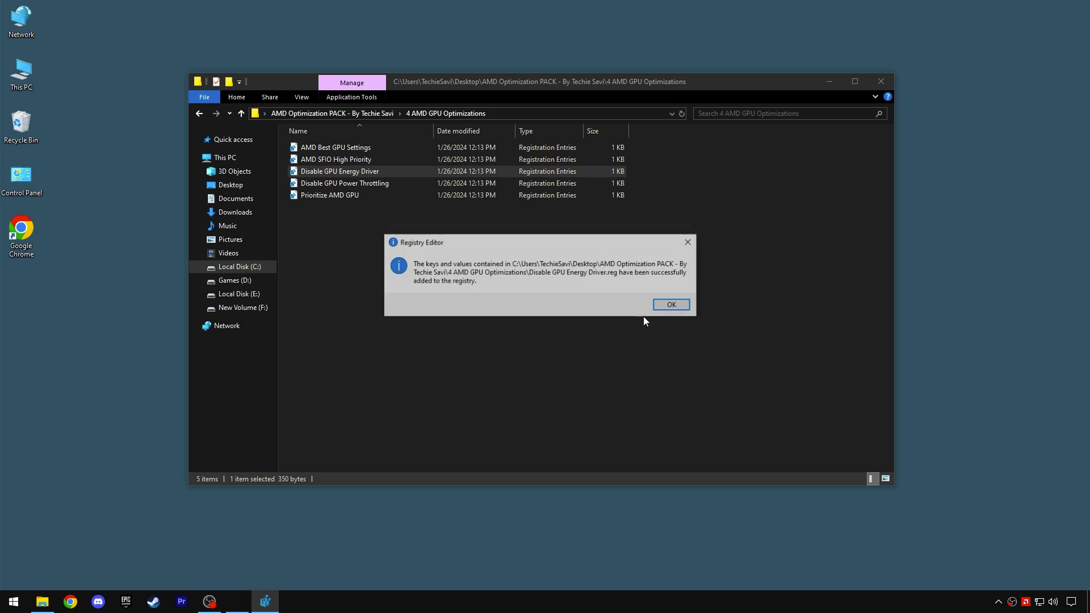
{"action": "left_click", "coordinate": [670, 305]}
Merge the Disable GPU Power Throttling and Prioritize AMD GPU entries into the registry
{"action": "right_click", "coordinate": [344, 183]}
{"action": "left_click", "coordinate": [372, 192]}
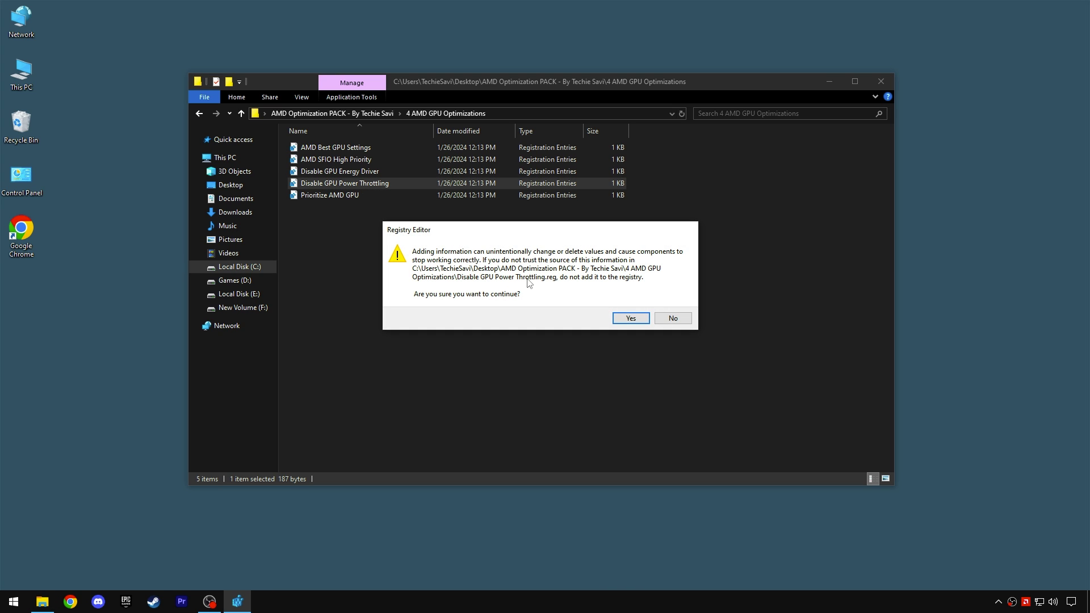
{"action": "left_click", "coordinate": [630, 319]}
{"action": "left_click", "coordinate": [662, 305]}
{"action": "right_click", "coordinate": [341, 195]}
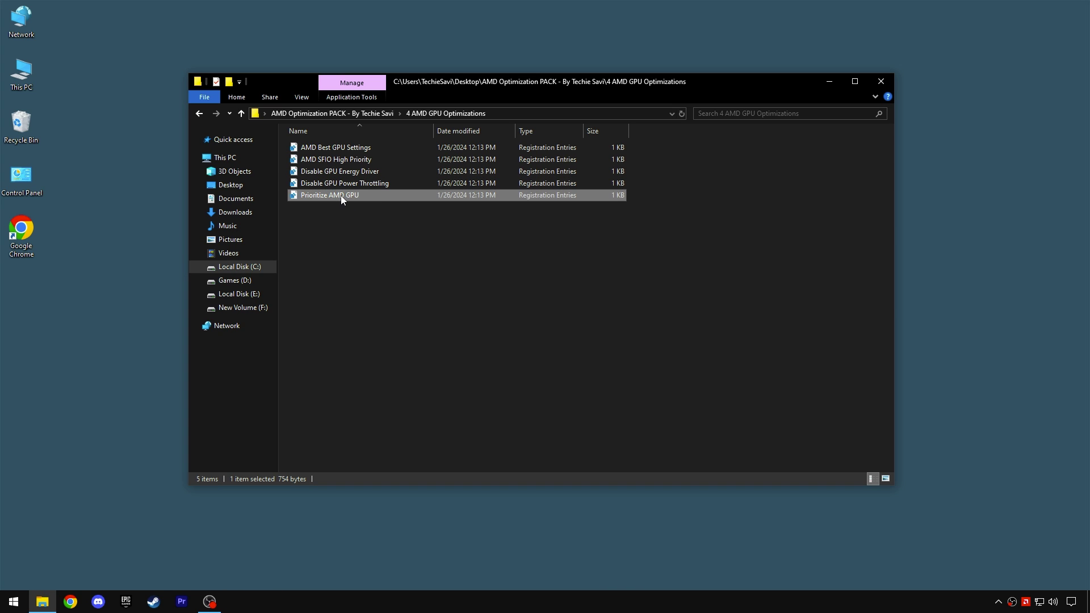
{"action": "left_click", "coordinate": [375, 205]}
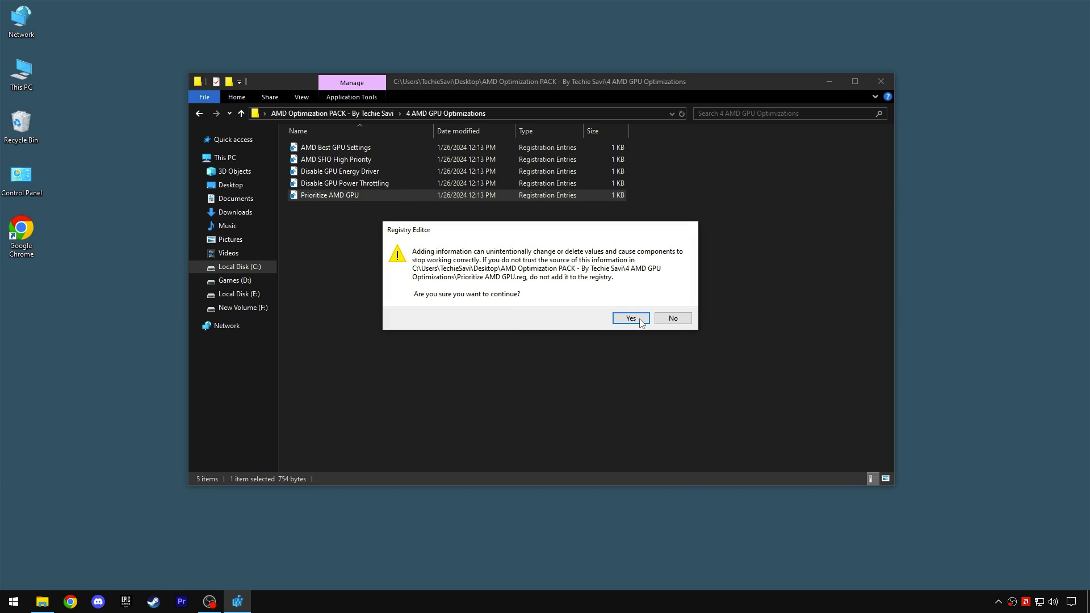
{"action": "left_click", "coordinate": [631, 318]}
{"action": "left_click", "coordinate": [664, 305]}
Open the pack's "5 RAM Tweaks" folder and check the total installed memory in Task Manager
{"action": "left_click", "coordinate": [196, 113]}
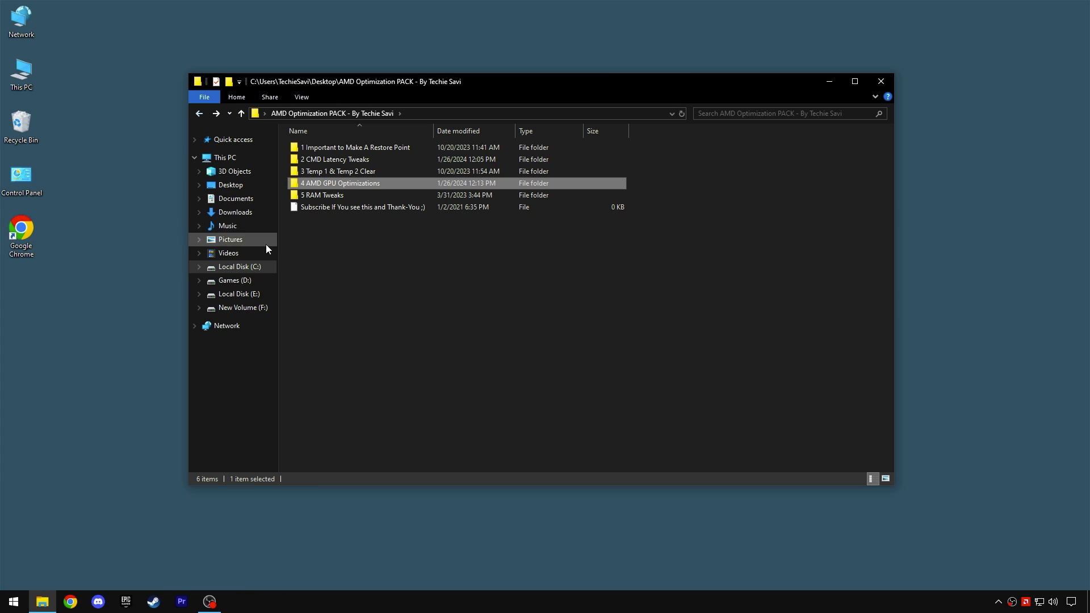
{"action": "double_click", "coordinate": [322, 196]}
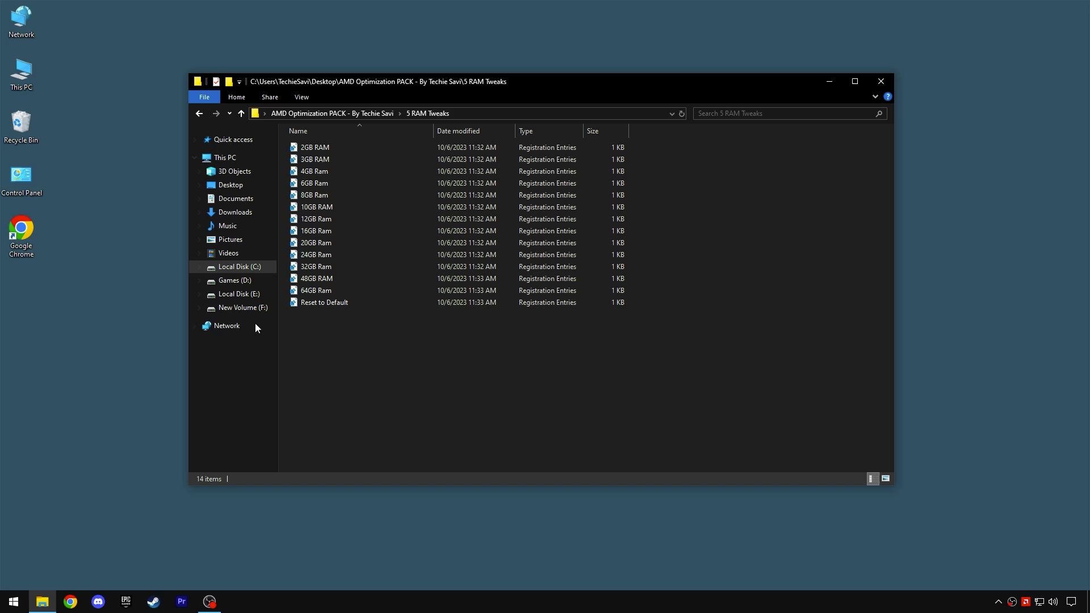
{"action": "right_click", "coordinate": [14, 601]}
{"action": "left_click", "coordinate": [70, 471]}
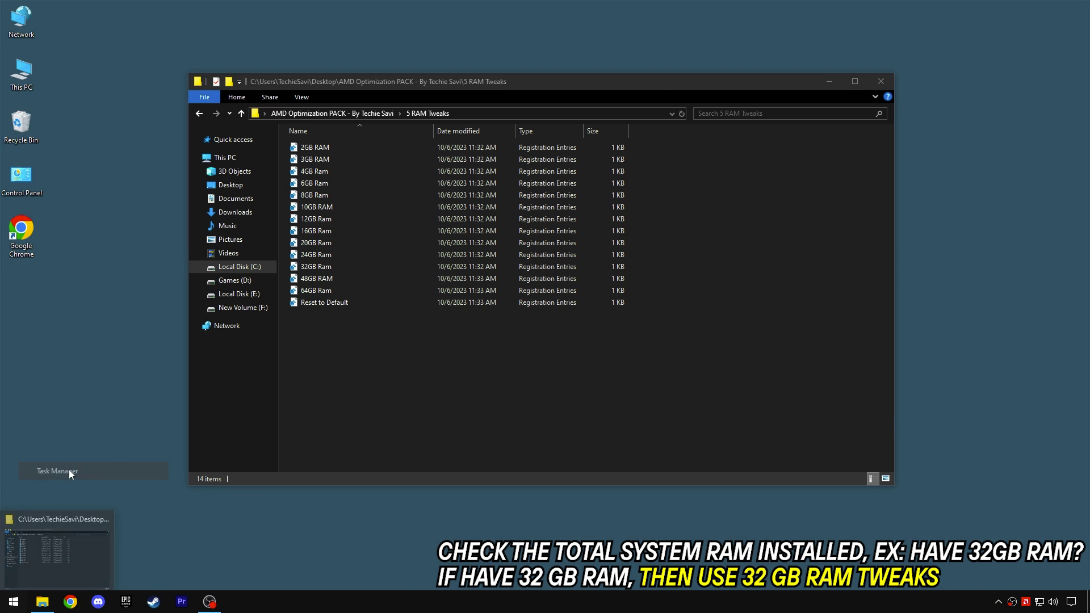
{"action": "left_click", "coordinate": [727, 120]}
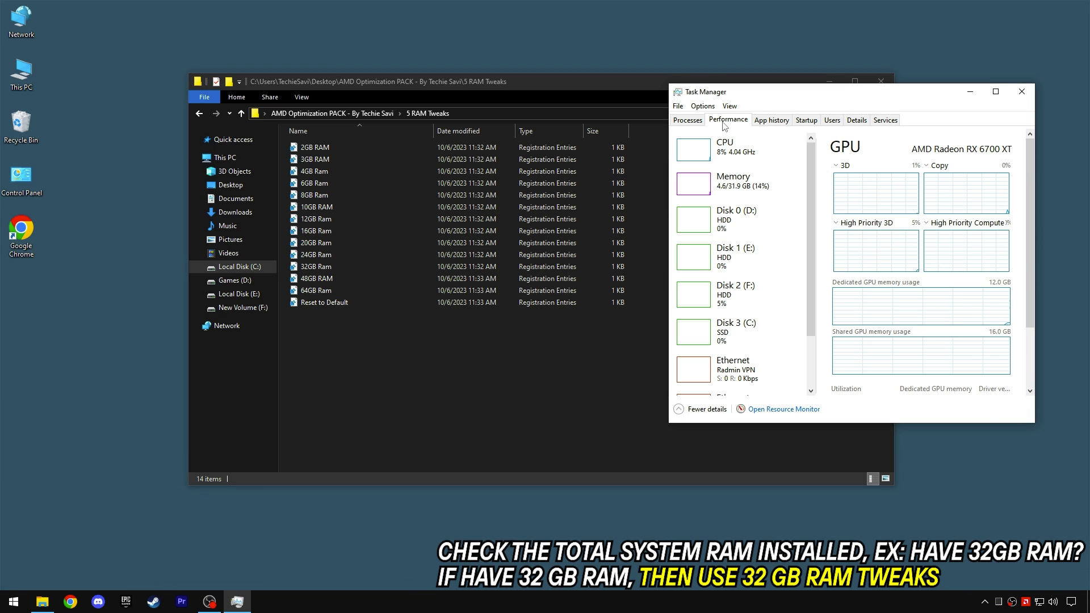
{"action": "left_click", "coordinate": [707, 190]}
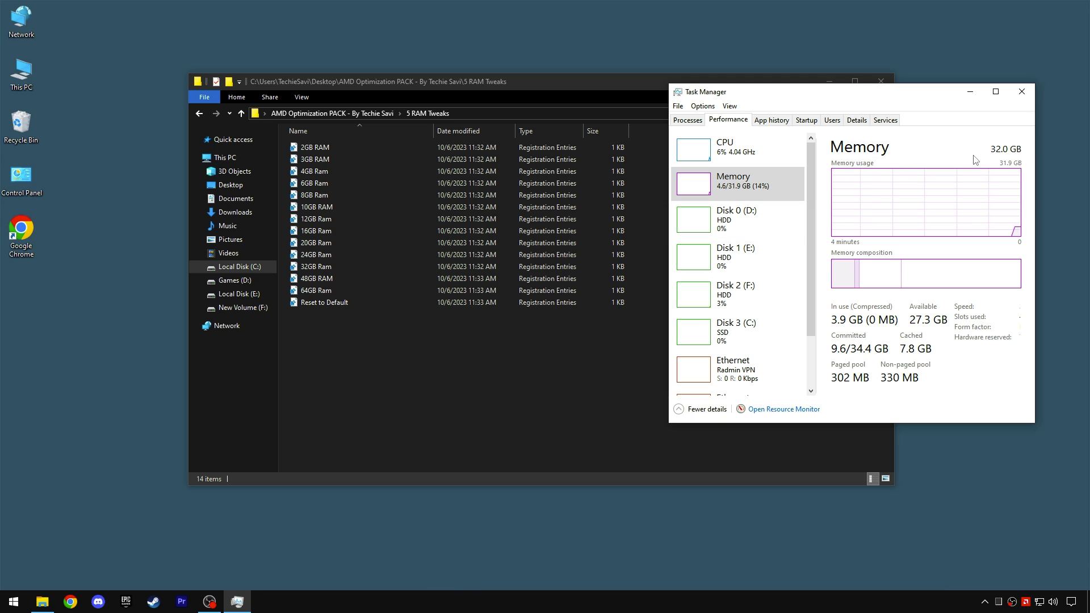
{"action": "left_click", "coordinate": [1022, 92]}
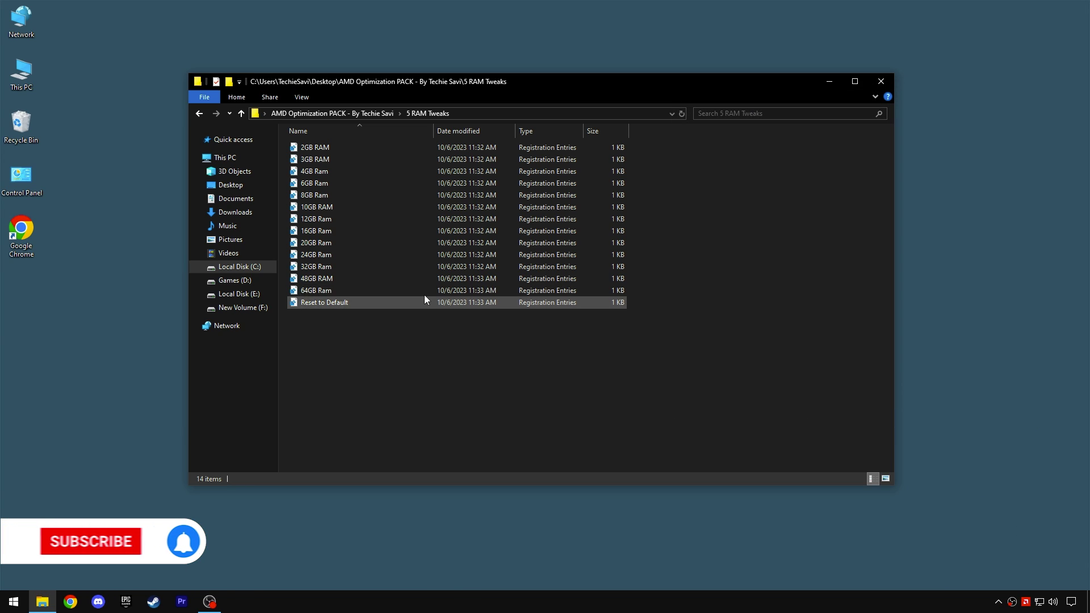
Merge the 32GB Ram entry from the "5 RAM Tweaks" folder into the registry
{"action": "right_click", "coordinate": [313, 266]}
{"action": "left_click", "coordinate": [322, 271]}
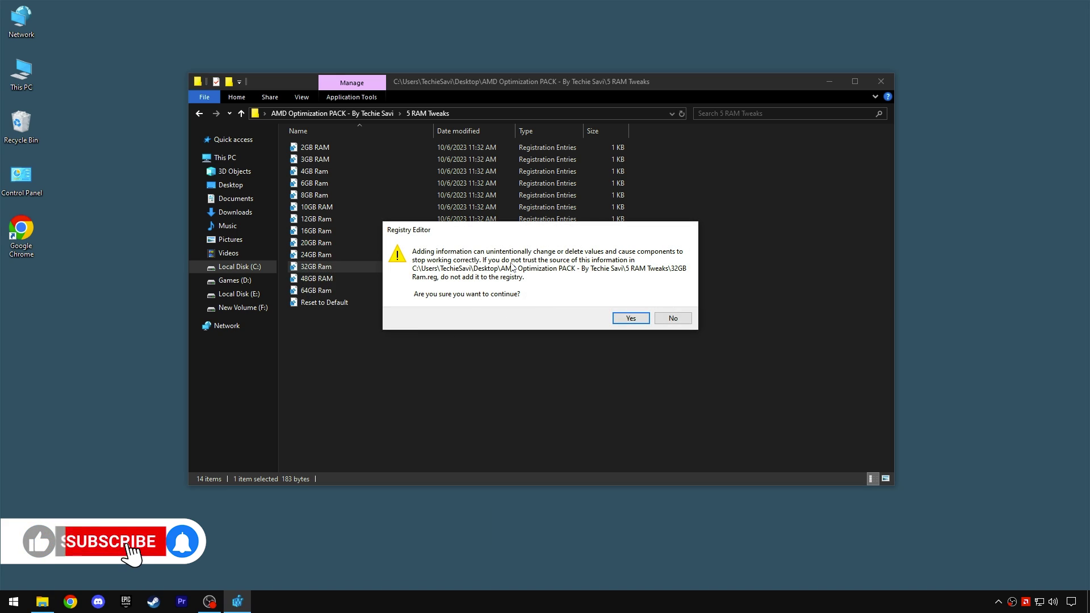
{"action": "left_click", "coordinate": [646, 318]}
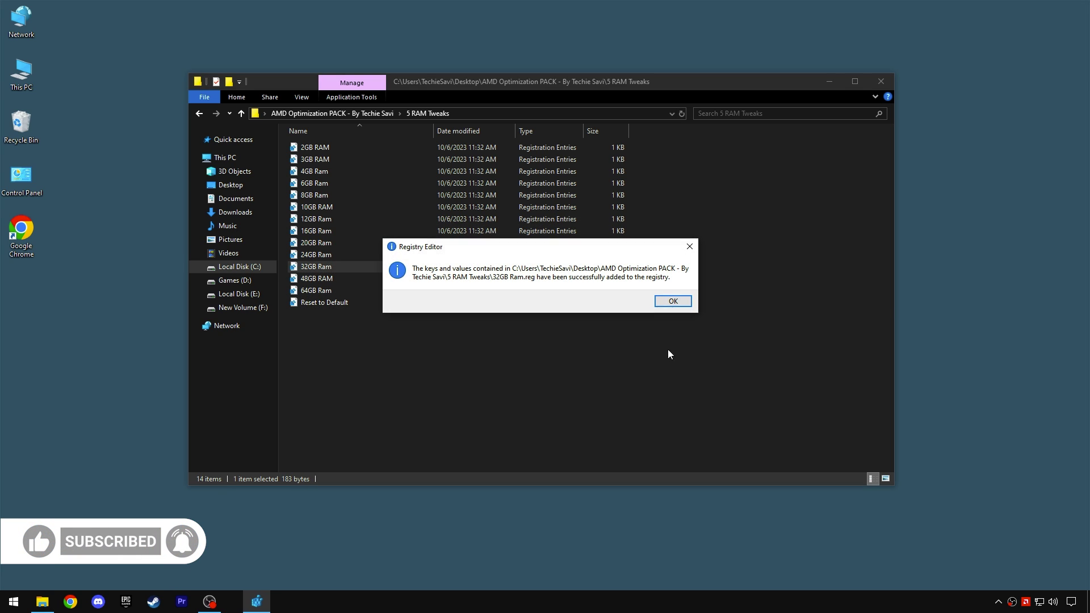
{"action": "left_click", "coordinate": [674, 302]}
Return to the AMD Optimization PACK's main folder and close its window
{"action": "left_click", "coordinate": [337, 116]}
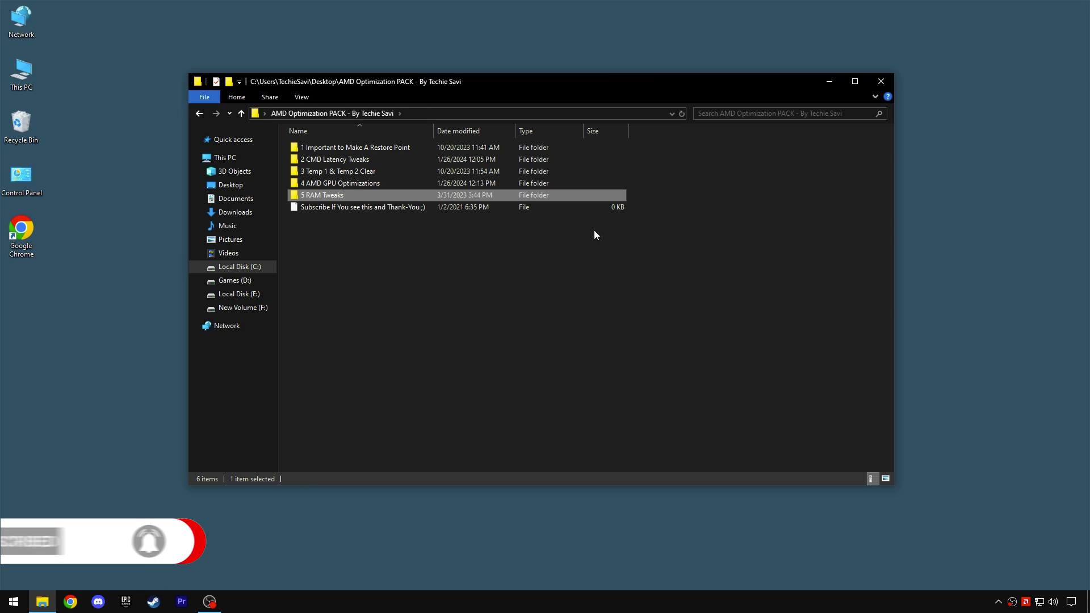
{"action": "left_click_drag", "start_coordinate": [475, 240], "coordinate": [452, 142]}
{"action": "left_click", "coordinate": [471, 249]}
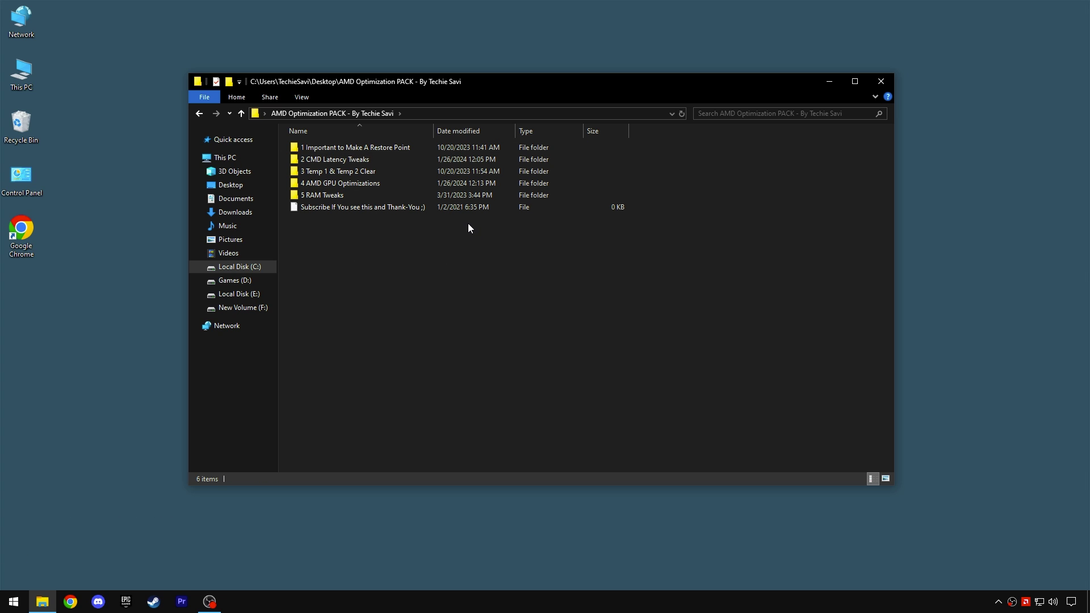
{"action": "left_click", "coordinate": [885, 86]}
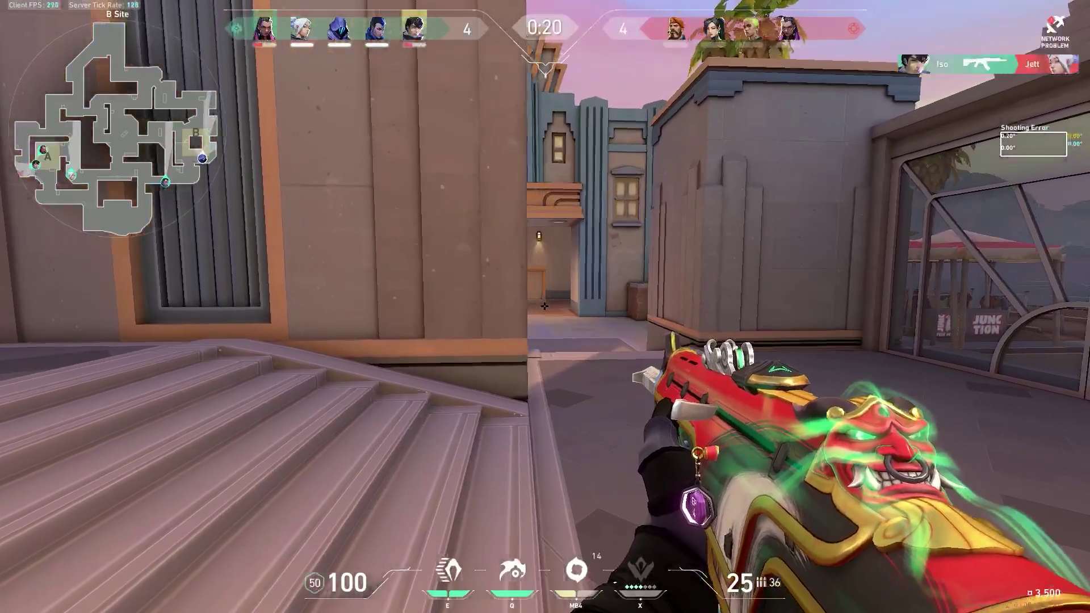
{"action": "key", "text": "w"}
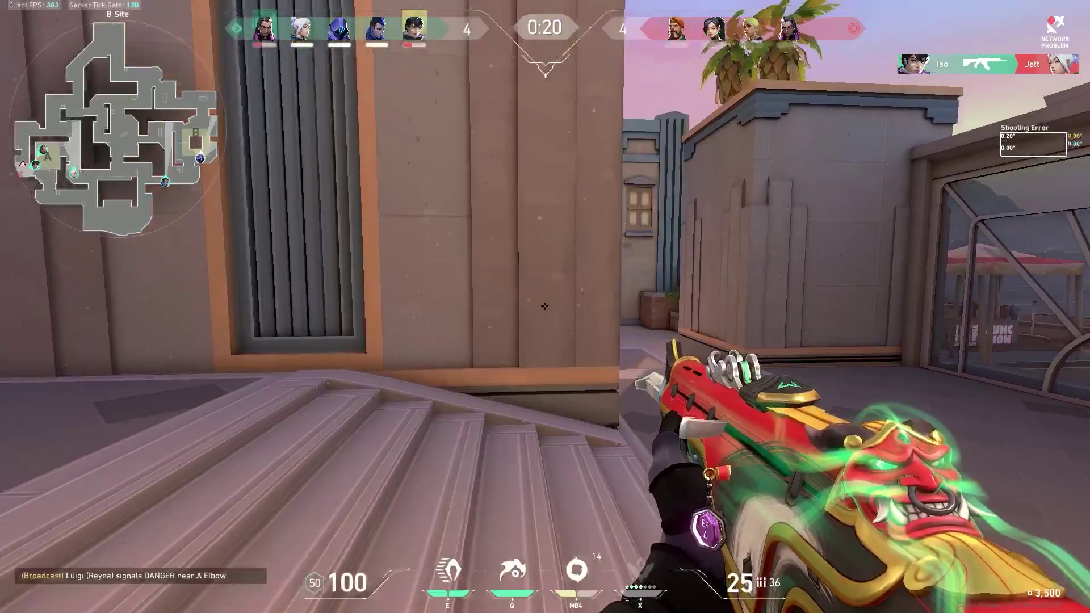
{"action": "key", "text": "w"}
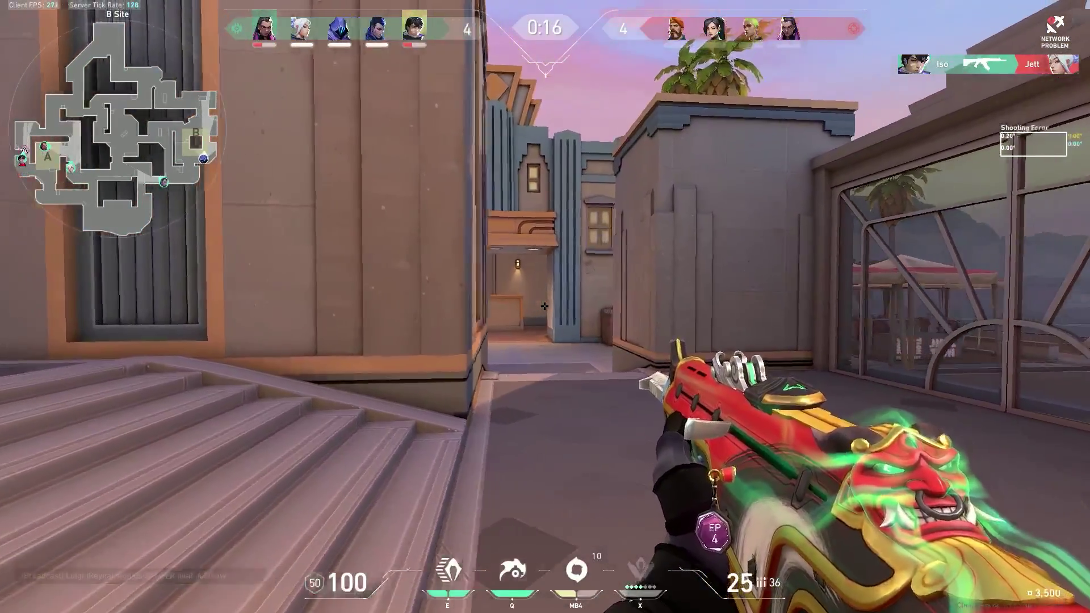
{"action": "key", "text": "e"}
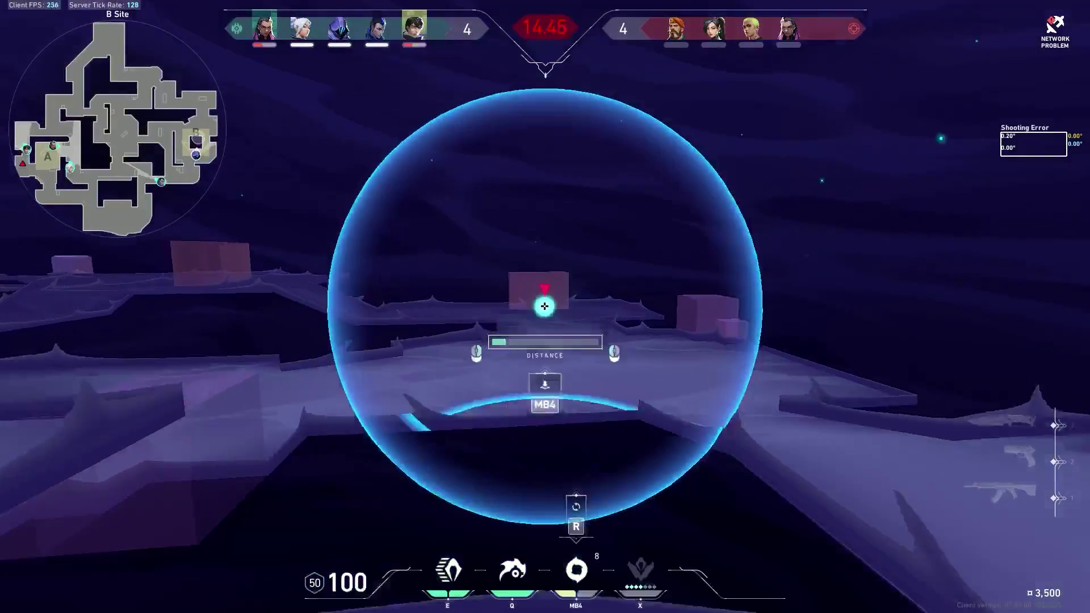
{"action": "left_click", "coordinate": [545, 307]}
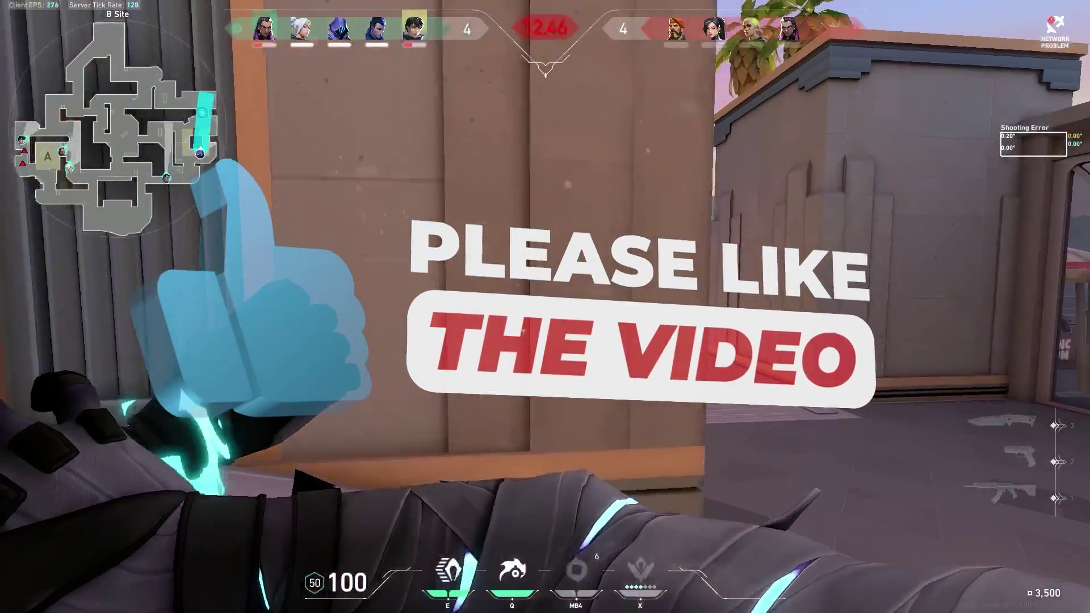
{"action": "key", "text": "q"}
{"action": "left_click", "coordinate": [545, 307]}
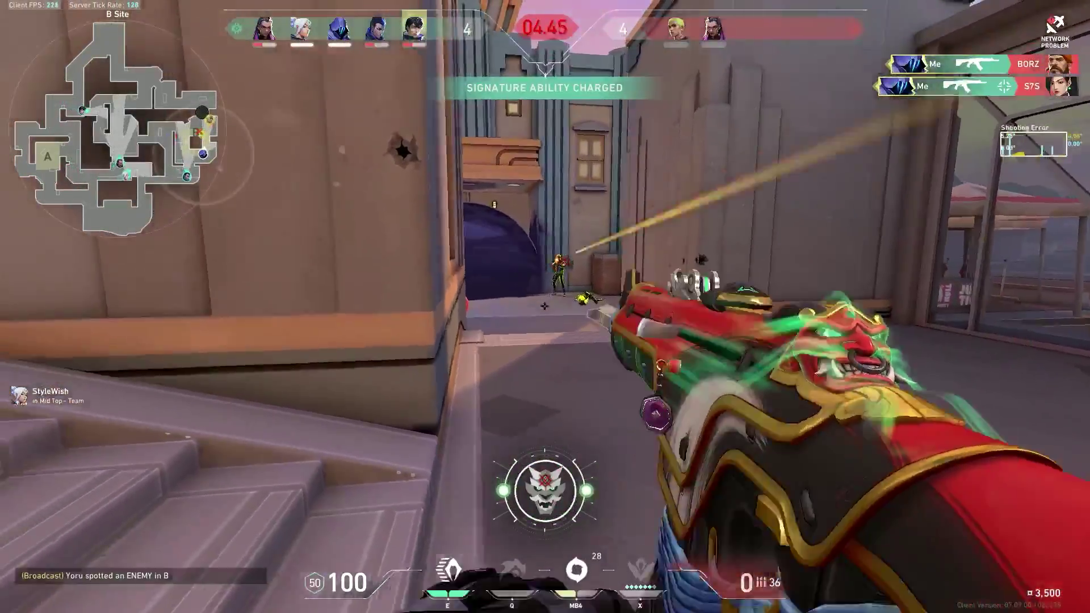
{"action": "key", "text": "a"}
{"action": "key", "text": "d"}
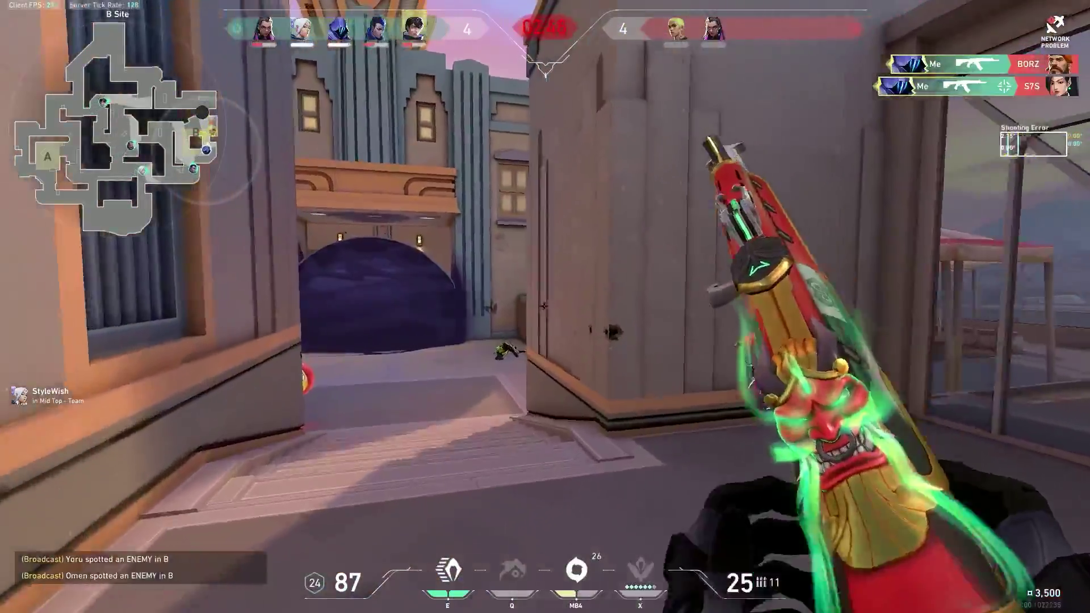
{"action": "left_click", "coordinate": [544, 305]}
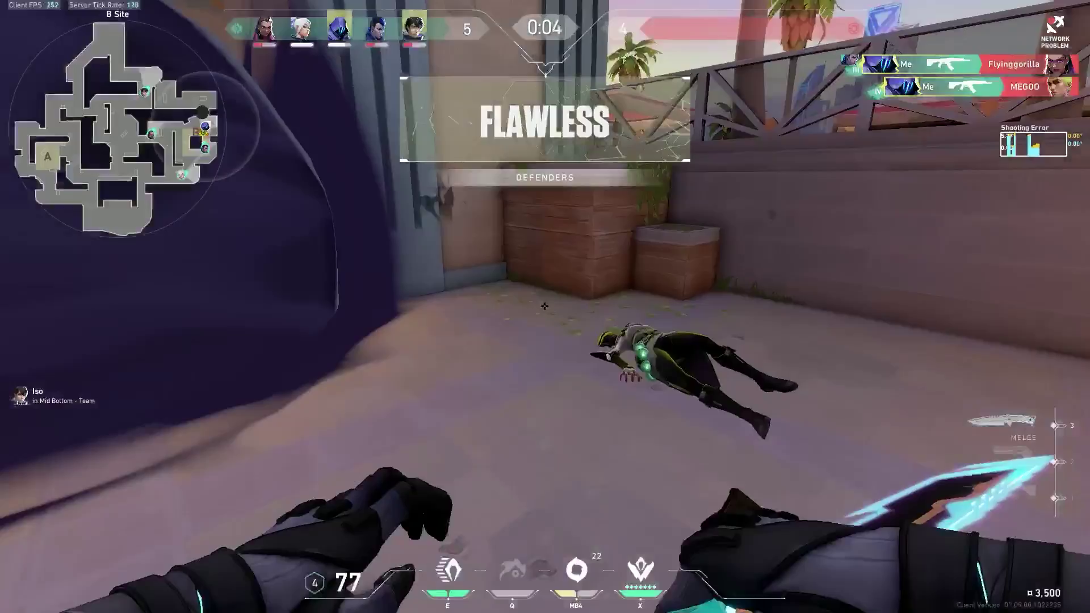
{"action": "key", "text": "1"}
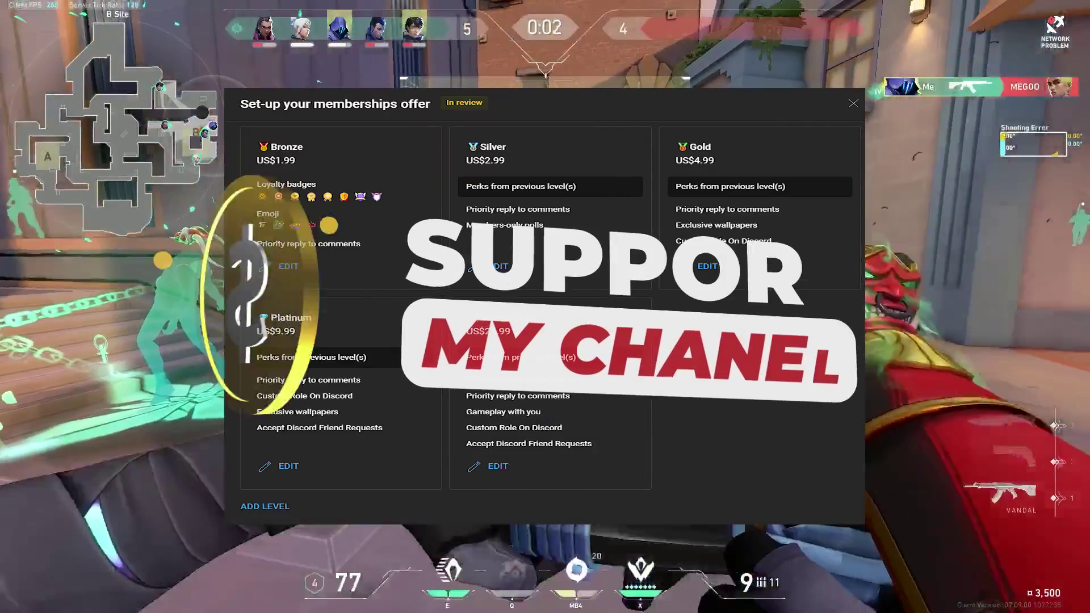
{"action": "key", "text": "r"}
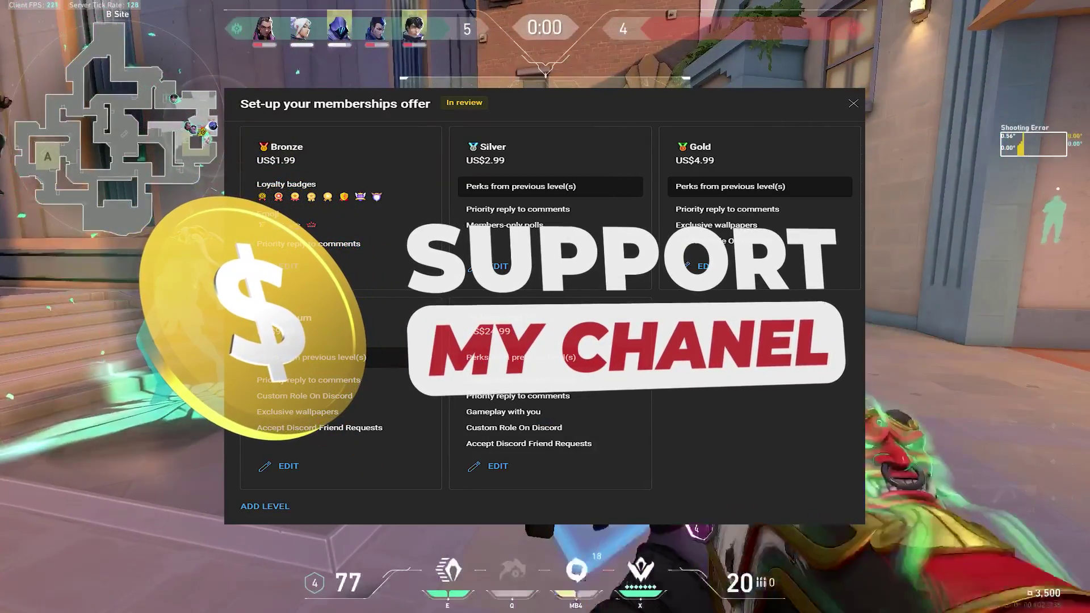